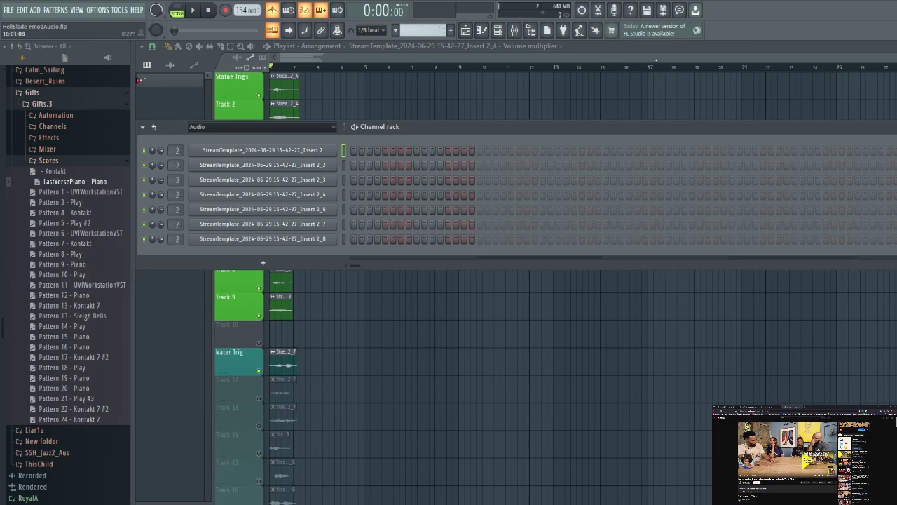
- Close the channel rack over the playlist
key(Escape)
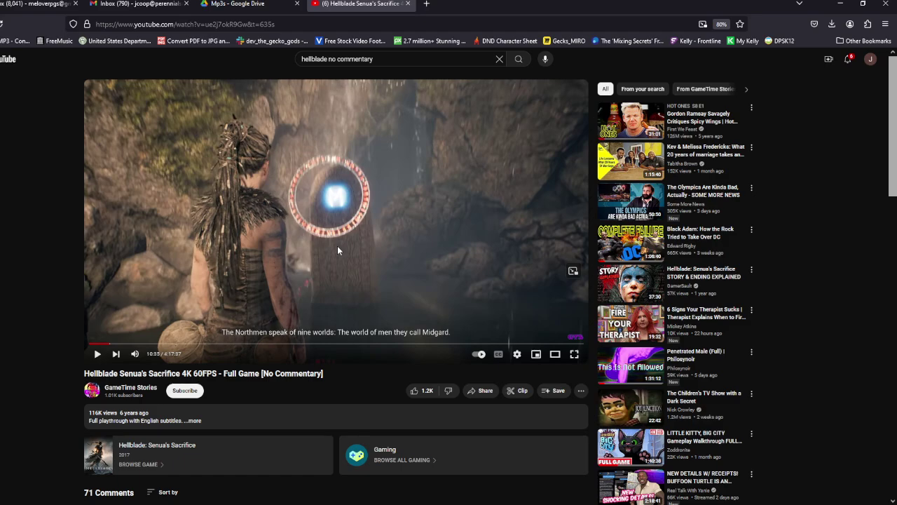
- Switch to the Hellblade playthrough on YouTube, play it from 9:33 and skip forward in five-second jumps past 10:12
click(107, 344)
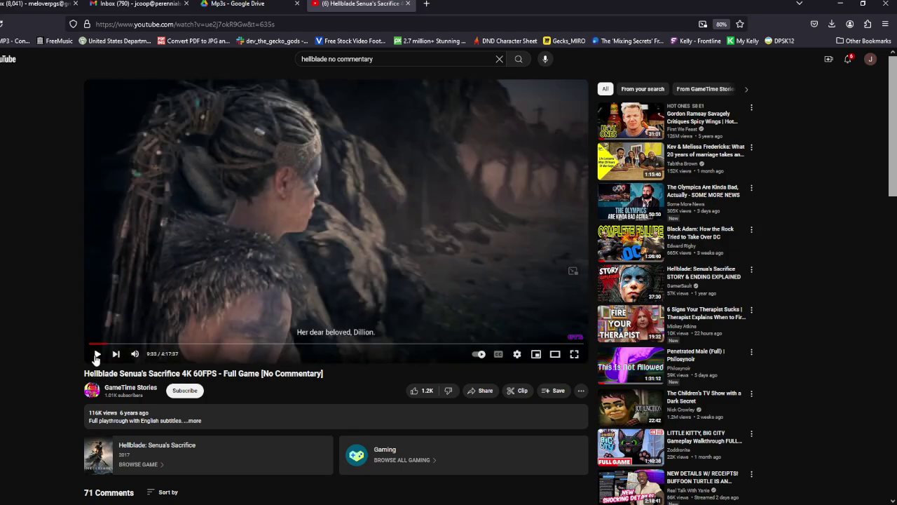
click(97, 353)
key(Right)
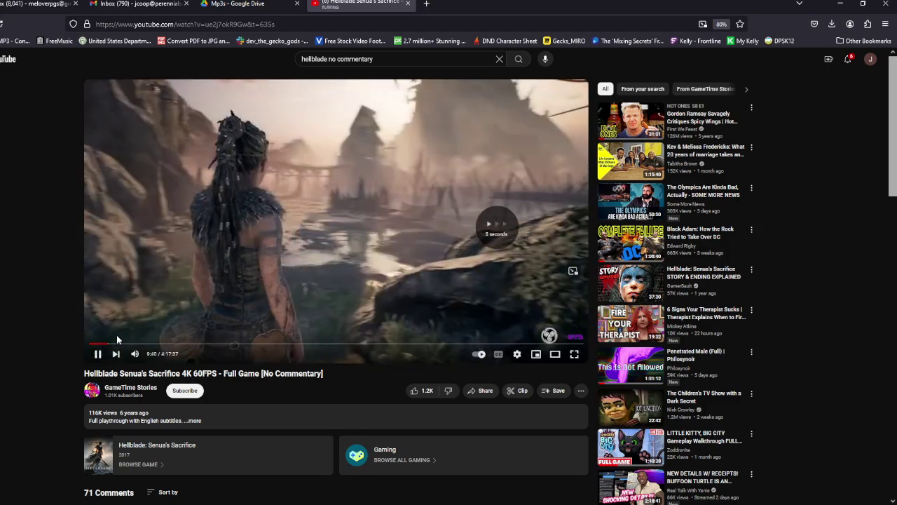
key(Right)
key(Right)
key(Right)
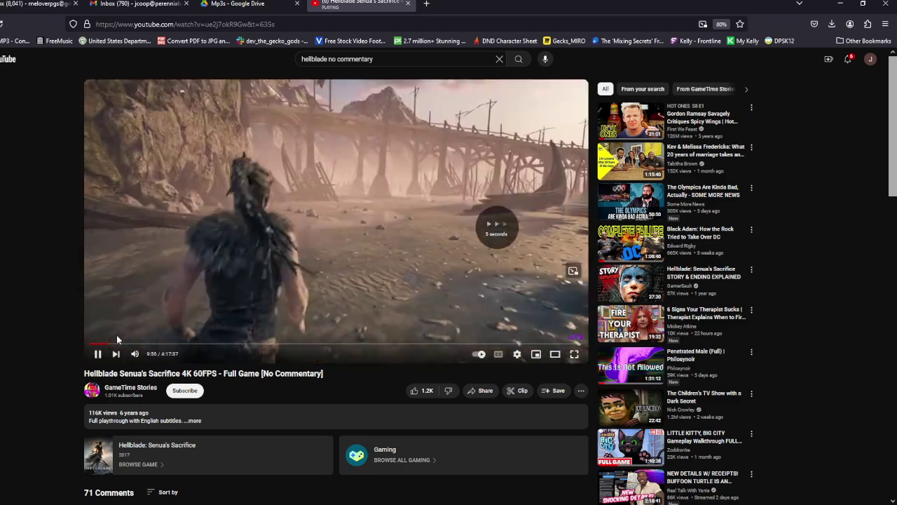
key(Right)
key(Right)
key(Right)
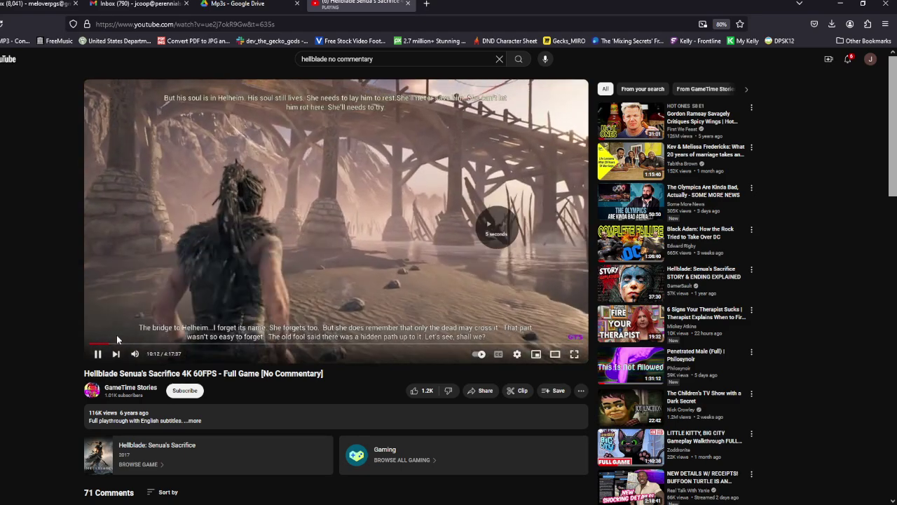
key(Right)
key(Right)
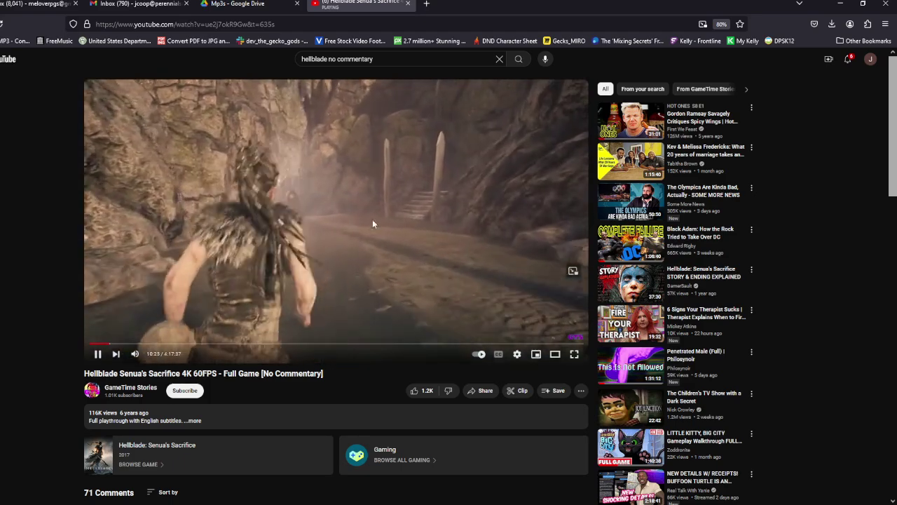
- Step the playthrough back five seconds, replay it from 10:21, pause at 10:23 and show the video in full screen
click(96, 355)
key(Left)
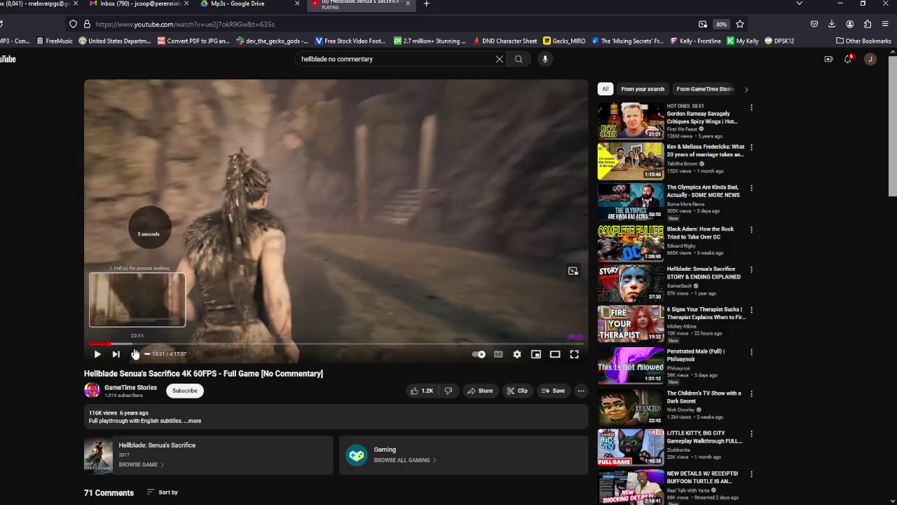
click(97, 354)
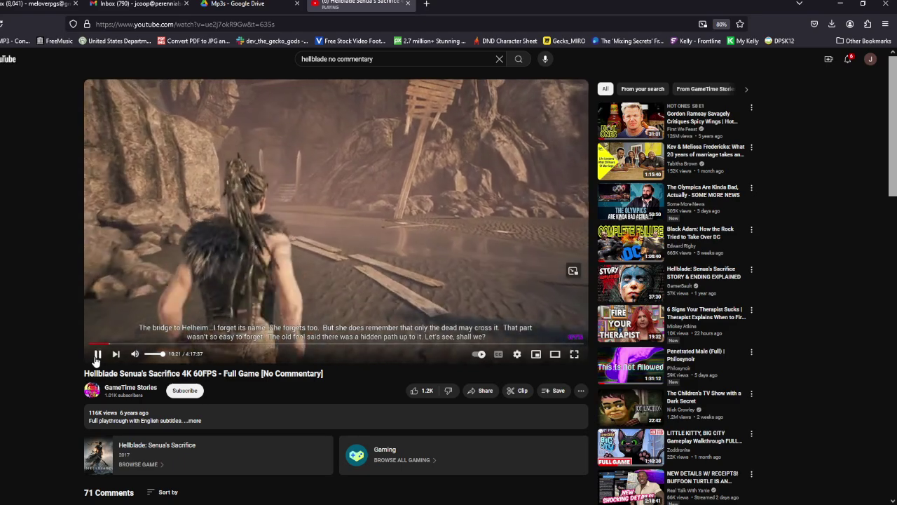
click(173, 278)
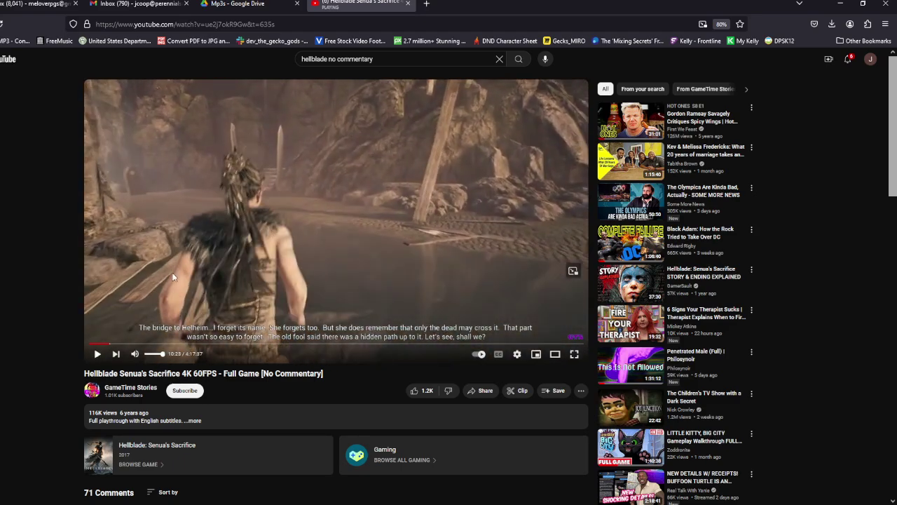
click(575, 354)
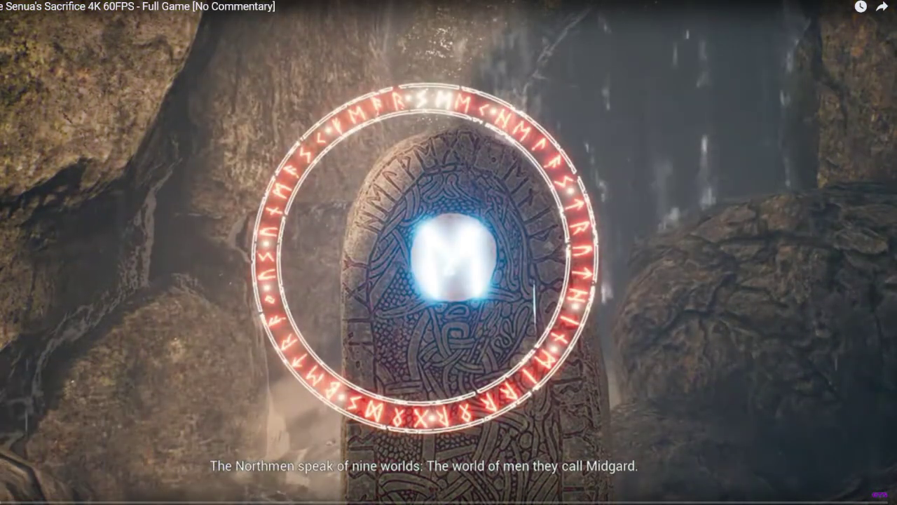
- Seek the playthrough back to the forest rune stone scene around 7:00 and leave full screen
click(4, 501)
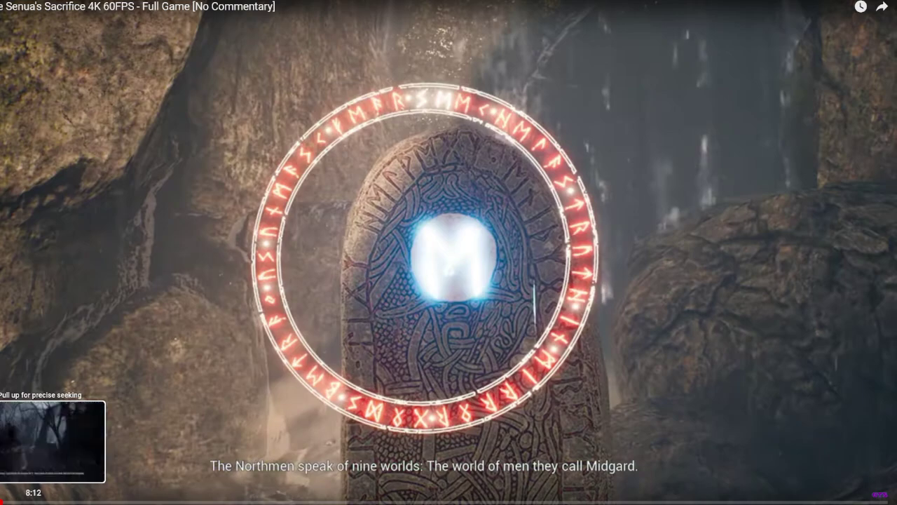
drag(4, 500, 1, 501)
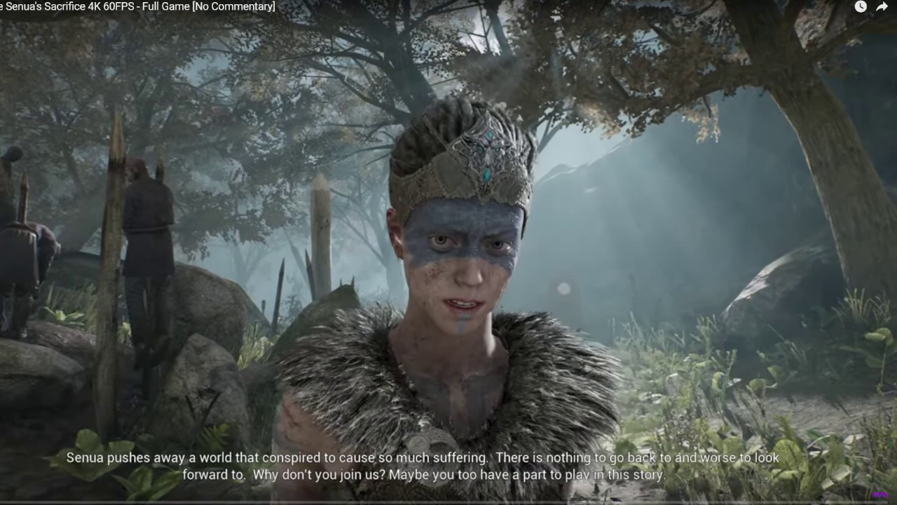
drag(1, 500, 1, 501)
right_click(1, 501)
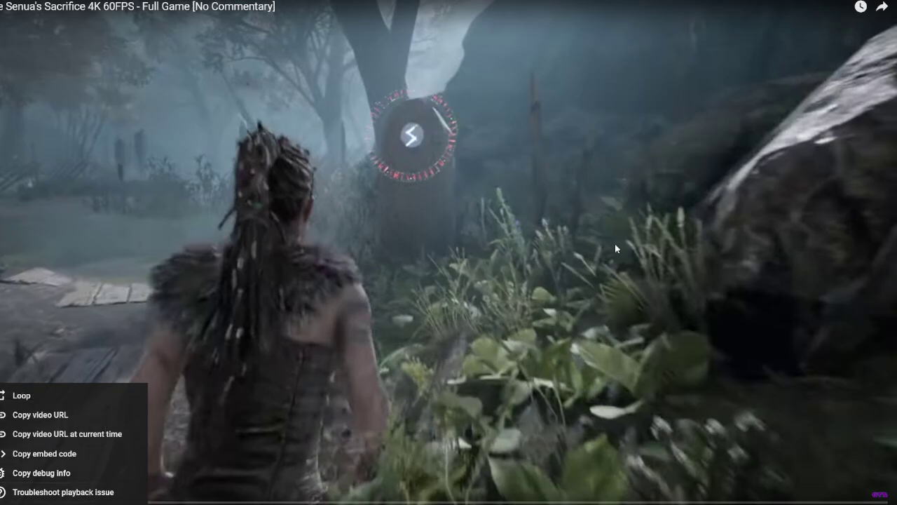
key(Escape)
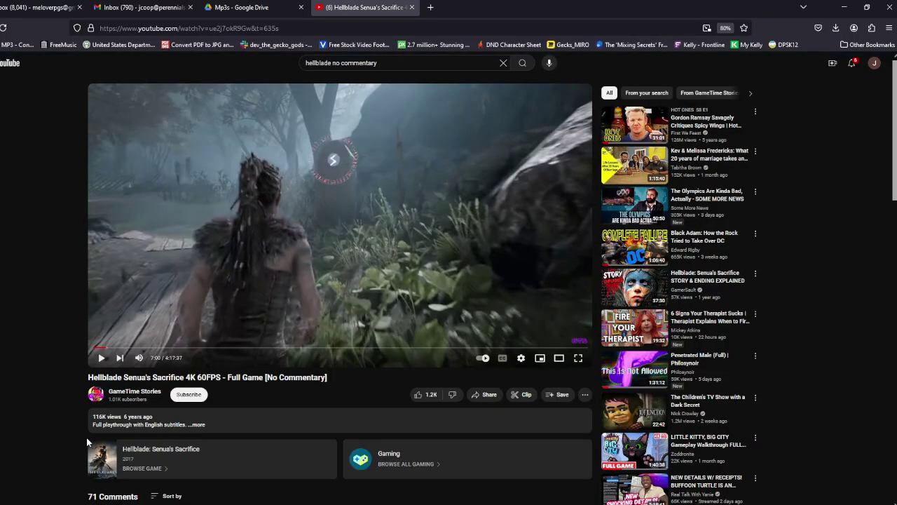
- Review the forest rune stone scene in full screen from five seconds earlier, and leave full screen
click(583, 361)
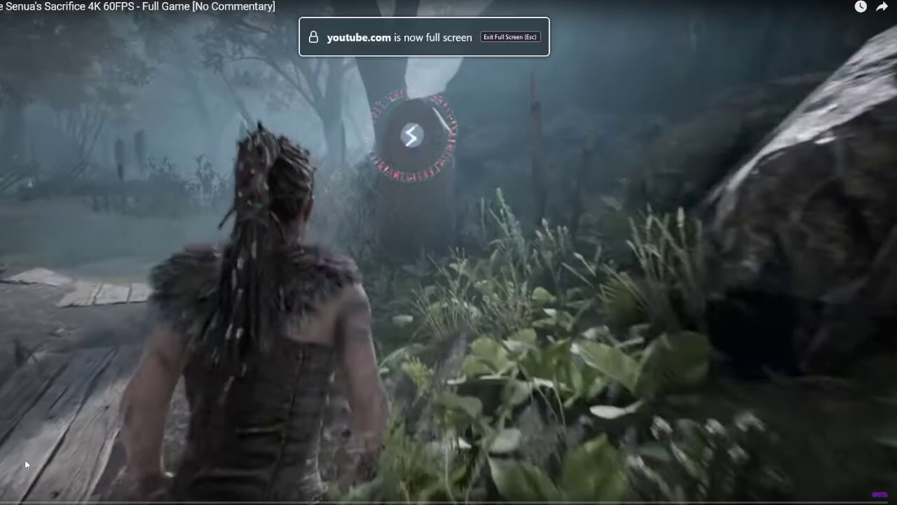
key(Left)
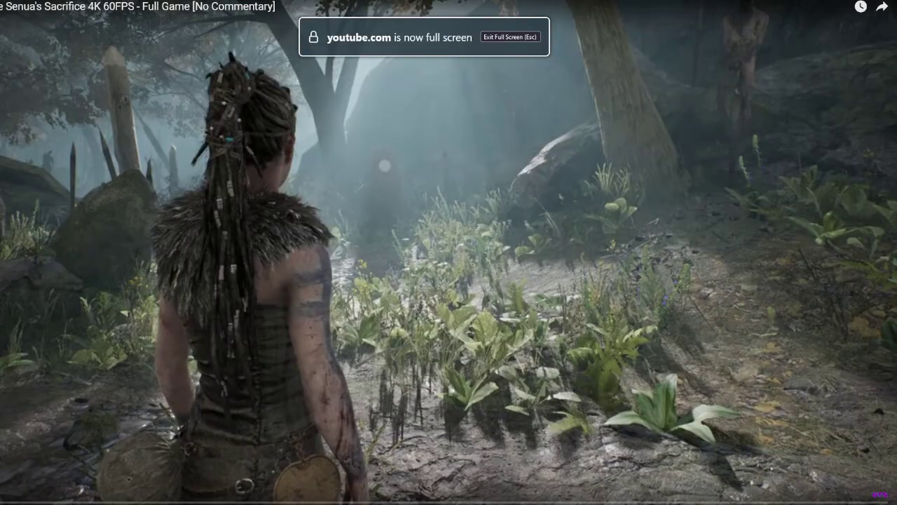
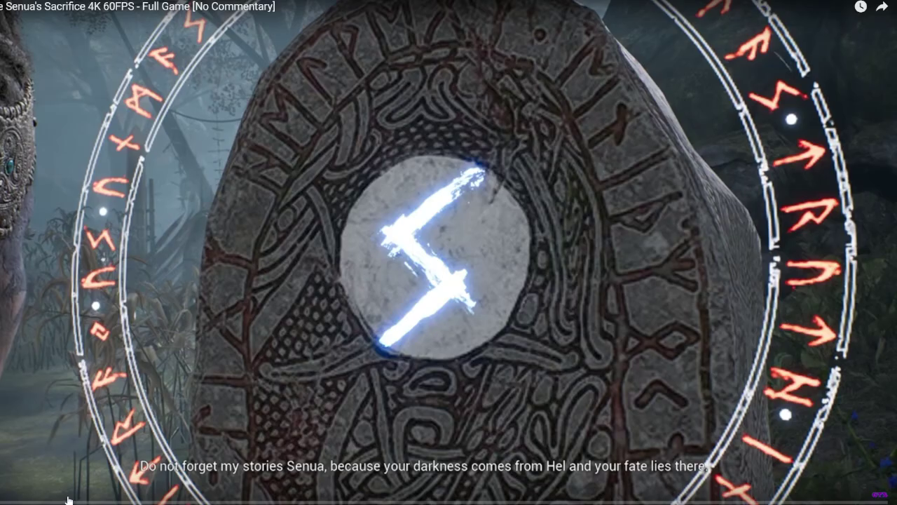
key(Escape)
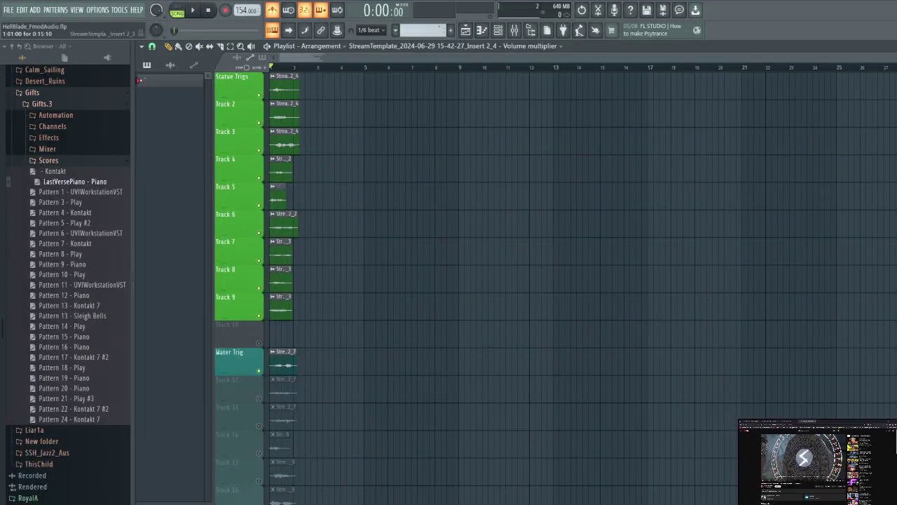
- In the FL Studio playlist, solo the Statue Trigs track, turn off the metronome and audition the track's clip
right_click(259, 95)
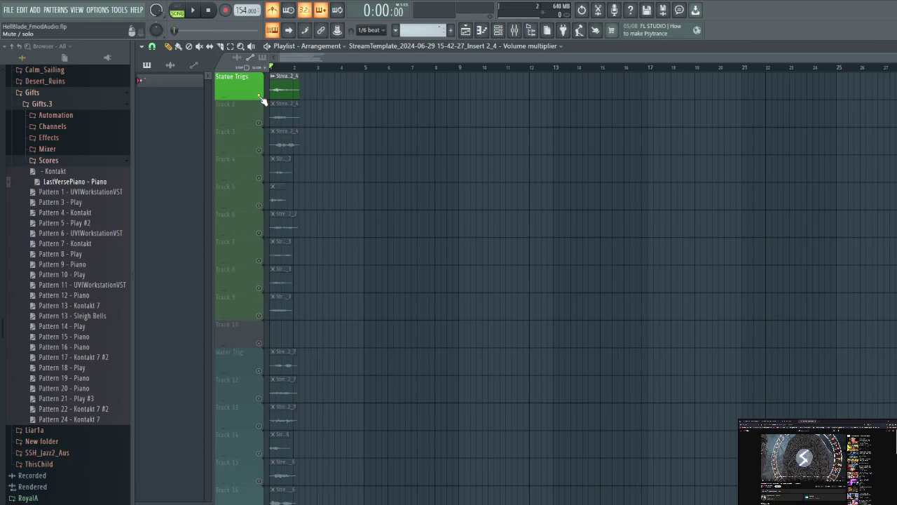
click(273, 11)
key(space)
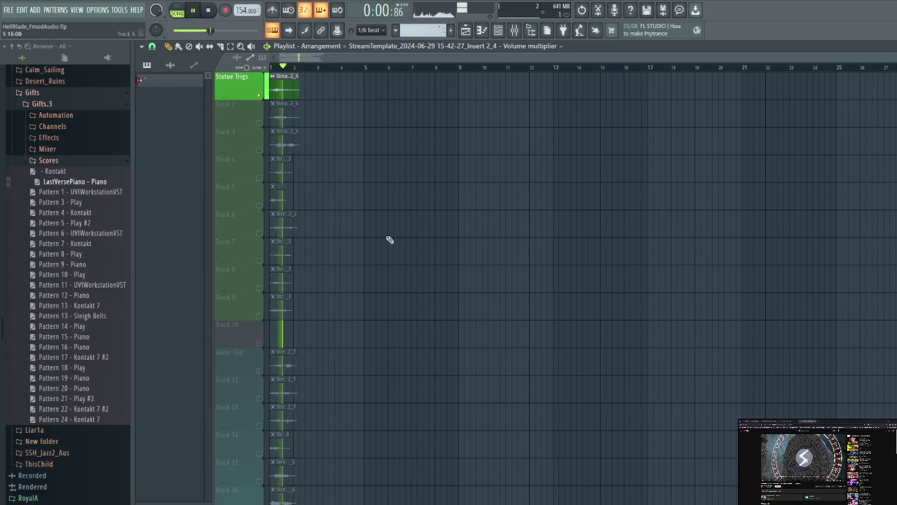
key(space)
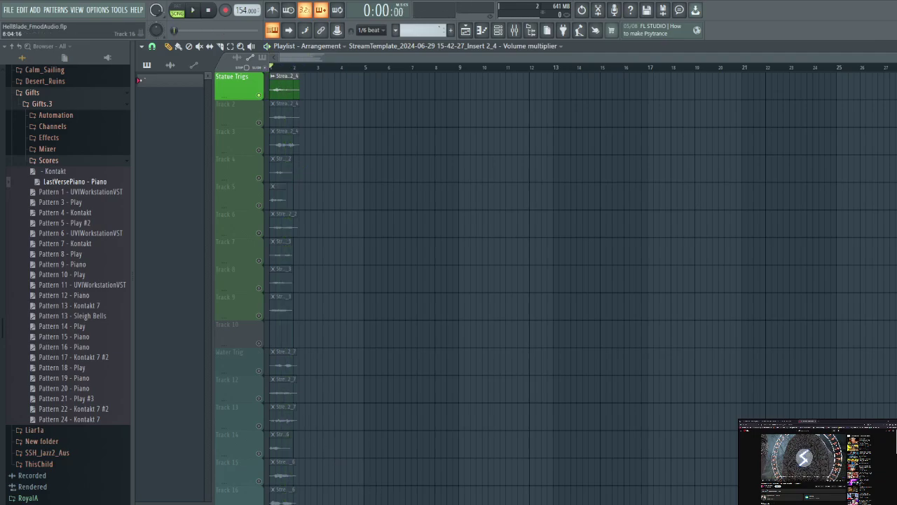
key(space)
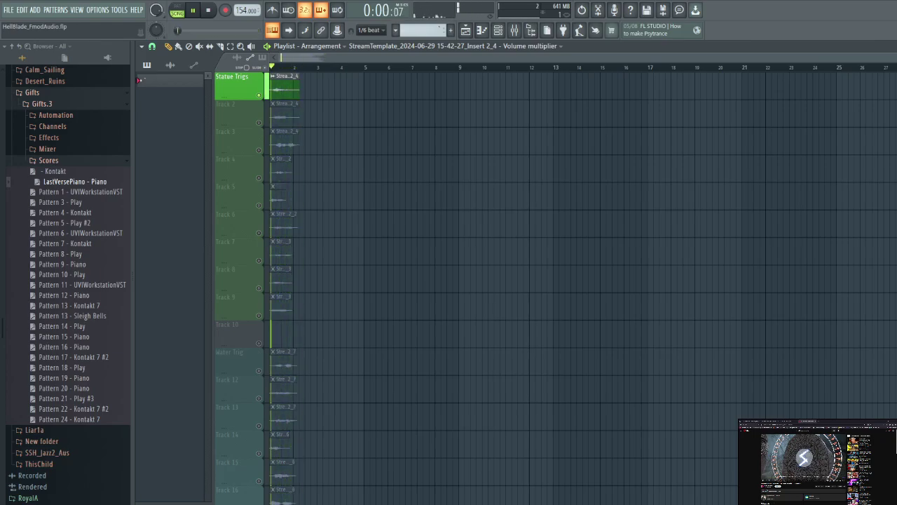
key(space)
- Solo and audition Track 2, Track 3 and Track 4 one after another
ctrl+click(259, 122)
key(space)
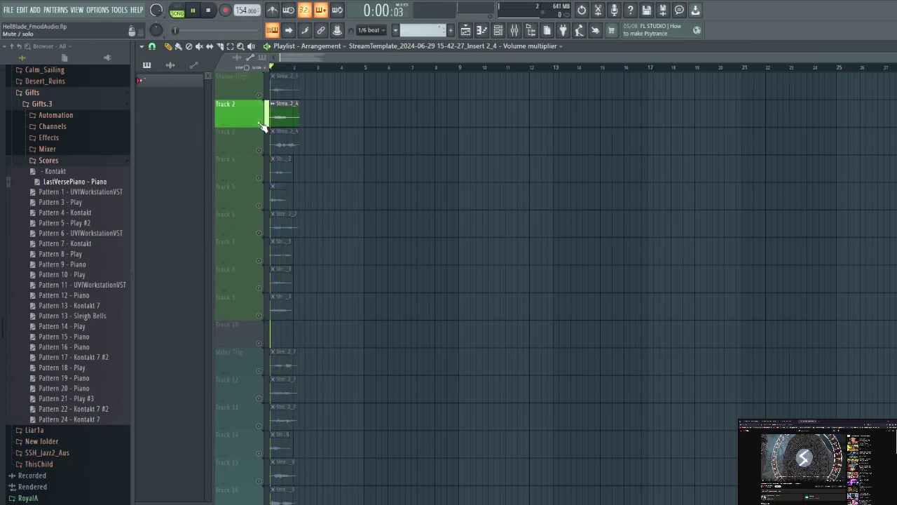
key(space)
ctrl+click(258, 150)
key(space)
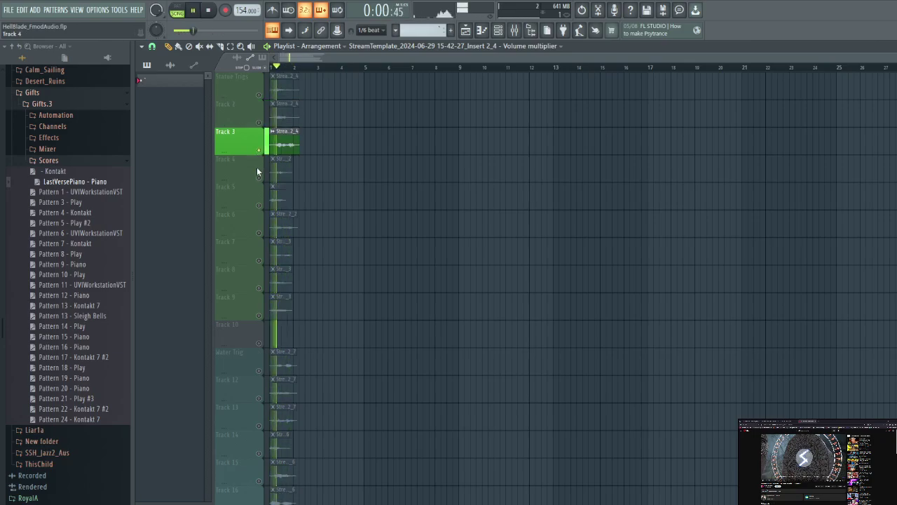
key(space)
ctrl+click(258, 178)
key(space)
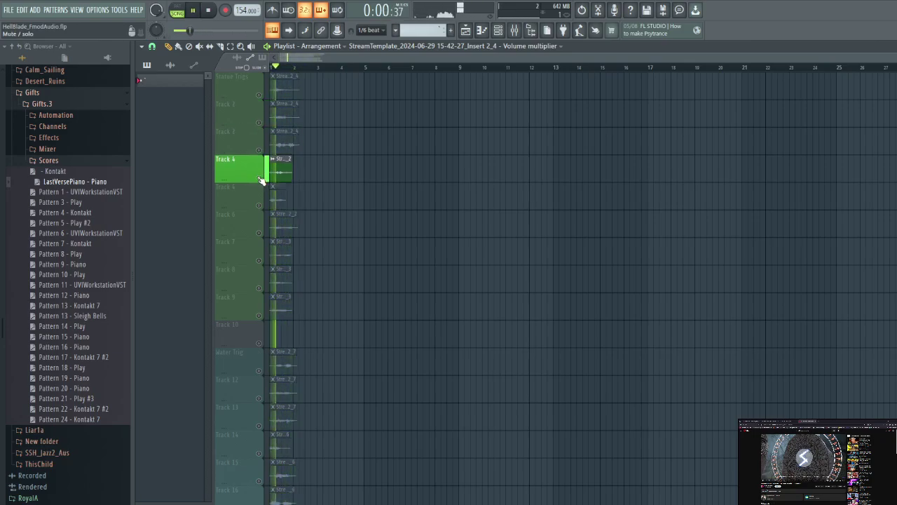
- Solo and audition Track 5, Track 6 and Track 7 one after another
ctrl+click(258, 206)
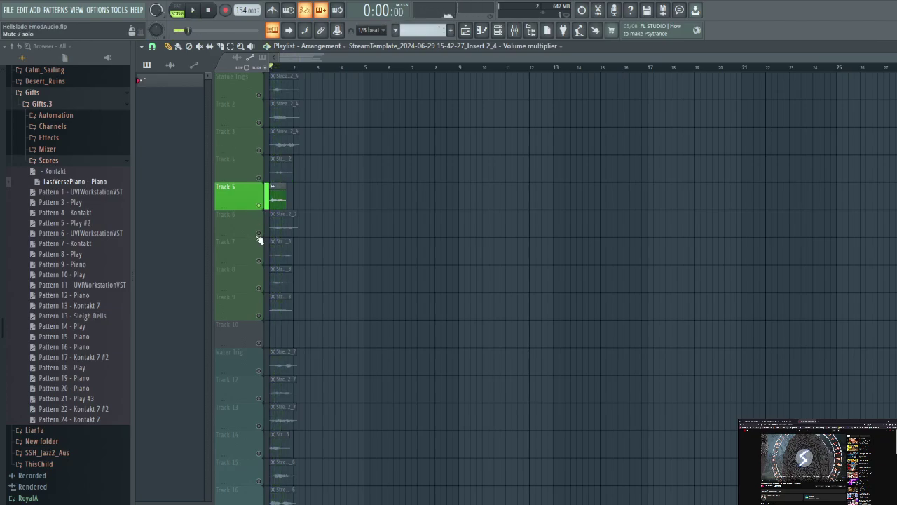
ctrl+click(259, 232)
key(space)
key(space)
ctrl+click(258, 260)
key(space)
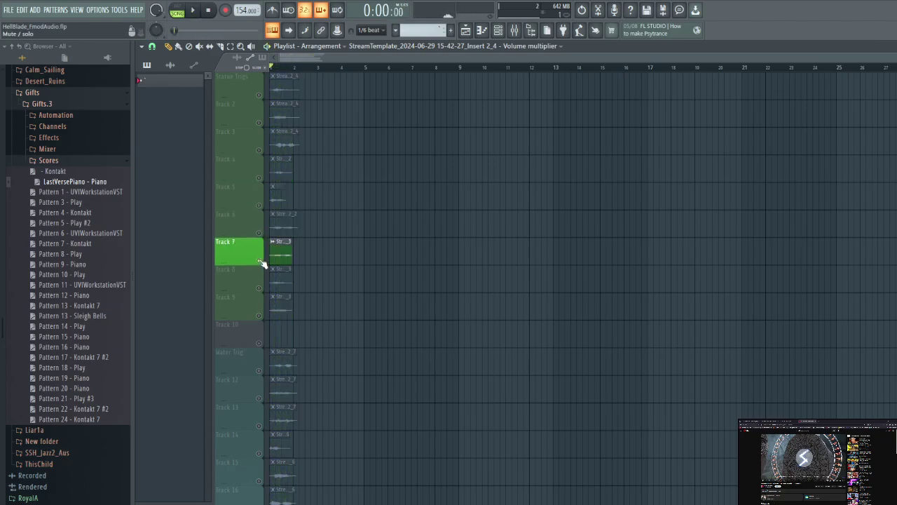
- Solo Statue Trigs again and box-select the statue clips in groups of three, ending with those on Tracks 7 to 9
ctrl+click(259, 95)
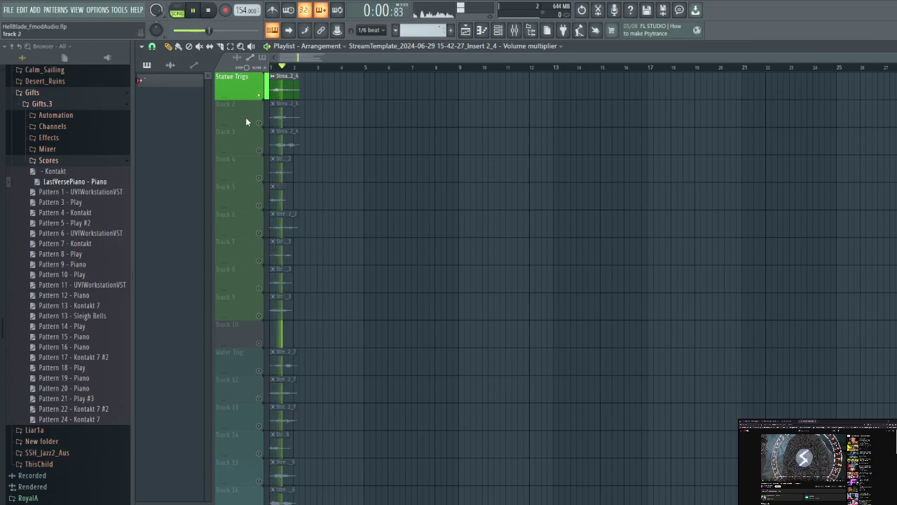
click(230, 45)
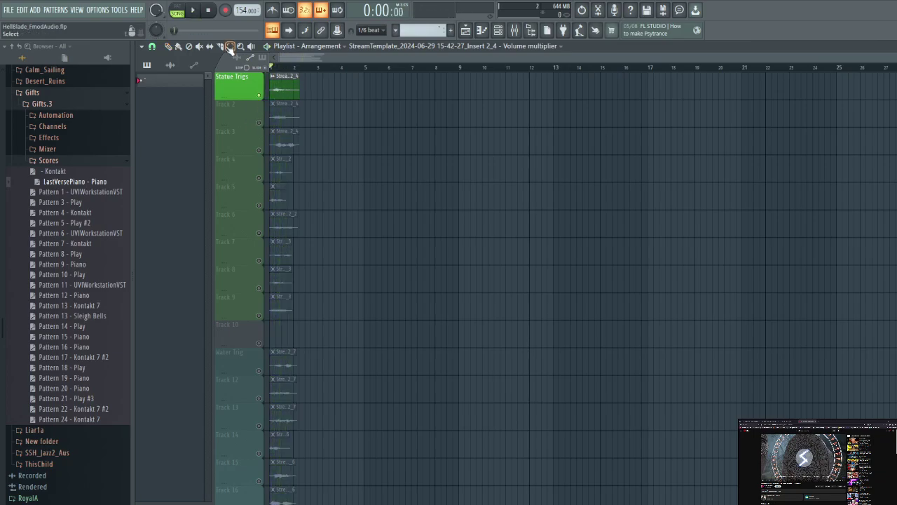
drag(326, 73, 255, 159)
drag(322, 154, 245, 233)
drag(312, 238, 242, 315)
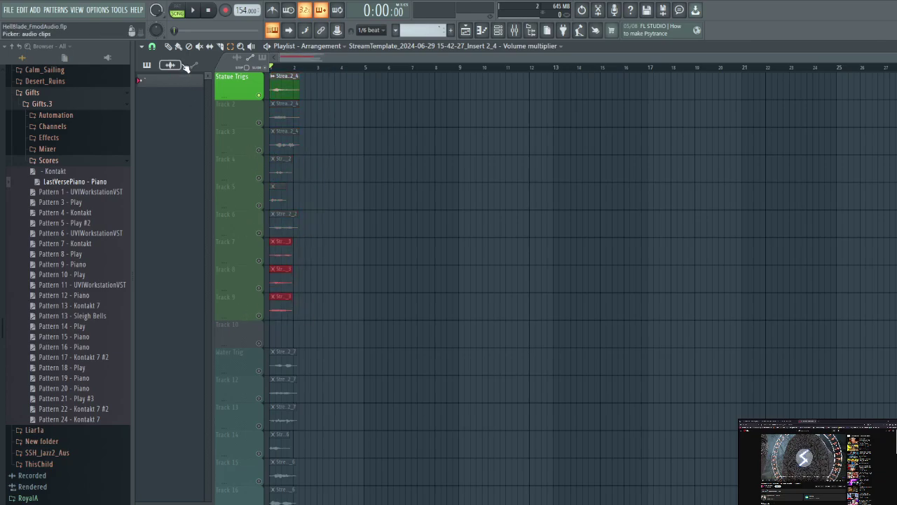
- Select the tracks from Water Trig through Track 19 and unmute them together
scroll(234, 170, down, 1)
scroll(235, 170, down, 5)
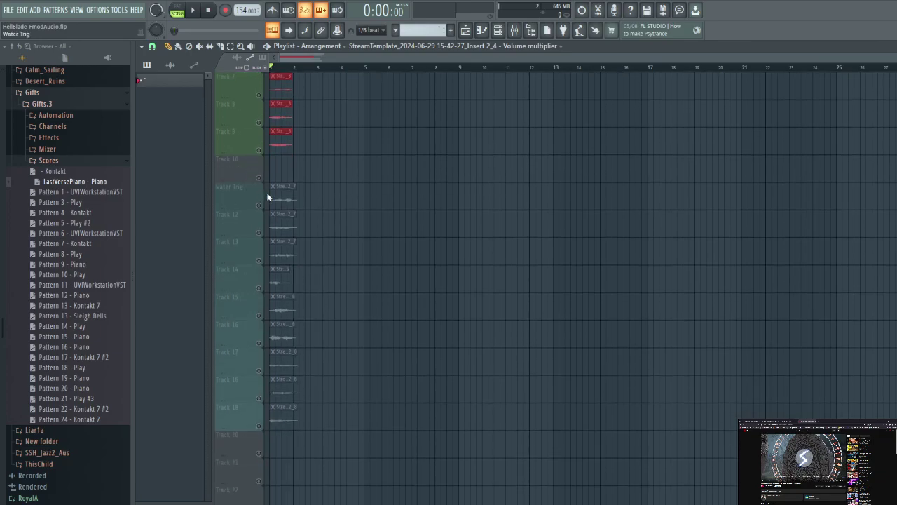
drag(267, 257, 250, 397)
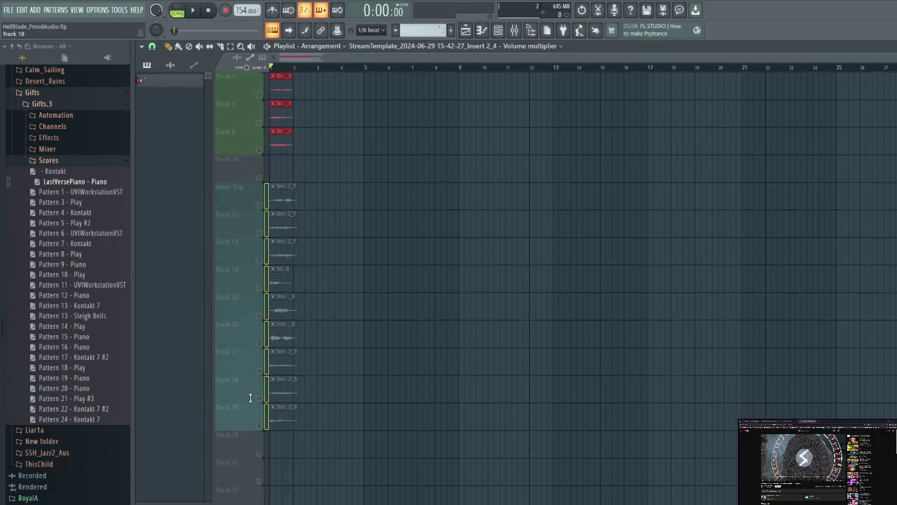
drag(259, 218, 263, 208)
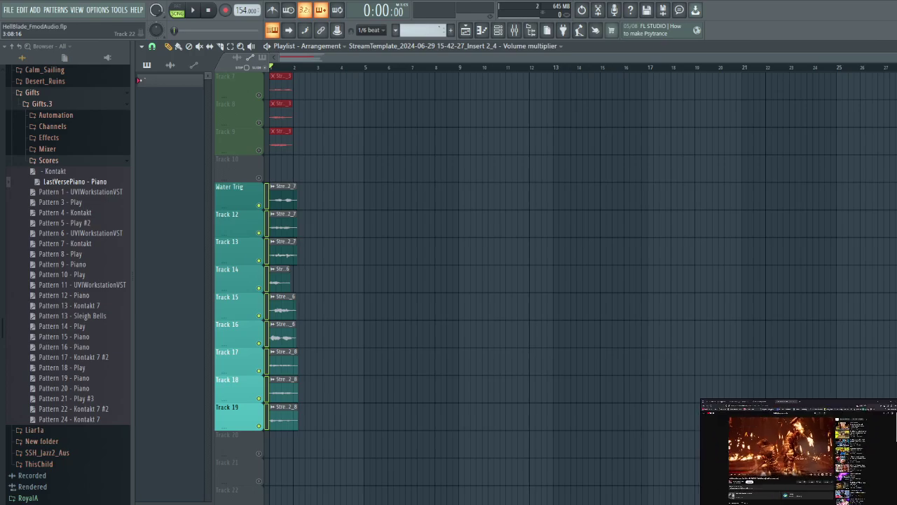
- Switch to the Hellblade playthrough in the browser and play it from 48:44
key(alt+Tab)
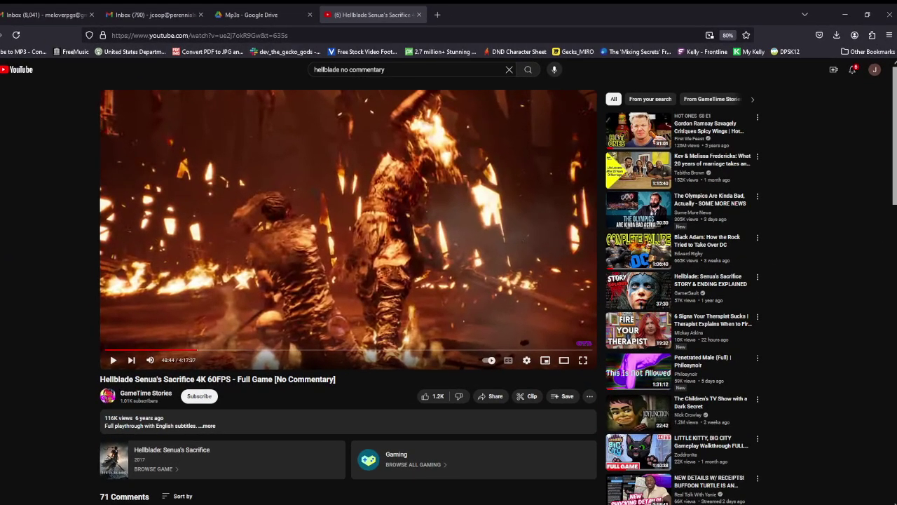
click(112, 360)
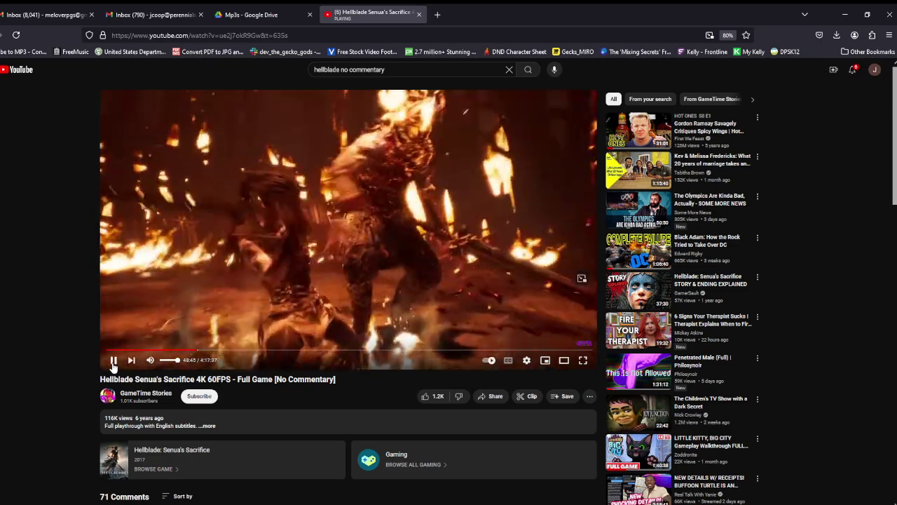
- Review the burning boss fight in the Hellblade playthrough from 48:46 to 49:03, pausing it and moving the playback position back
click(112, 360)
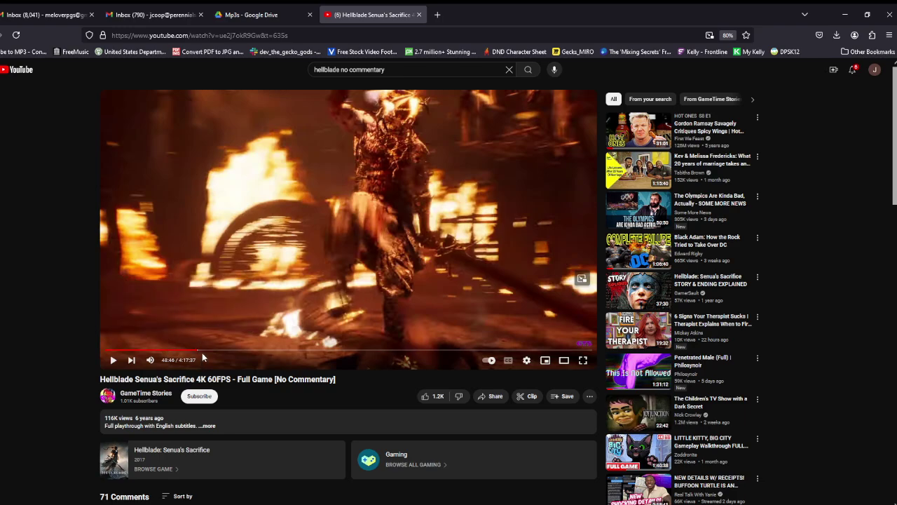
drag(202, 353, 200, 344)
click(113, 361)
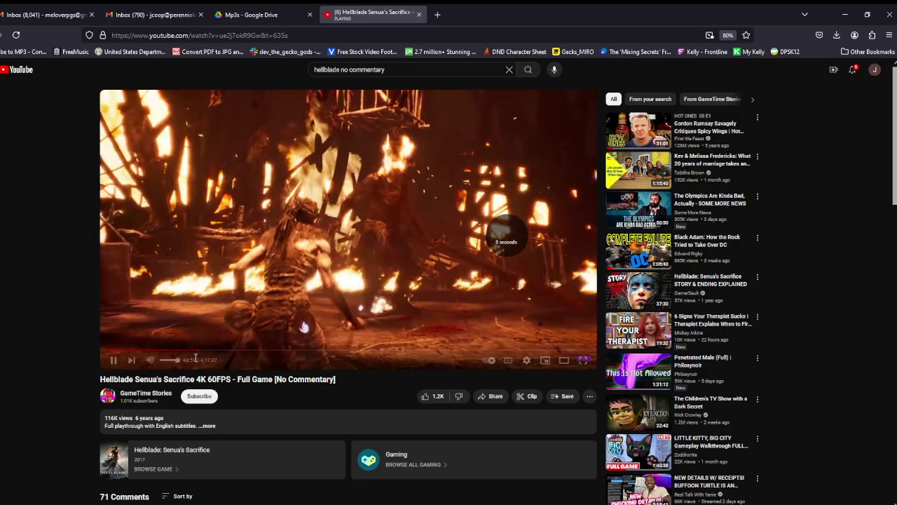
click(196, 354)
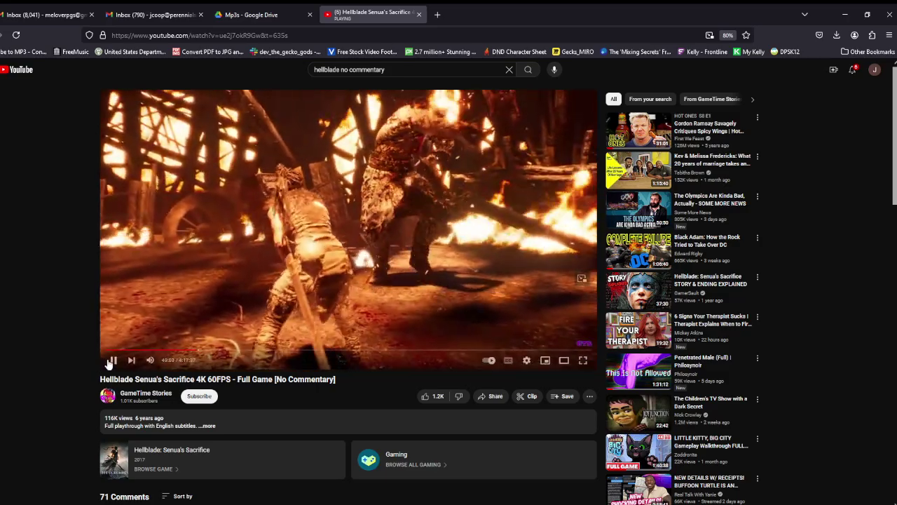
click(113, 361)
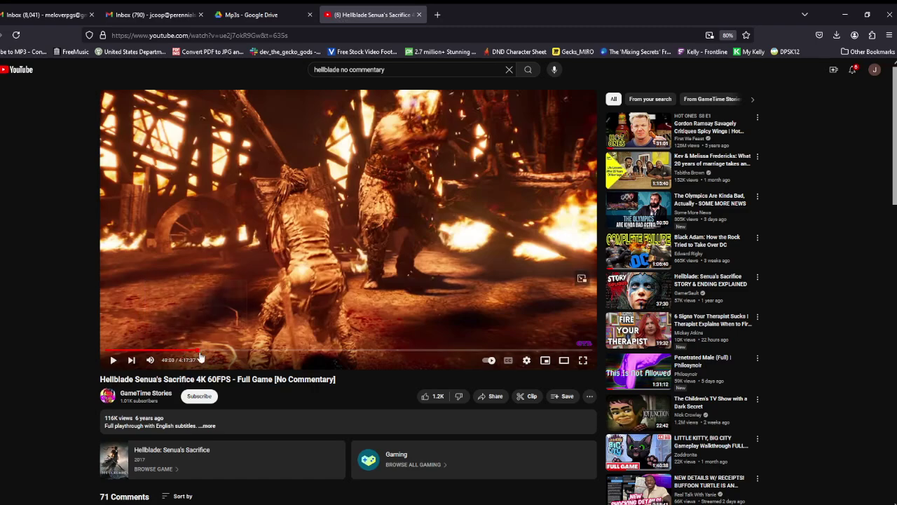
drag(198, 353, 195, 345)
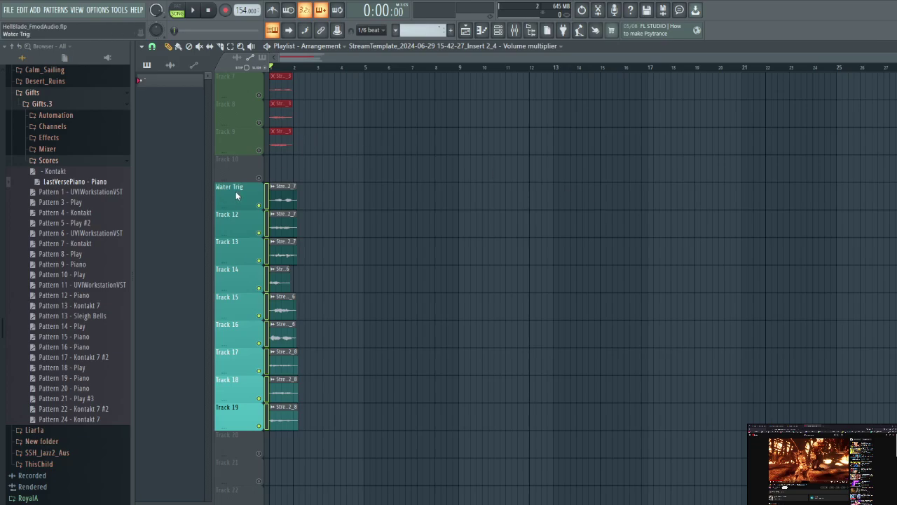
- Switch to FL Studio and rename the Water Trig track as Cutscene Trig (Water)
click(236, 195)
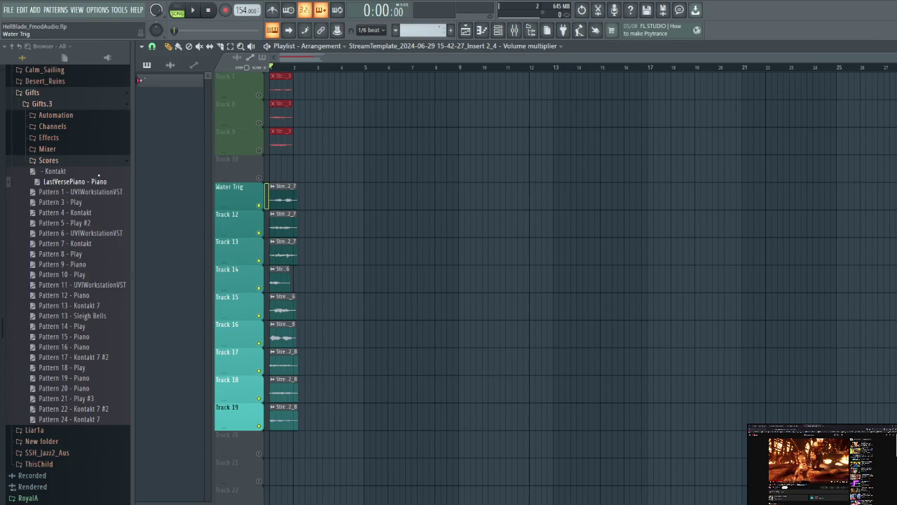
key(Return)
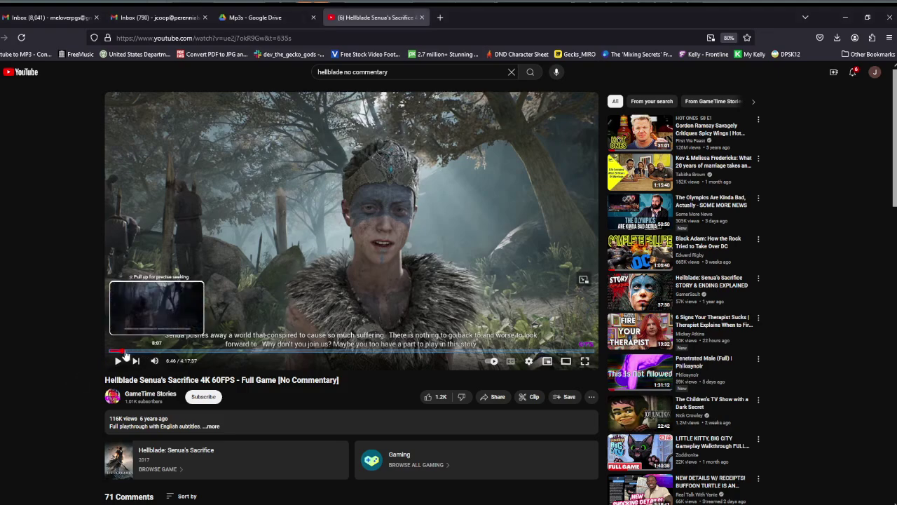
- Switch to the Hellblade playthrough and skim forward from 8:07 through the lakeshore scenes in five-second jumps
drag(127, 356, 125, 356)
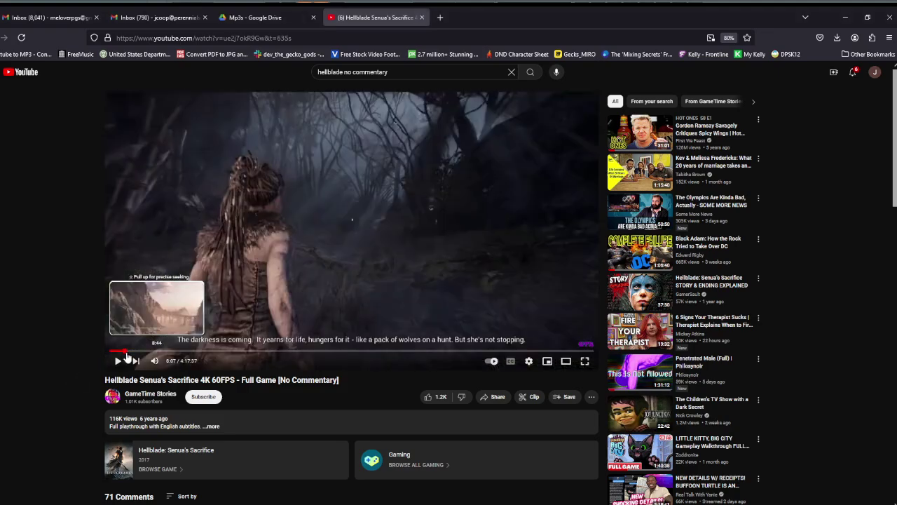
key(Right)
key(Right)
key(Right)
key(Right)
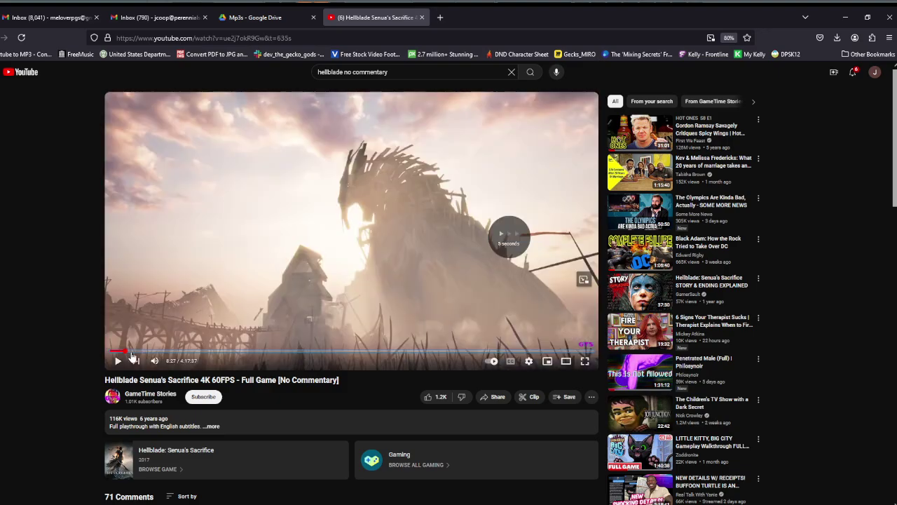
key(Right)
key(Right)
key(Right)
key(Right)
key(Right)
key(Right)
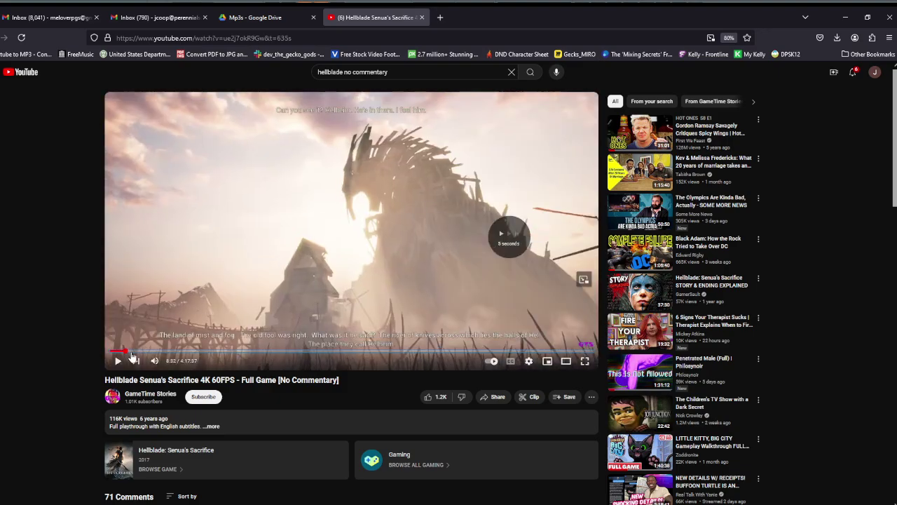
key(Right)
key(Right)
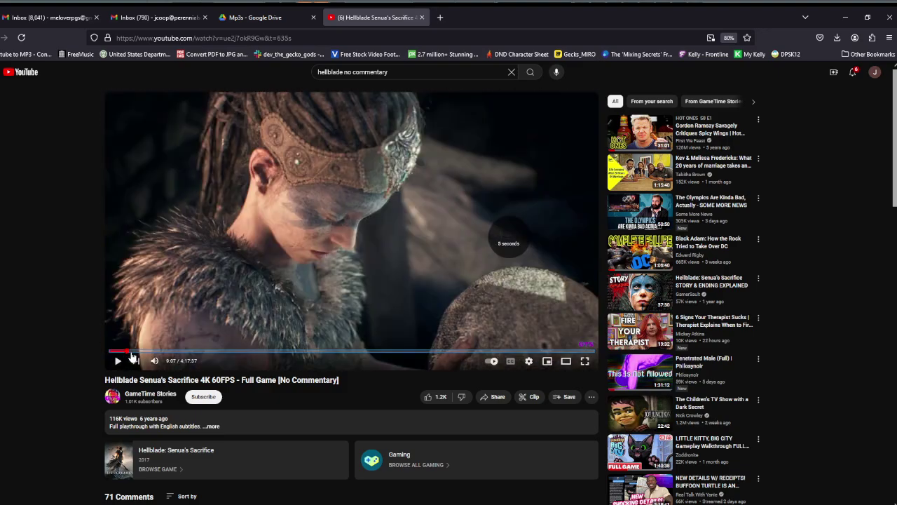
key(Right)
key(Right)
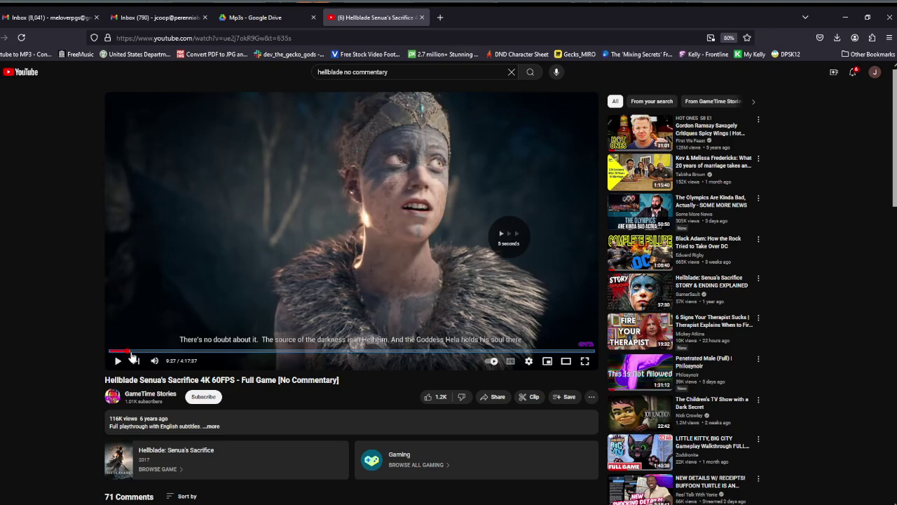
key(Right)
key(Right)
key(Right)
key(Right)
key(Right)
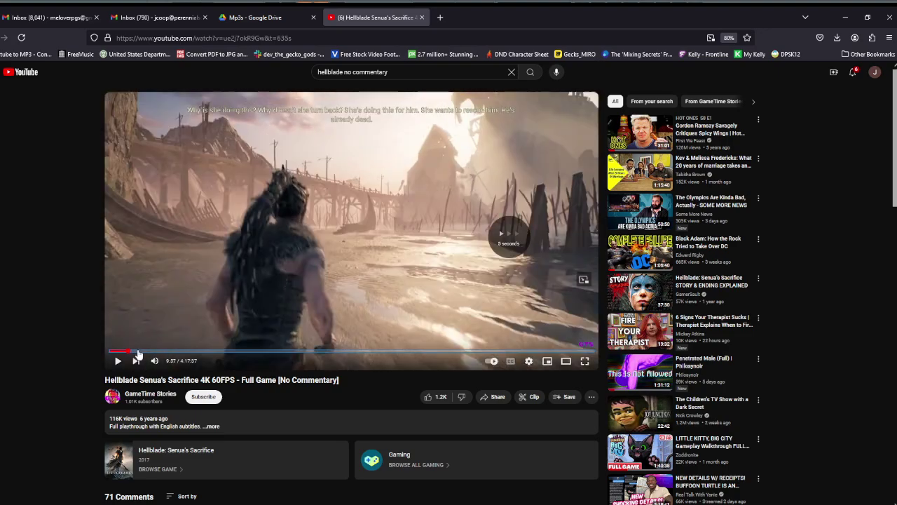
- Jump ahead in the playthrough to 15:48 and step back to the wooden beam crossing at 15:08
drag(138, 354, 145, 356)
key(Right)
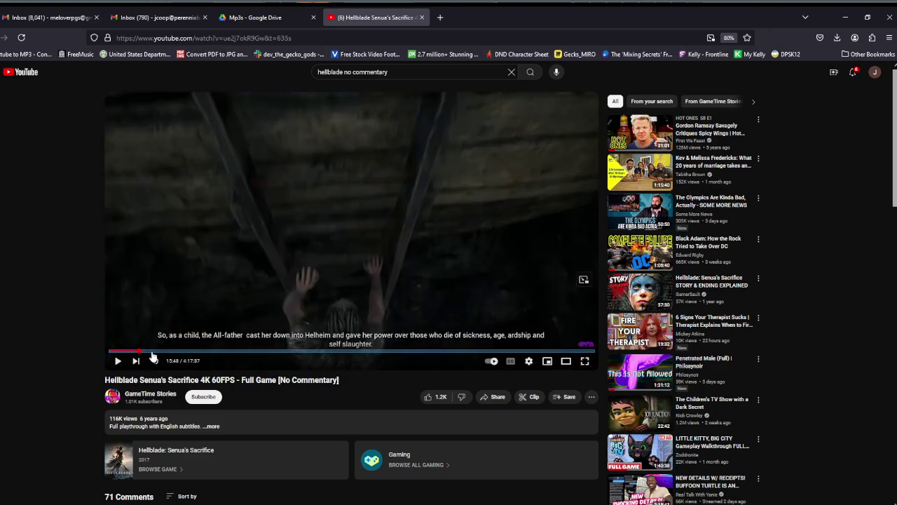
key(Left)
key(Left)
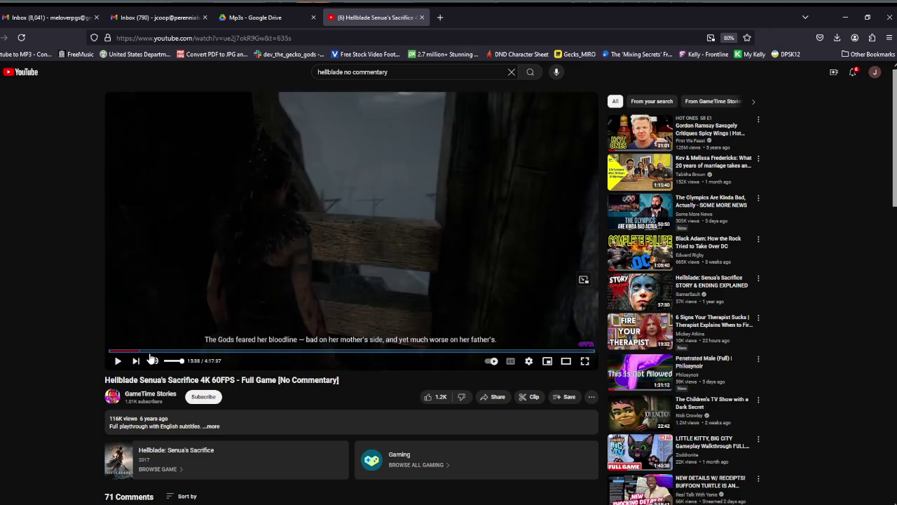
key(Left)
key(Left)
key(Left)
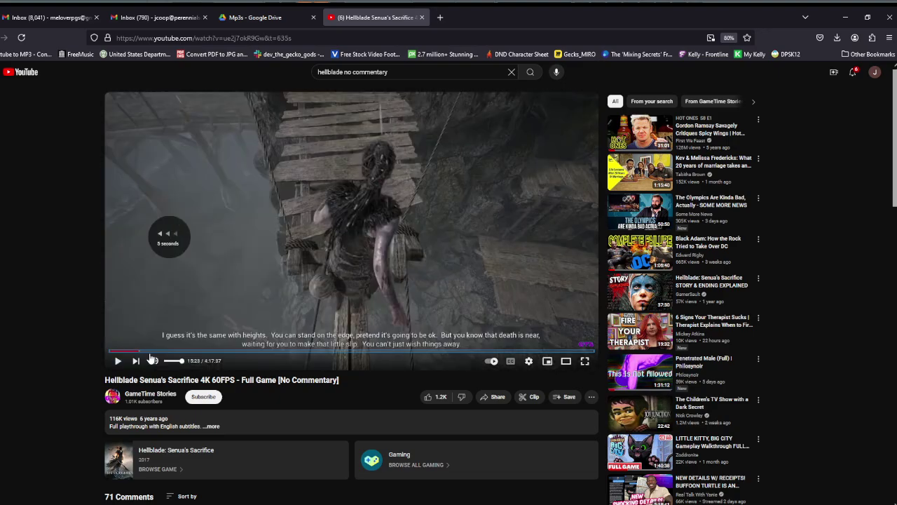
key(Left)
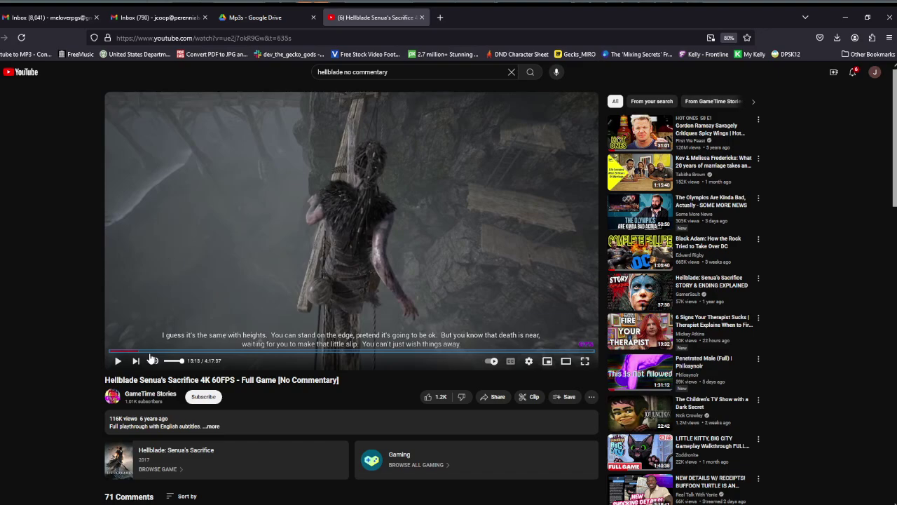
key(Left)
key(Left)
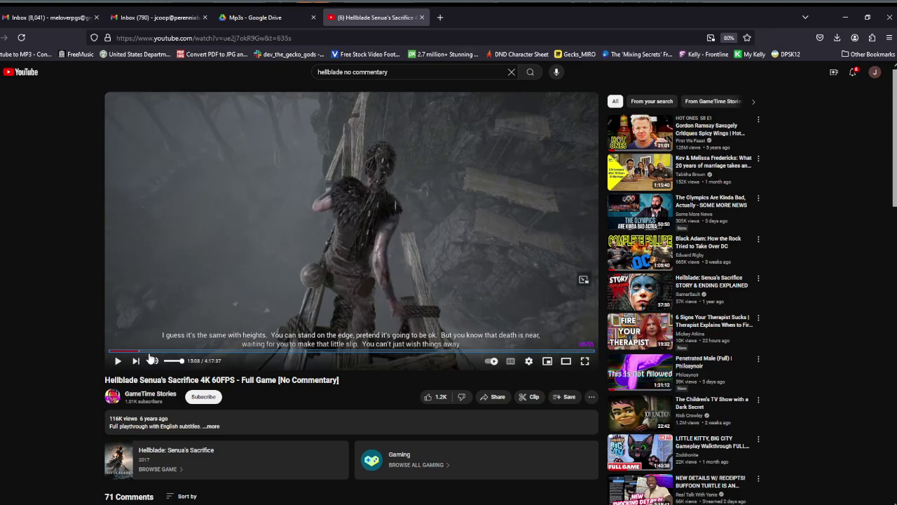
drag(149, 357, 149, 355)
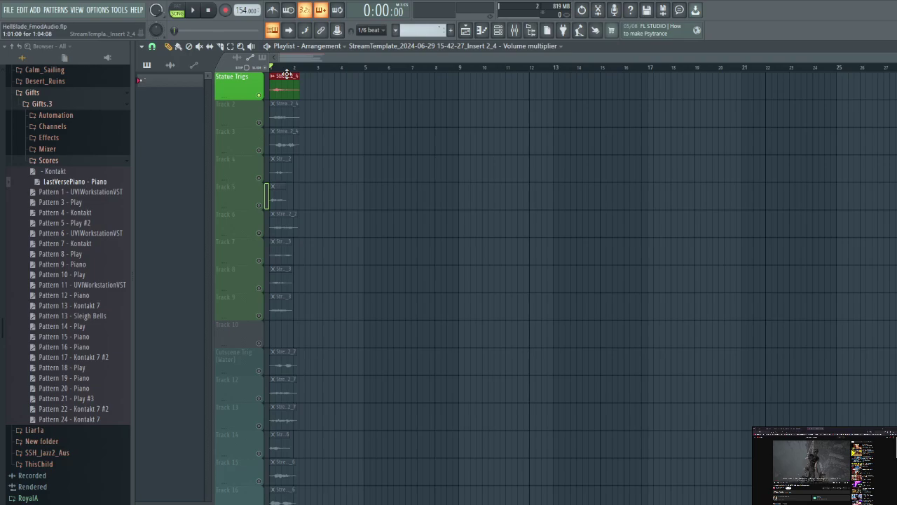
- Switch to FL Studio, solo Track 2 and Statue Trigs in turn, and highlight the statue clips down to Track 9
click(241, 113)
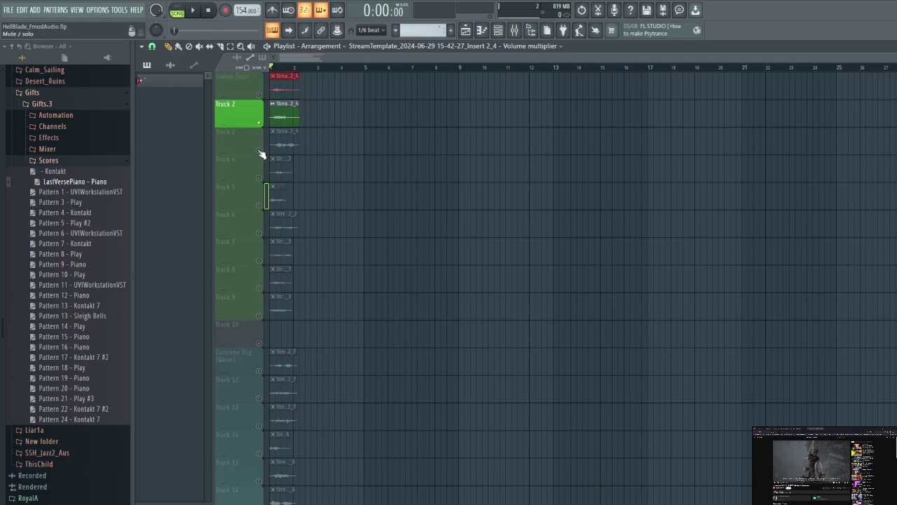
click(244, 90)
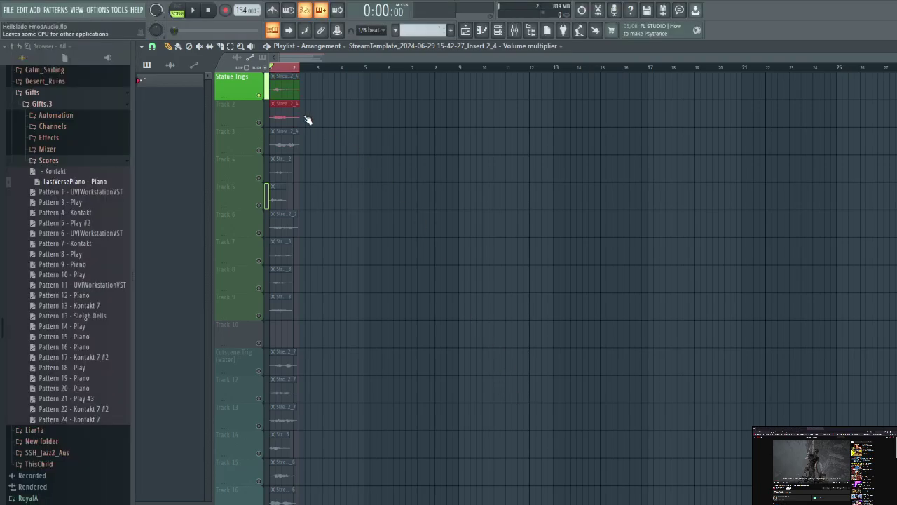
click(284, 218)
key(Down)
key(Down)
key(Down)
key(Down)
key(Down)
key(Down)
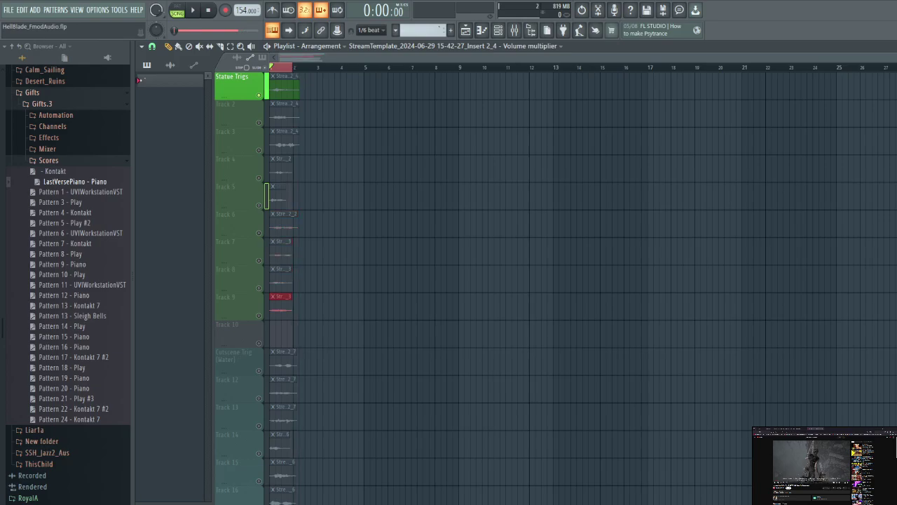
key(ctrl+d)
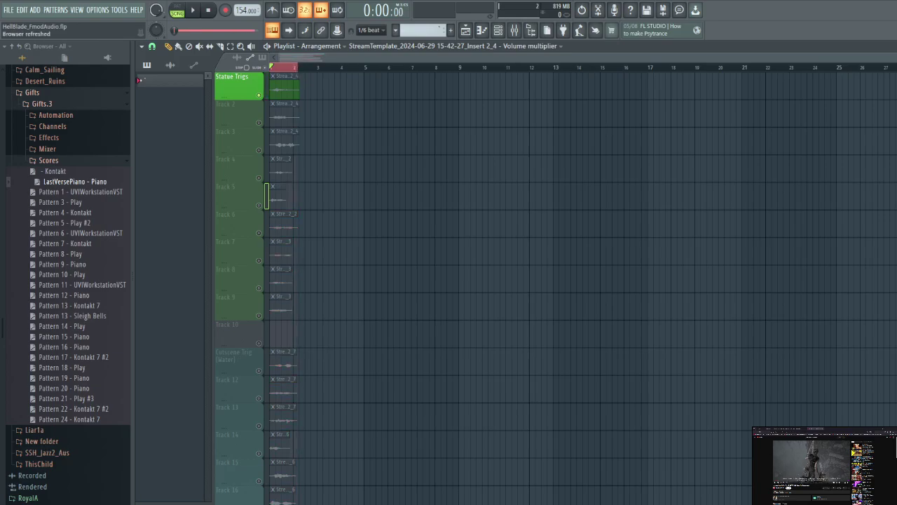
key(ctrl+d)
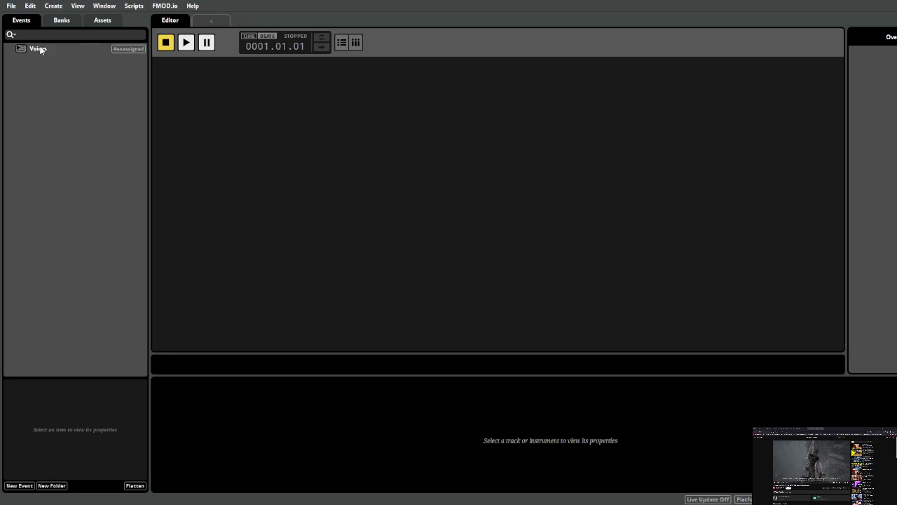
- Switch to FMOD Studio, open the Voices event, and rename its WFVoices parameter as CutsceneVox_Water
click(40, 50)
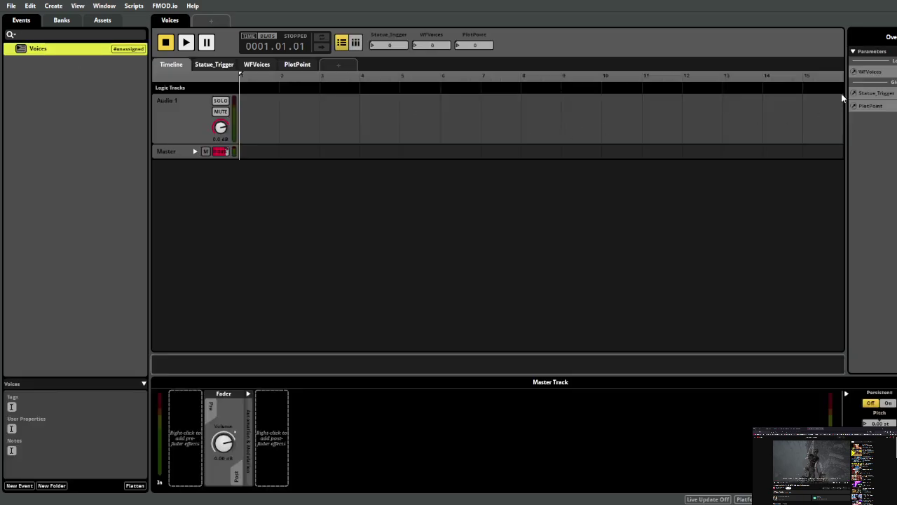
click(877, 72)
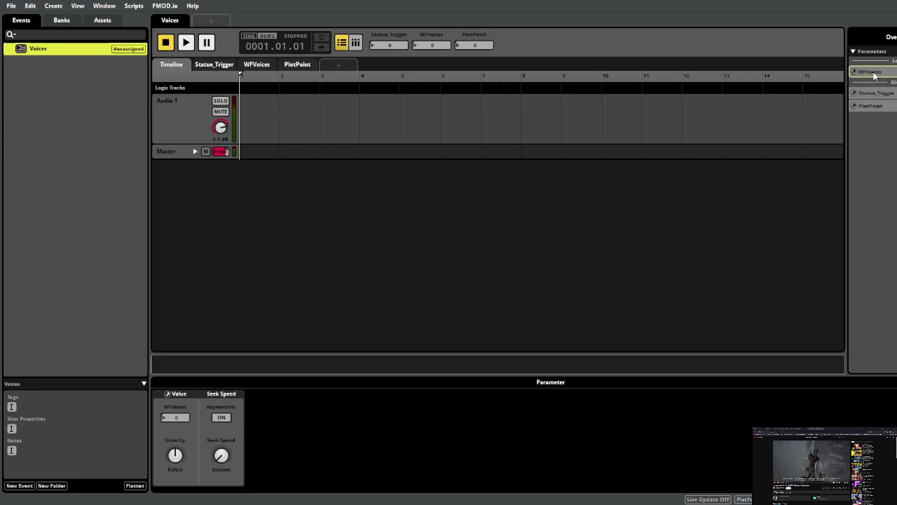
click(858, 124)
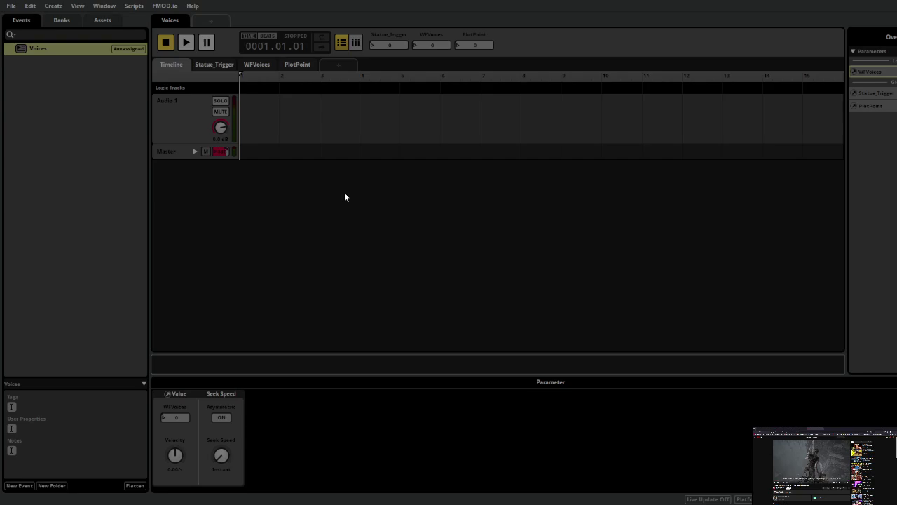
key(Return)
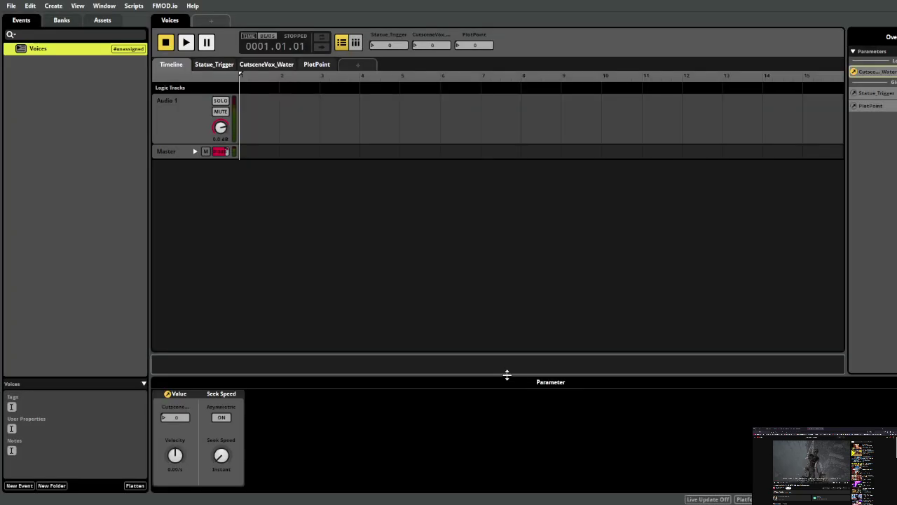
click(871, 106)
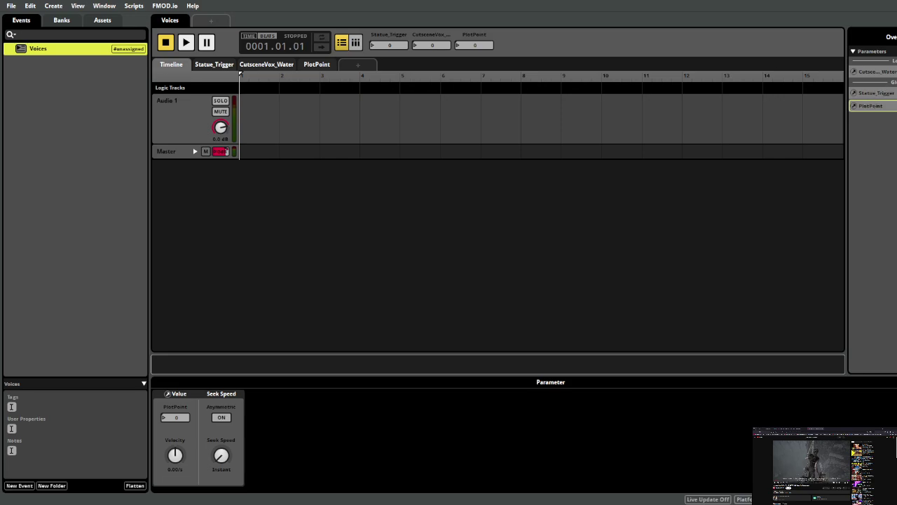
click(851, 94)
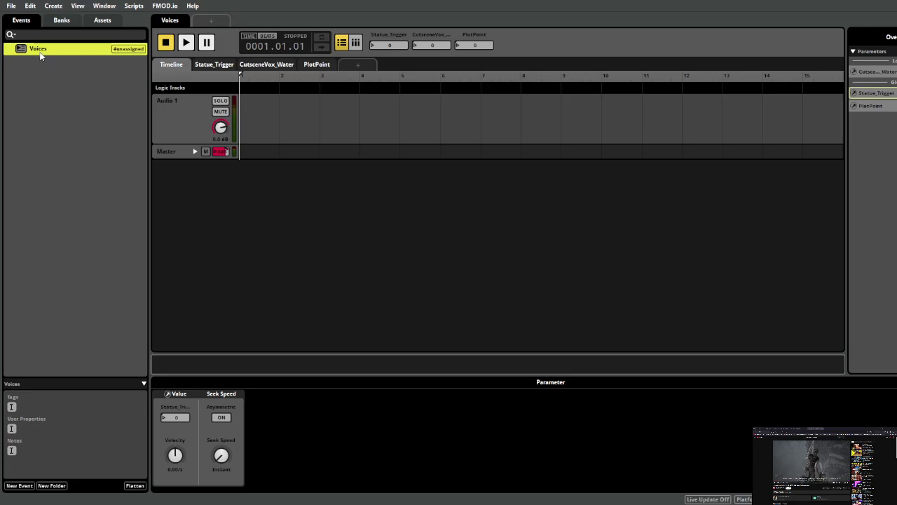
- Rename the Voices event as Vox_Statue
key(F2)
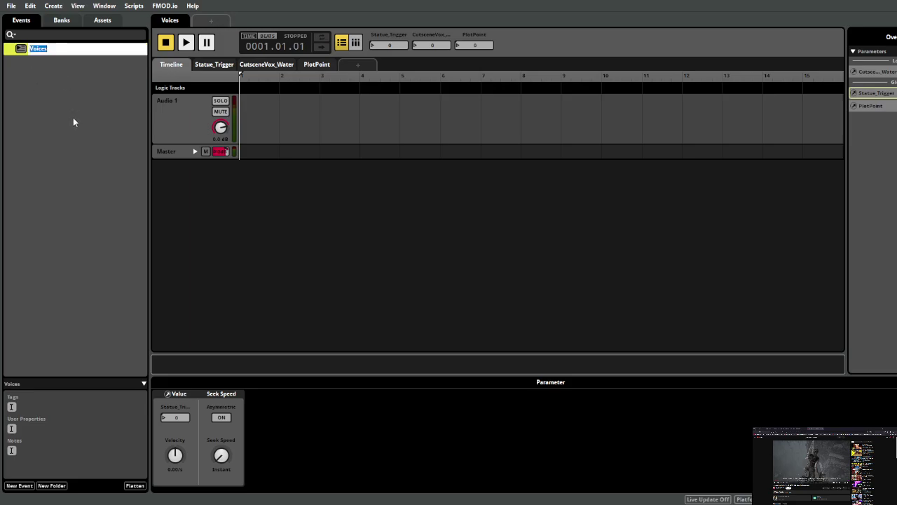
click(33, 49)
double_click(34, 48)
text(Statue)
key(BackSpace)
key(BackSpace)
key(BackSpace)
key(BackSpace)
key(BackSpace)
key(BackSpace)
text(Vox_Statue)
key(Return)
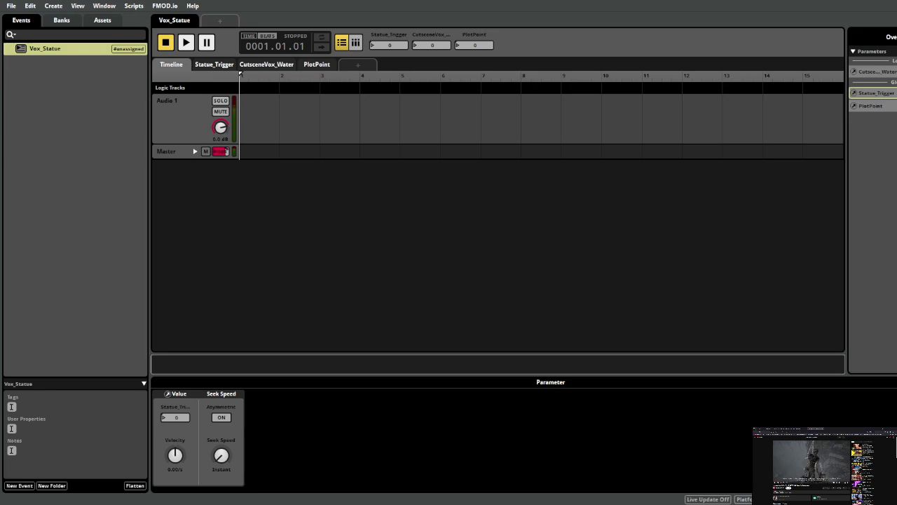
- Switch to FL Studio and rename the nine statue tracks as ST_CloseA to ST_CloseC, ST_MidA to ST_MidC, and ST_FarA to ST_FarC
key(alt+Tab)
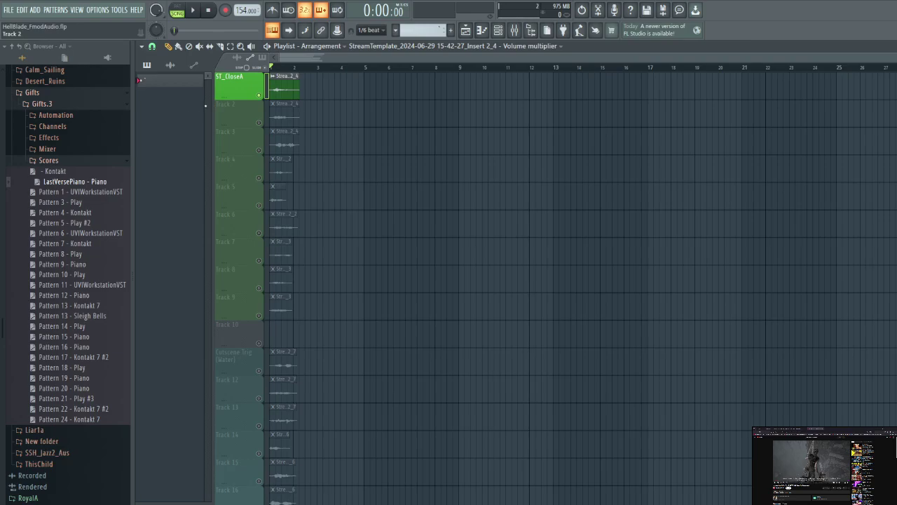
scroll(221, 105, down, 3)
scroll(226, 105, up, 3)
scroll(225, 132, down, 1)
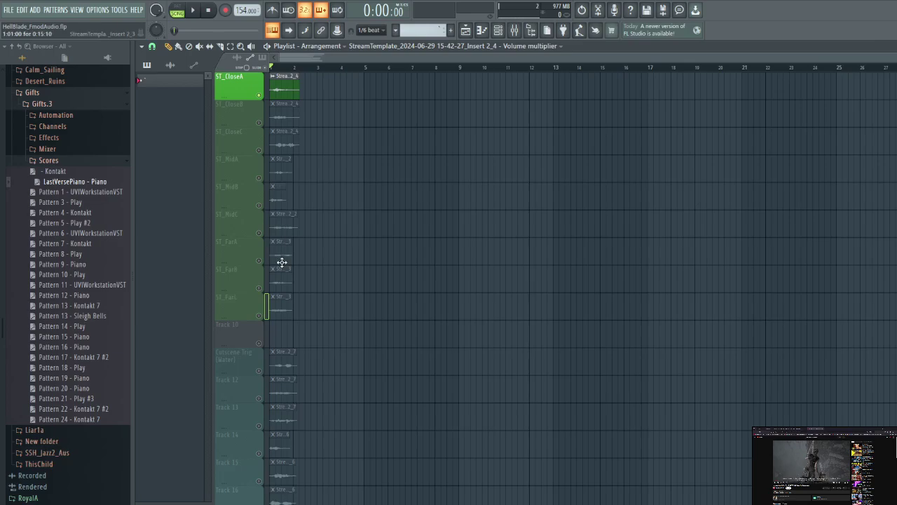
- Rename the Cutscene Trig (Water) track as CT_CloseA
scroll(259, 280, down, 5)
click(241, 219)
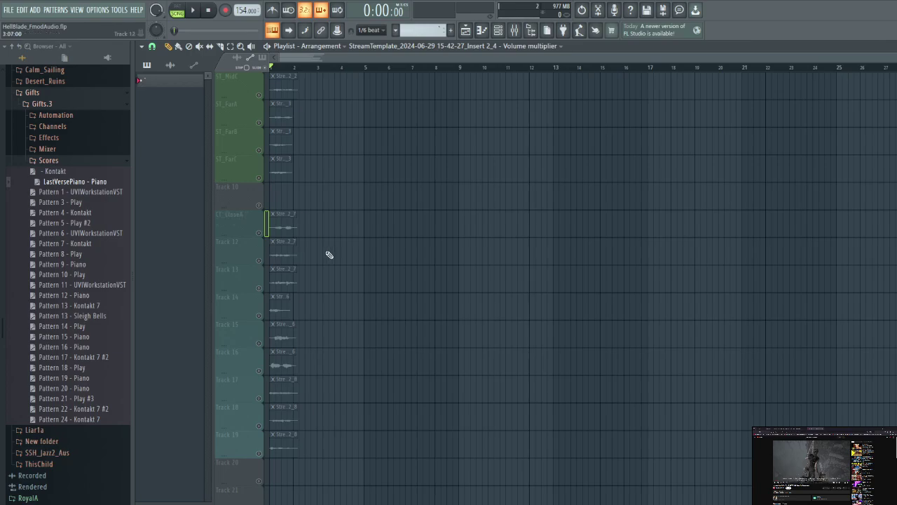
- Rename the remaining cutscene tracks as CT_CloseB and CT_CloseC, CT_MidA to CT_MidC, and CT_FarA to CT_FarC
scroll(232, 243, down, 1)
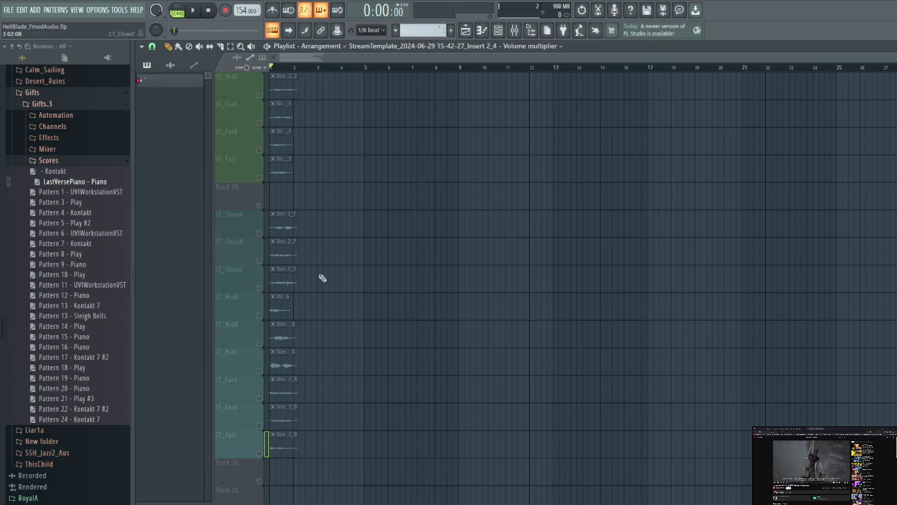
scroll(267, 234, up, 5)
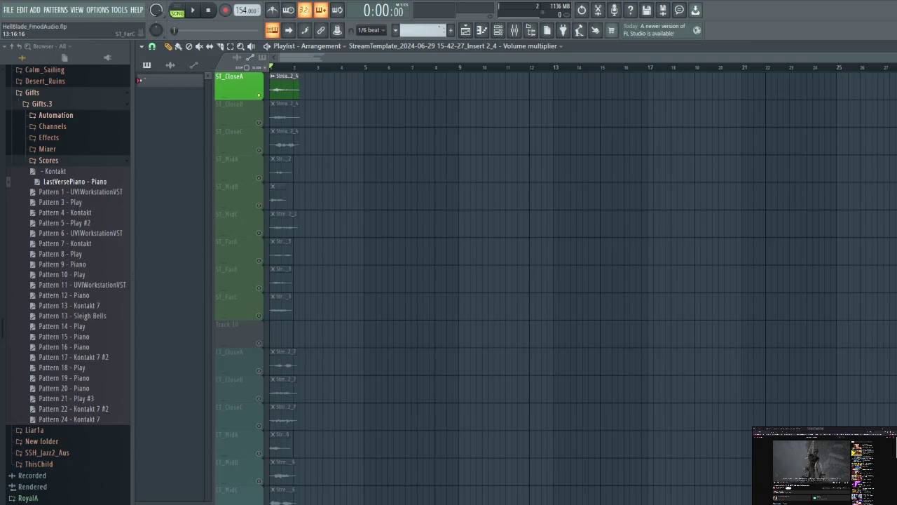
- Switch to FMOD Studio, audition CT_CloseA.wav at the start of the Audio 1 track, and remove the clip
key(alt+Tab)
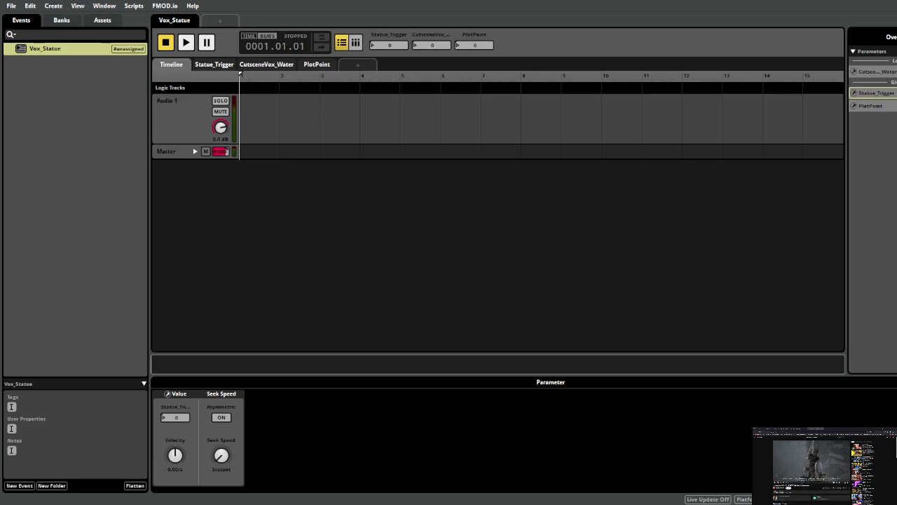
drag(307, 106, 257, 106)
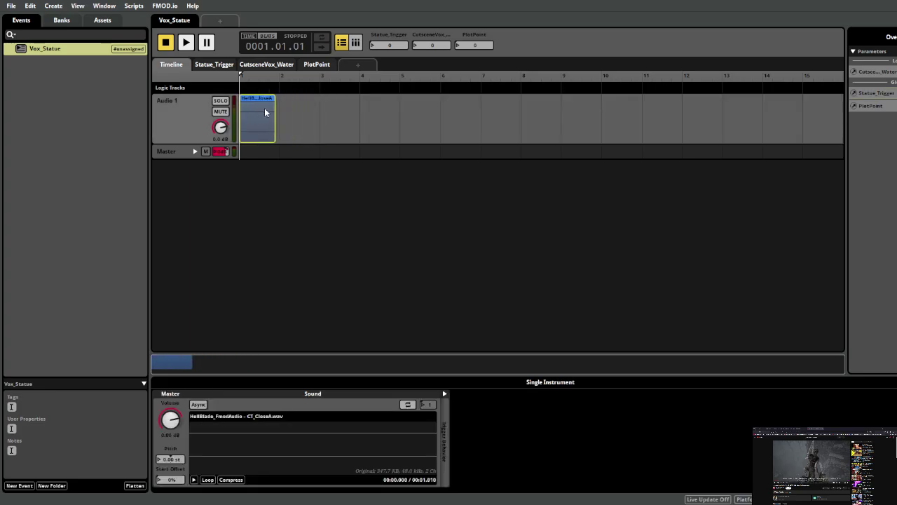
key(space)
key(Delete)
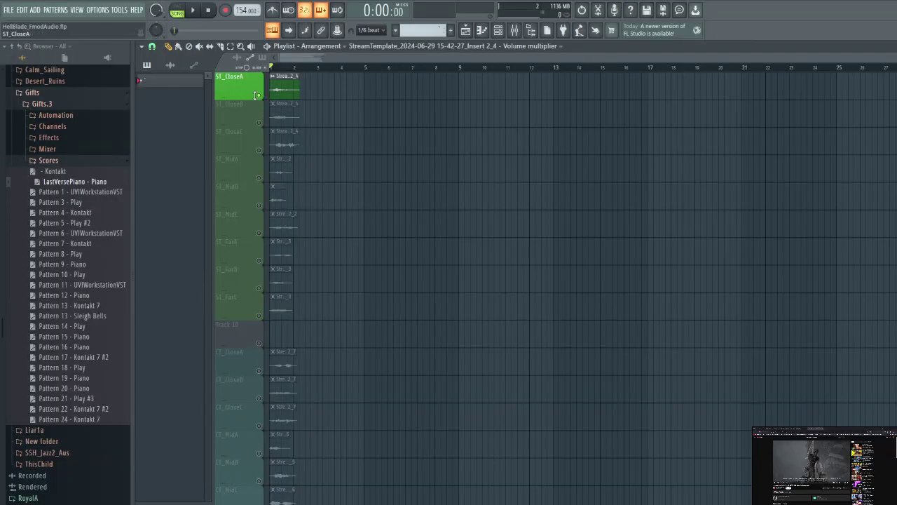
- Switch to FL Studio and unsolo ST_CloseA to reactivate all statue and cutscene tracks
right_click(259, 95)
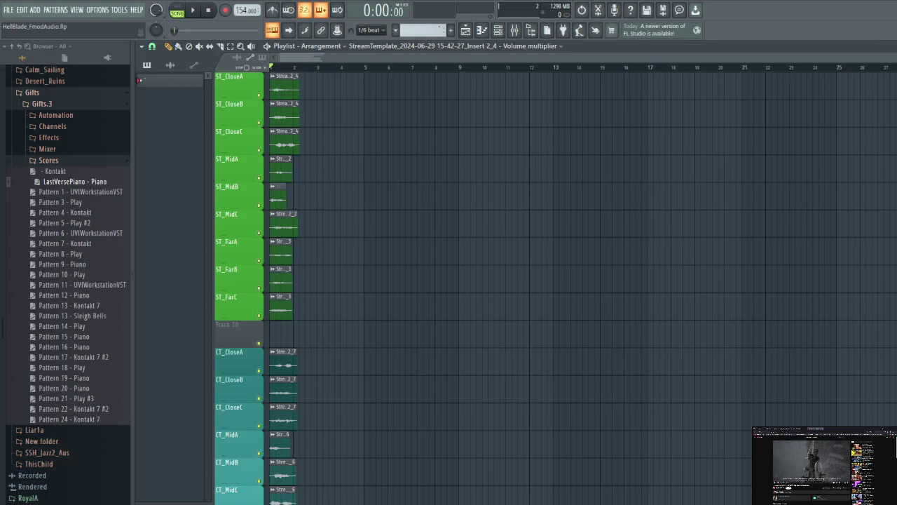
- Switch to FMOD Studio and place CT_CloseA.wav at the start of Audio 1 with CT_FarA.wav overlapping its end
key(alt+Tab)
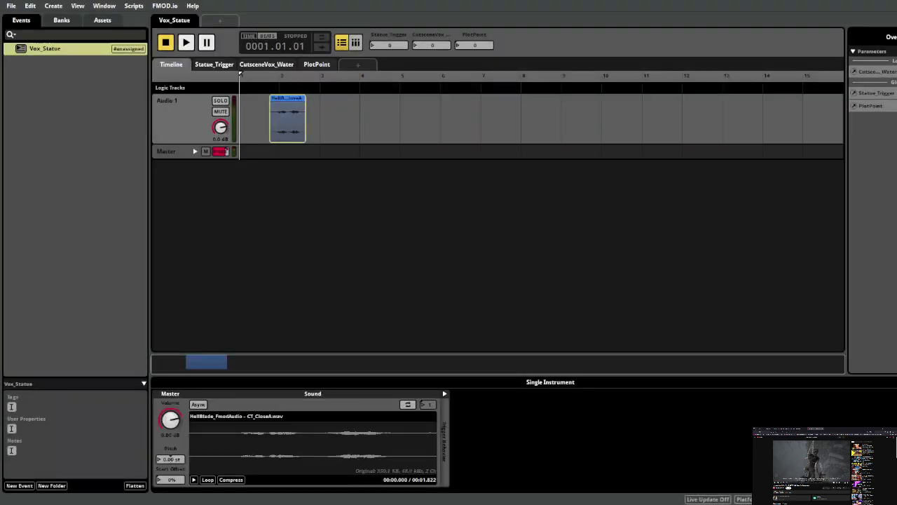
drag(282, 124, 252, 124)
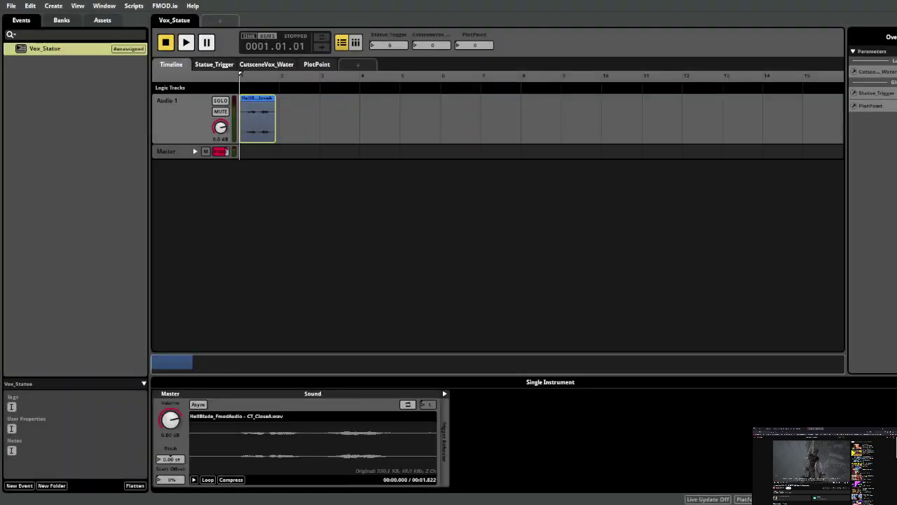
drag(896, 120, 278, 146)
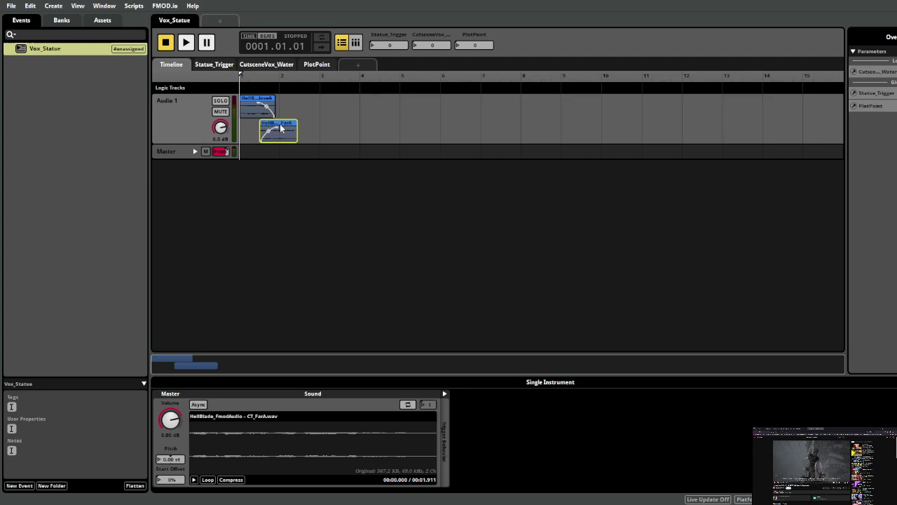
- Add two more audio tracks below Audio 1 in the Vox_Statue event
click(169, 136)
key(ctrl+t)
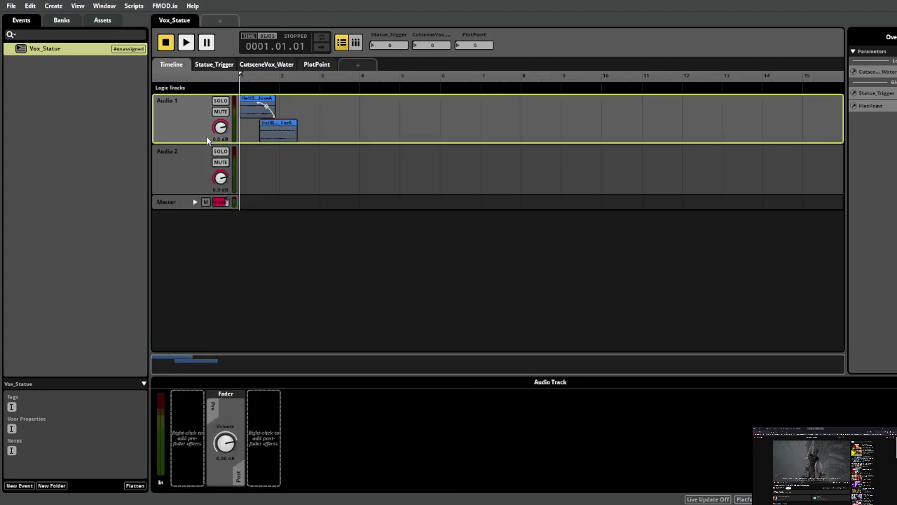
click(180, 162)
key(ctrl+t)
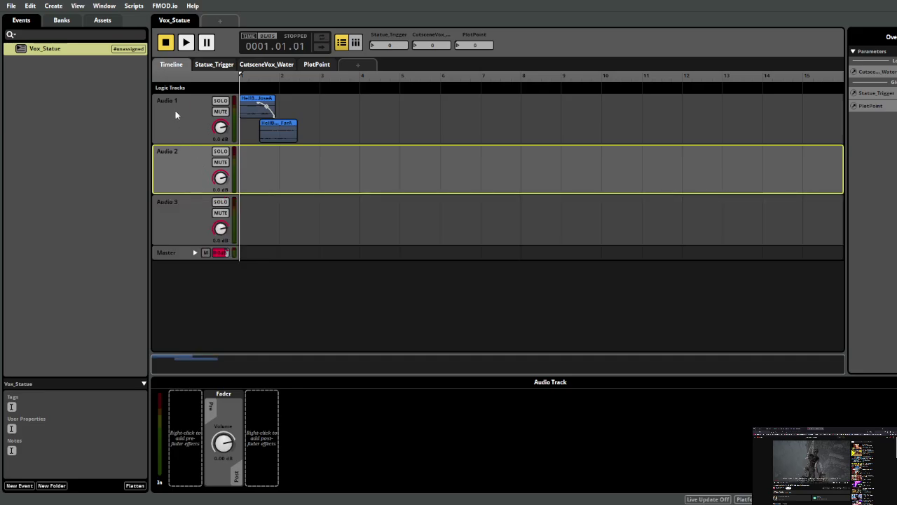
- Rename the three audio tracks, in order, as Close, Mid and Far
click(170, 100)
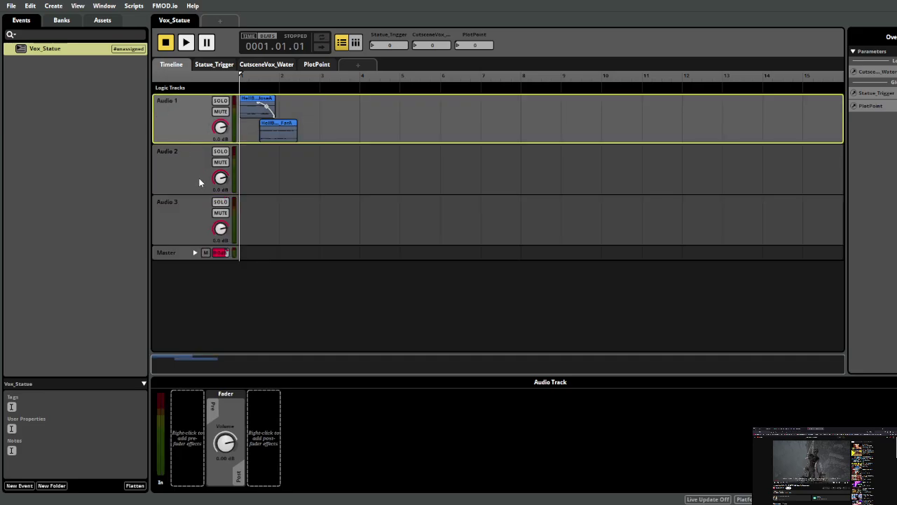
key(F2)
text(Close)
key(Return)
click(176, 162)
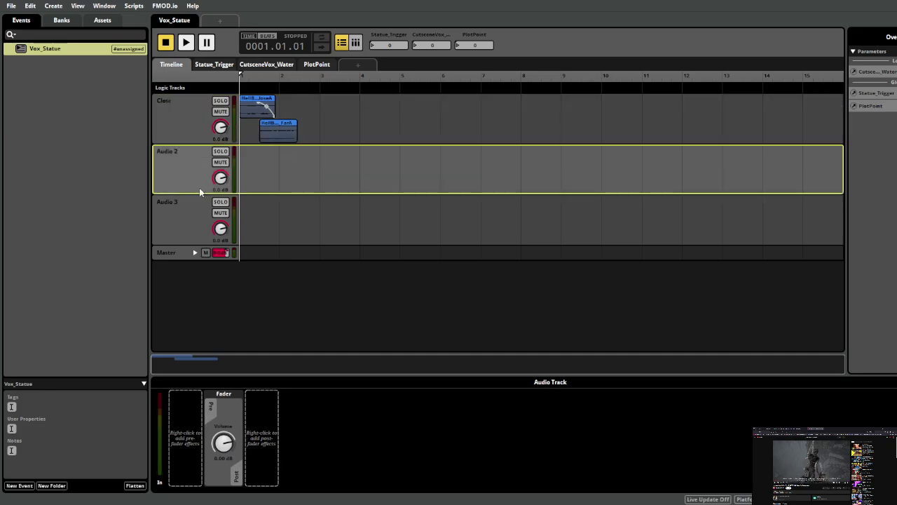
key(F2)
text(Mid)
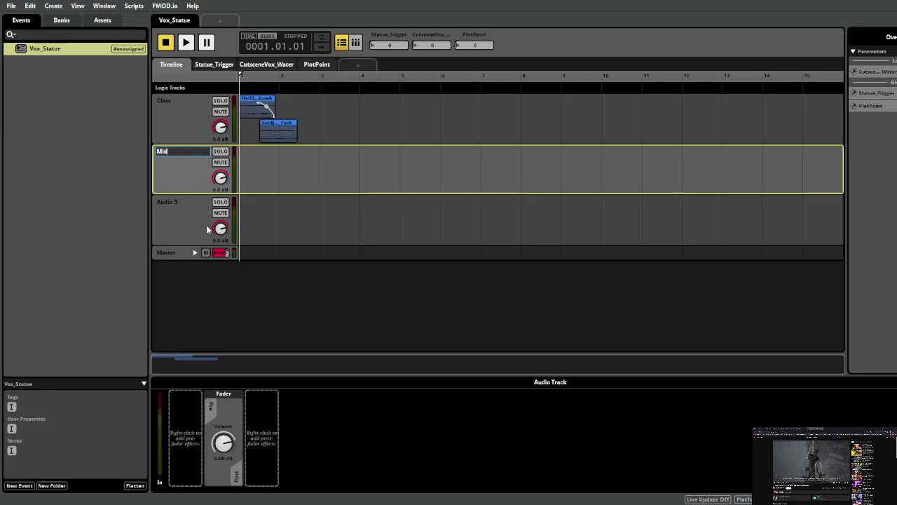
key(Return)
click(166, 208)
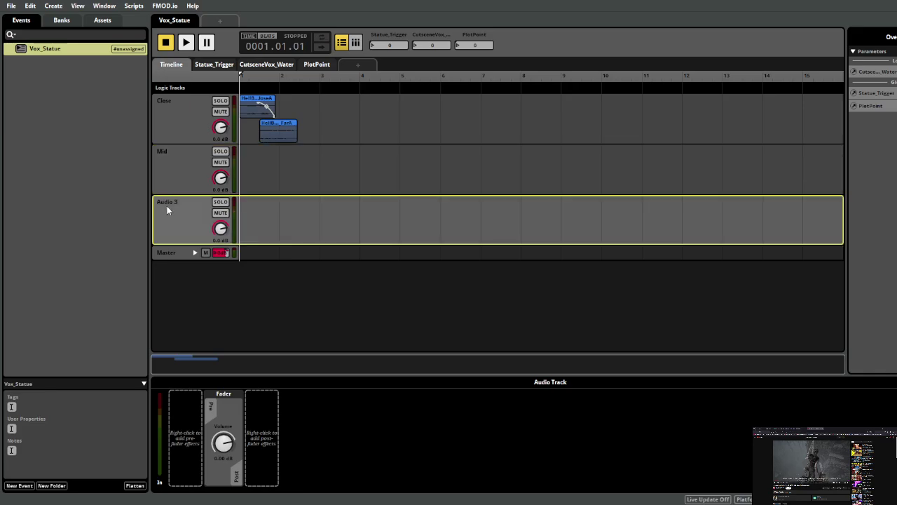
key(F2)
text(Far)
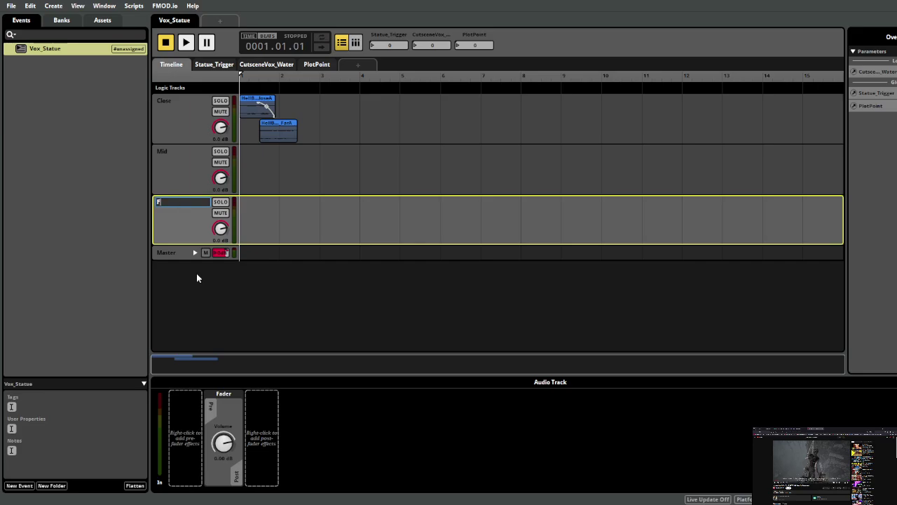
key(Return)
- Arrange the cutscene clips in a staggered order with CT_MidA.wav on the Mid track and CT_FarA.wav on the Far track
drag(287, 131, 280, 162)
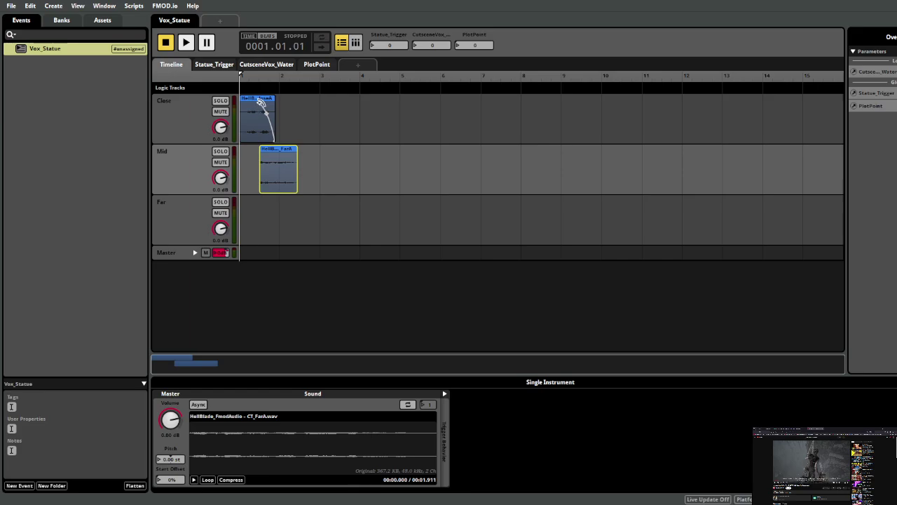
click(260, 106)
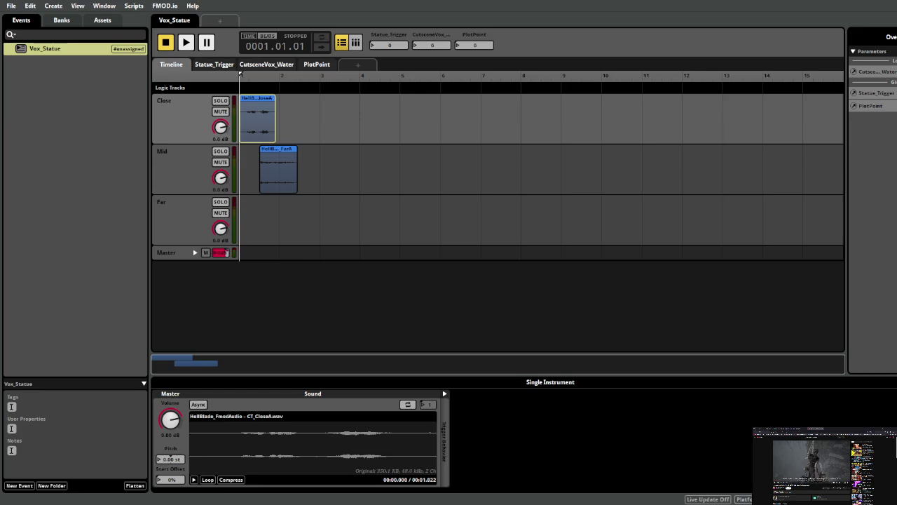
drag(279, 188, 304, 237)
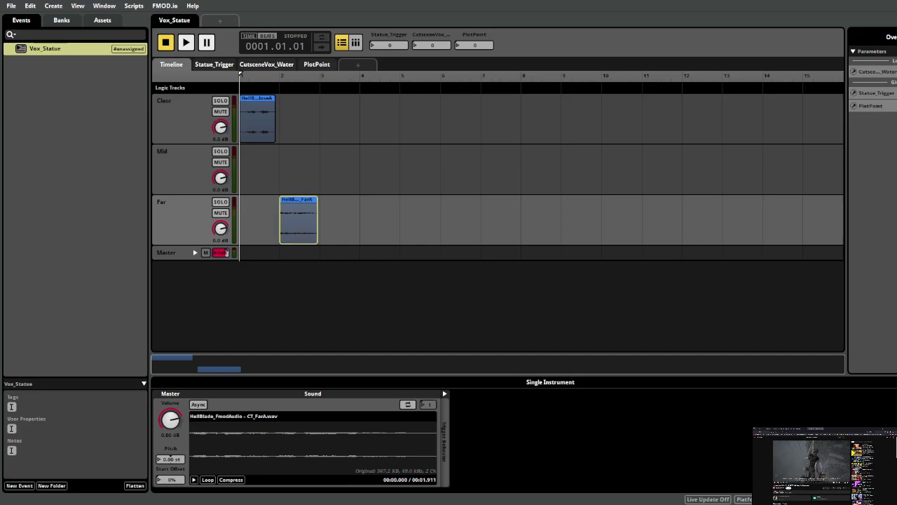
drag(298, 181, 272, 182)
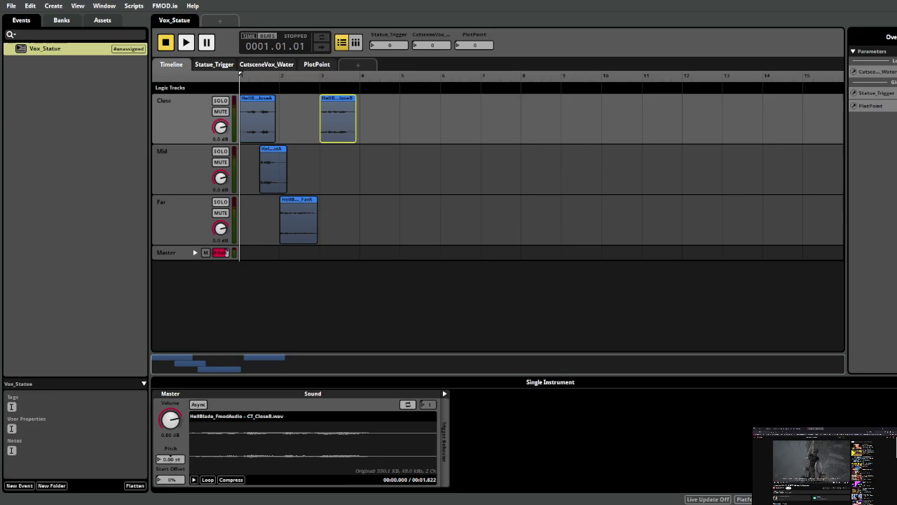
- Stagger CT_CloseB.wav and CT_CloseC.wav on Close, CT_MidB.wav on Mid, and CT_FarB.wav and CT_MidC.wav on Far
drag(331, 136, 310, 136)
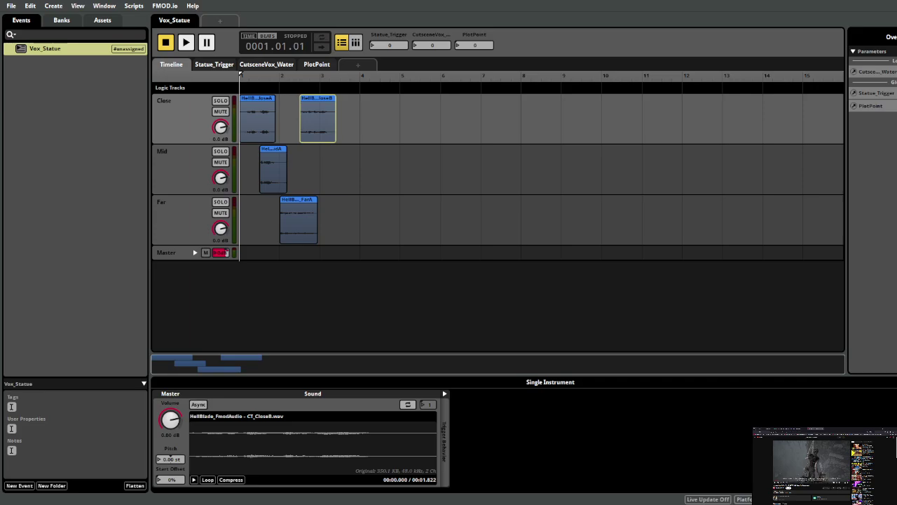
drag(351, 211, 331, 233)
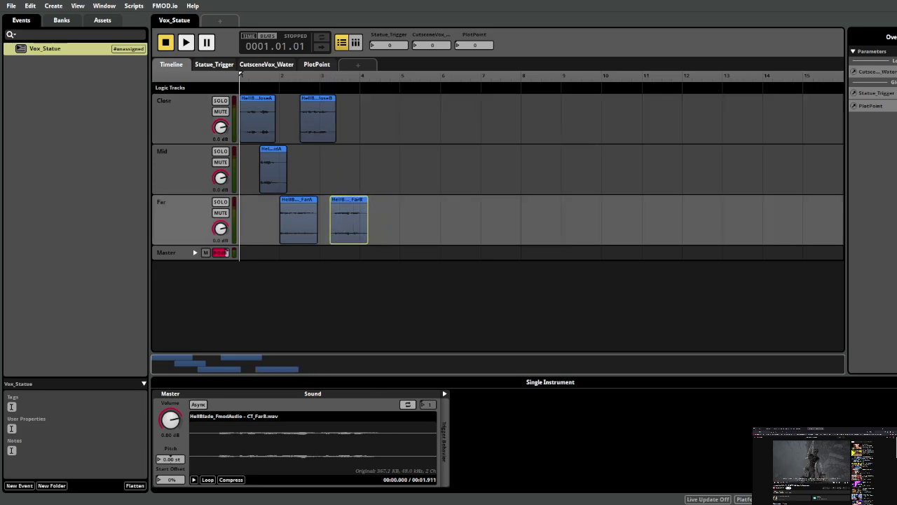
drag(351, 161, 368, 168)
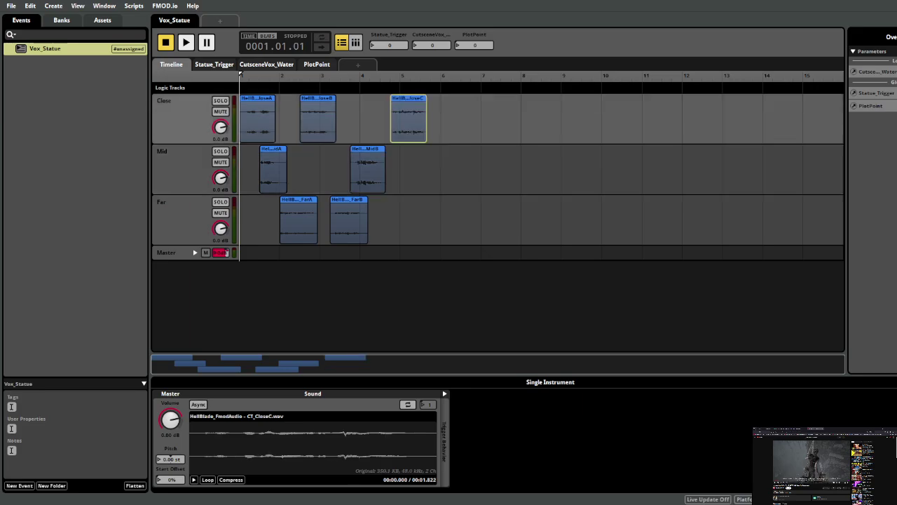
drag(407, 130, 386, 131)
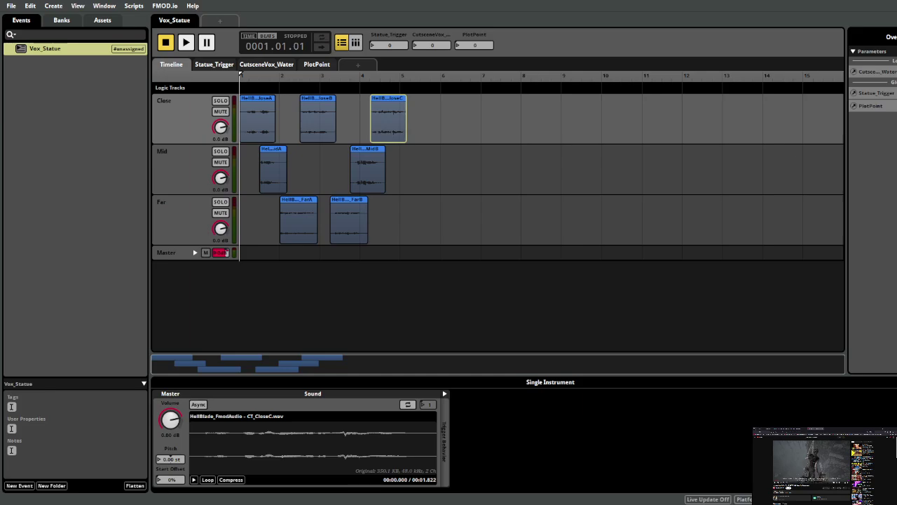
click(428, 220)
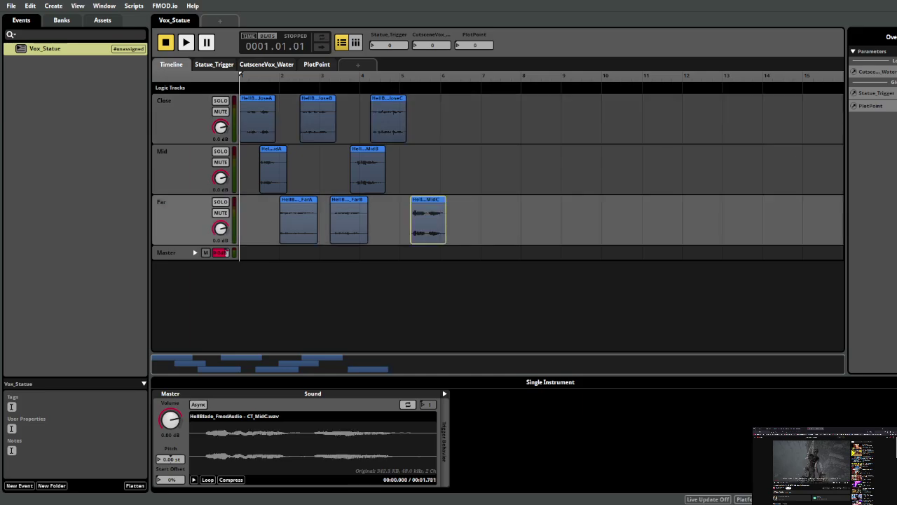
- Delete all the cutscene clips from the Close, Mid and Far tracks
drag(254, 254, 252, 251)
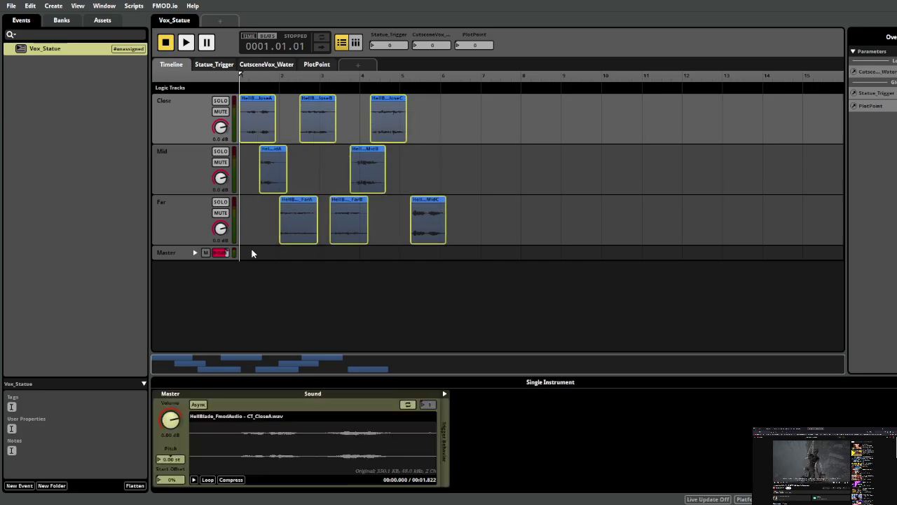
key(Delete)
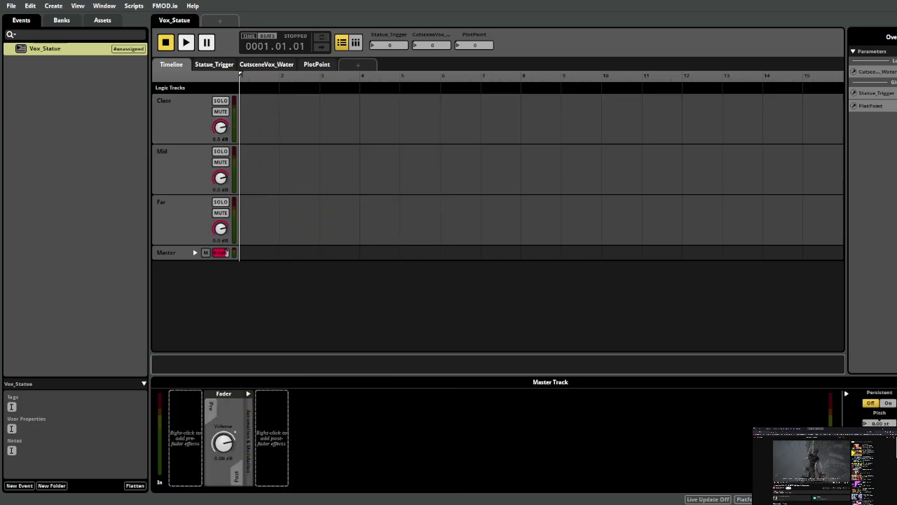
- Place ST_CloseA.wav at the start of Close, with ST_MidA.wav on Mid and ST_FarA.wav on Far each starting slightly later
drag(310, 126, 260, 126)
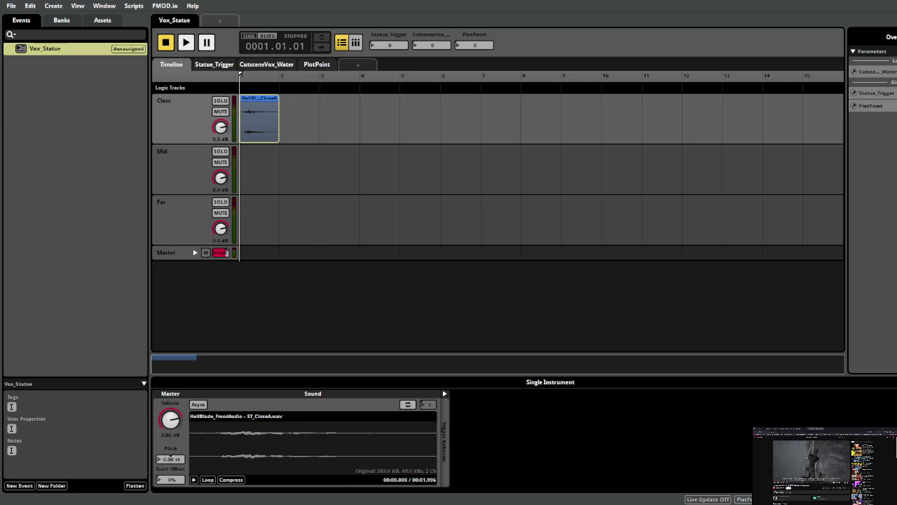
drag(288, 182, 277, 182)
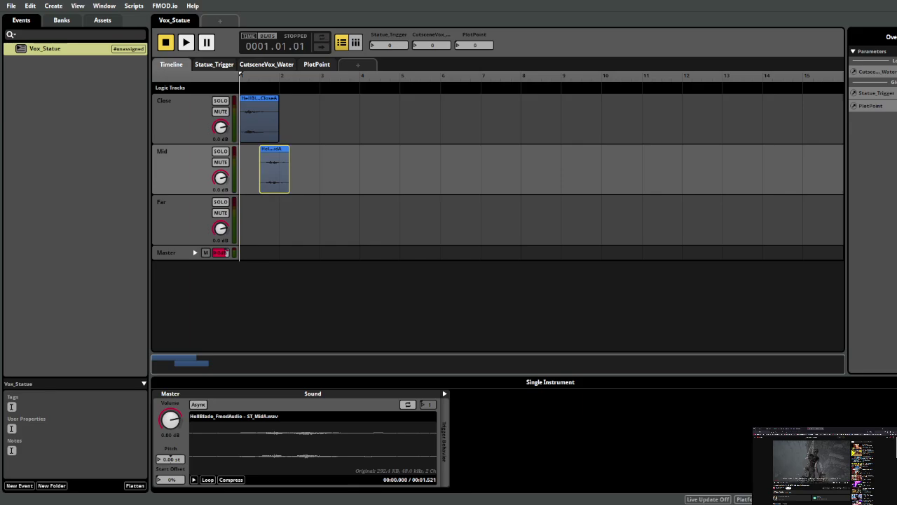
drag(896, 232, 280, 236)
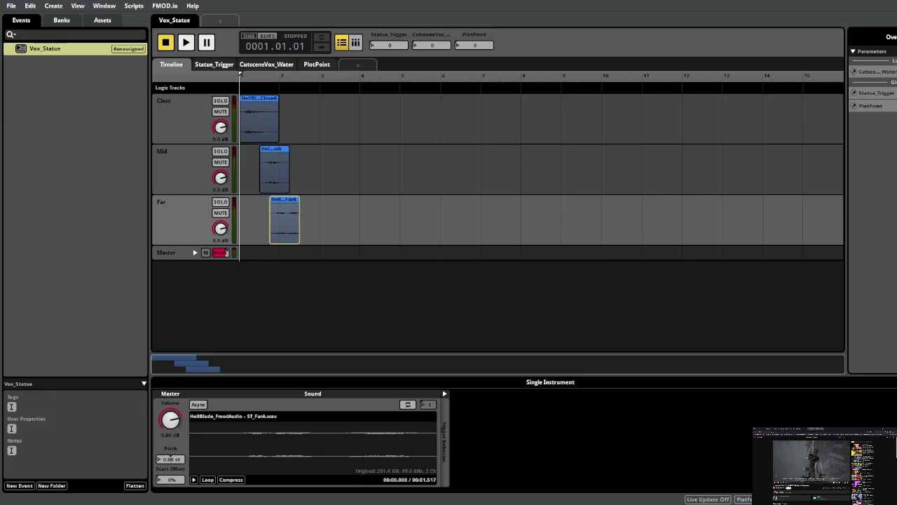
- Stagger ST_CloseB.wav and ST_CloseC.wav on Close, ST_MidB.wav on Mid, and ST_MidC.wav on Far after the first three clips
drag(896, 123, 306, 128)
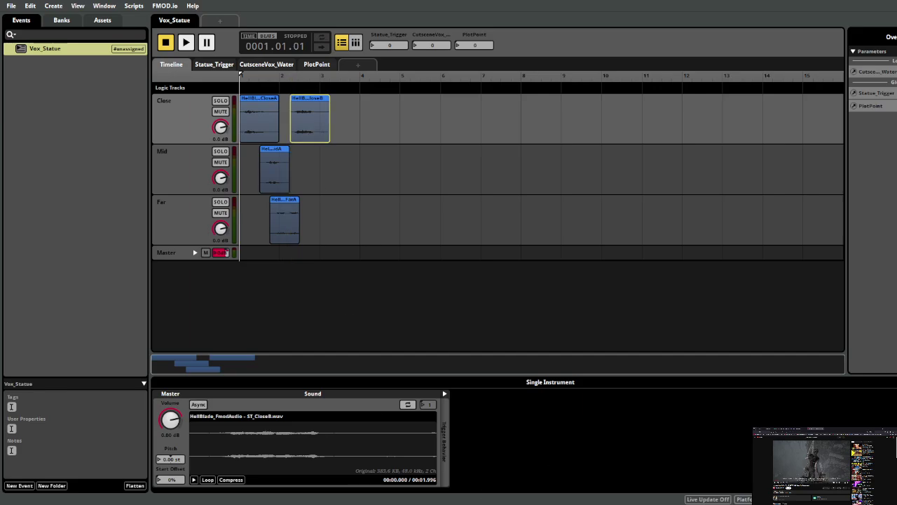
drag(896, 169, 327, 188)
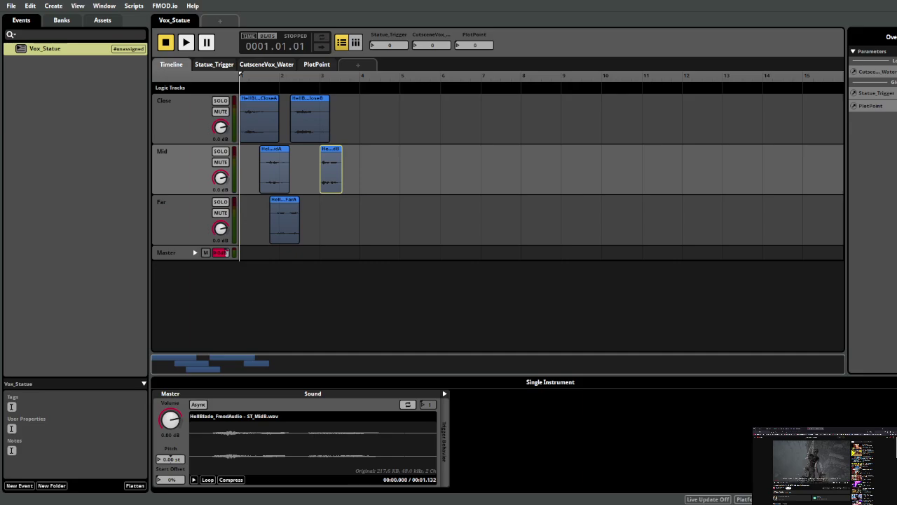
drag(896, 221, 368, 221)
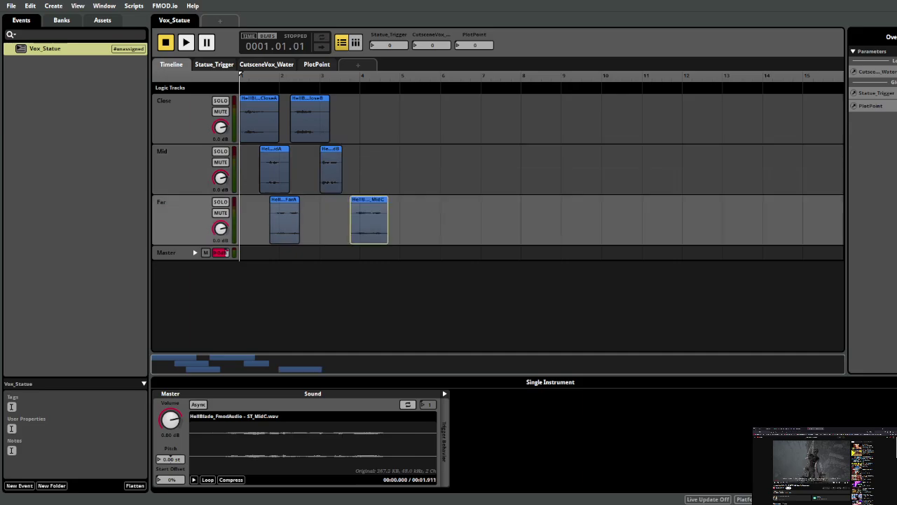
drag(331, 169, 376, 197)
drag(376, 236, 329, 166)
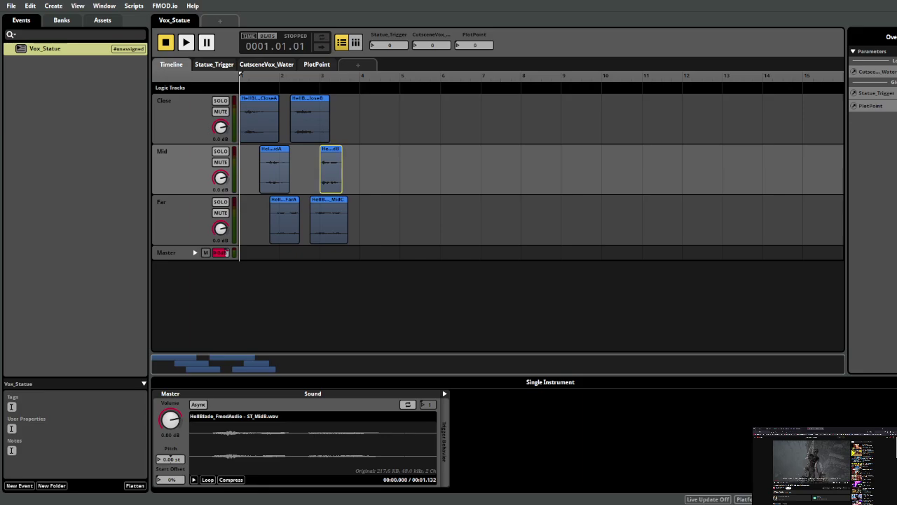
drag(896, 133, 353, 136)
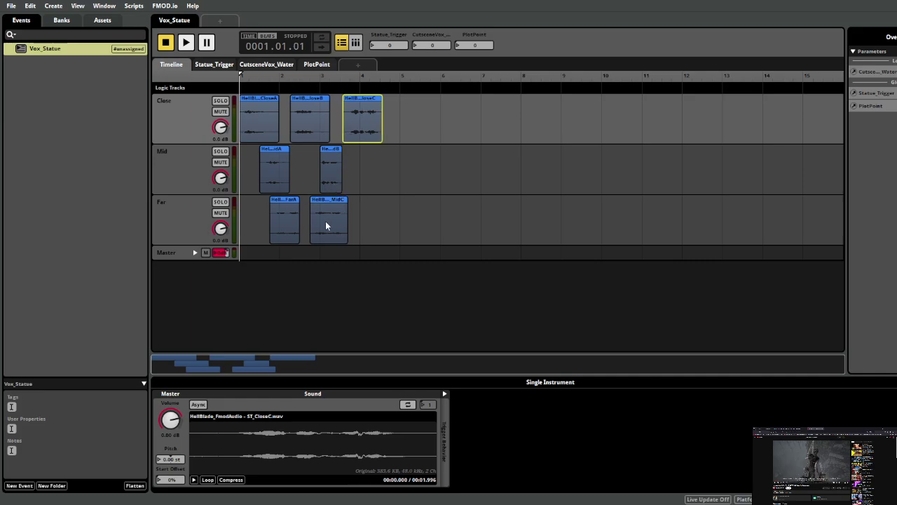
- Move ST_MidB.wav a quarter bar later, add ST_FarC.wav on Mid and a second ST_MidC.wav on Far after bar 4, and audition the result
drag(327, 187, 347, 171)
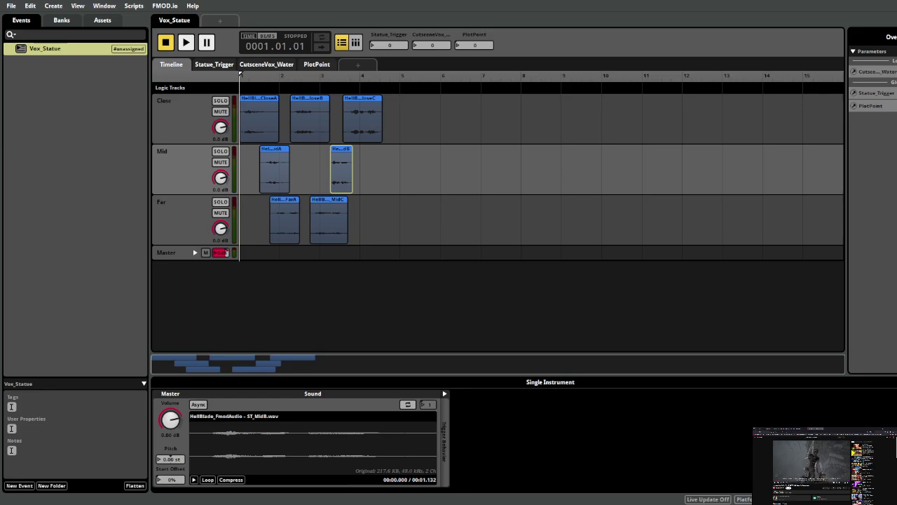
drag(426, 181, 375, 181)
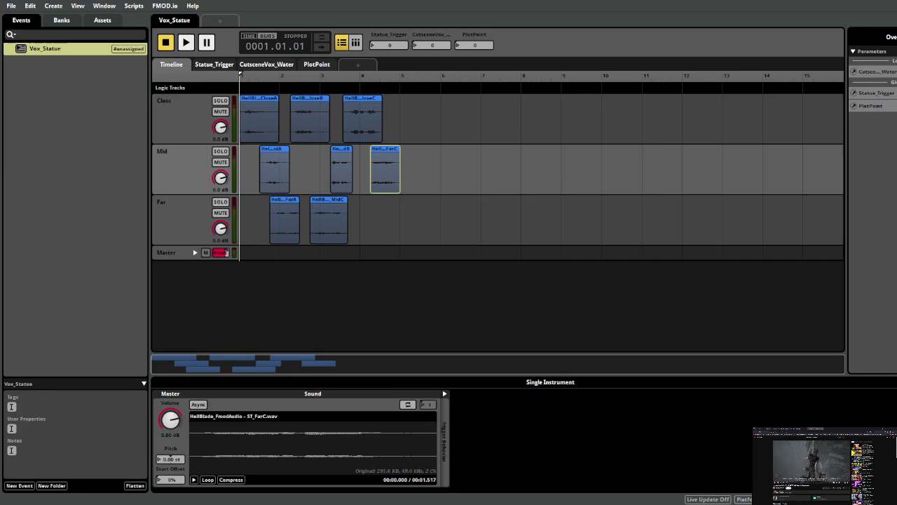
drag(427, 219, 409, 219)
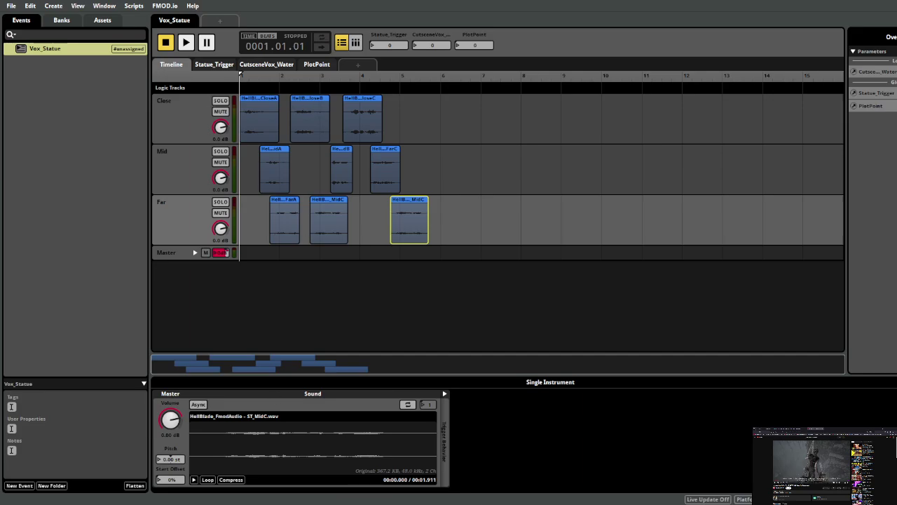
key(space)
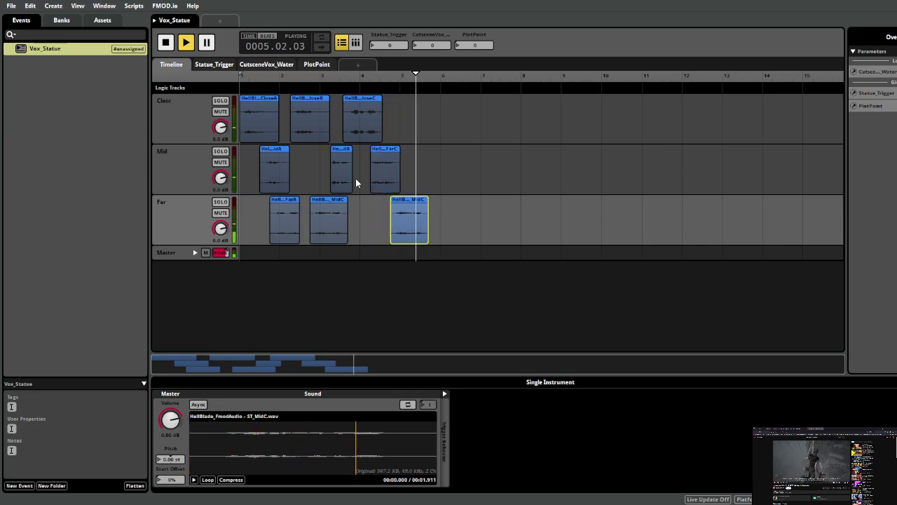
key(space)
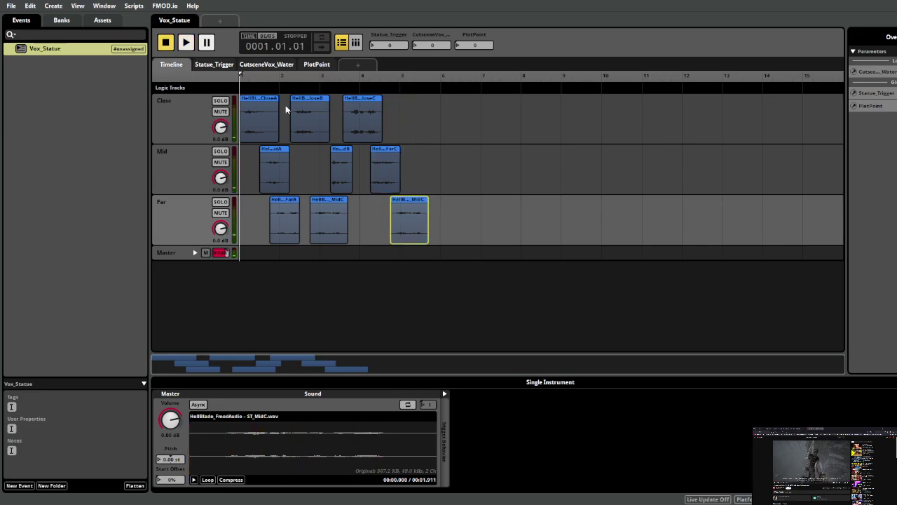
- Shift every clip except ST_CloseA about a quarter bar later together and play the event
click(274, 176)
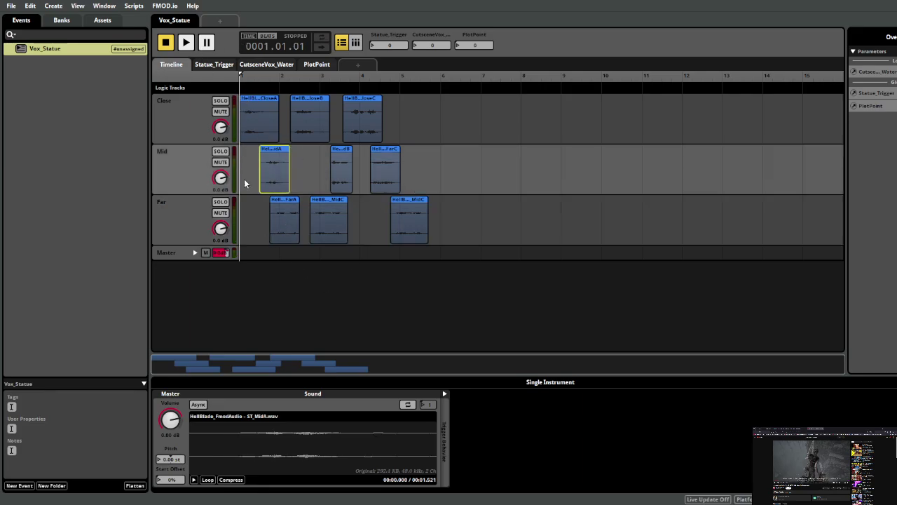
drag(257, 161, 438, 244)
drag(448, 119, 290, 236)
click(286, 183)
drag(274, 176, 275, 178)
key(space)
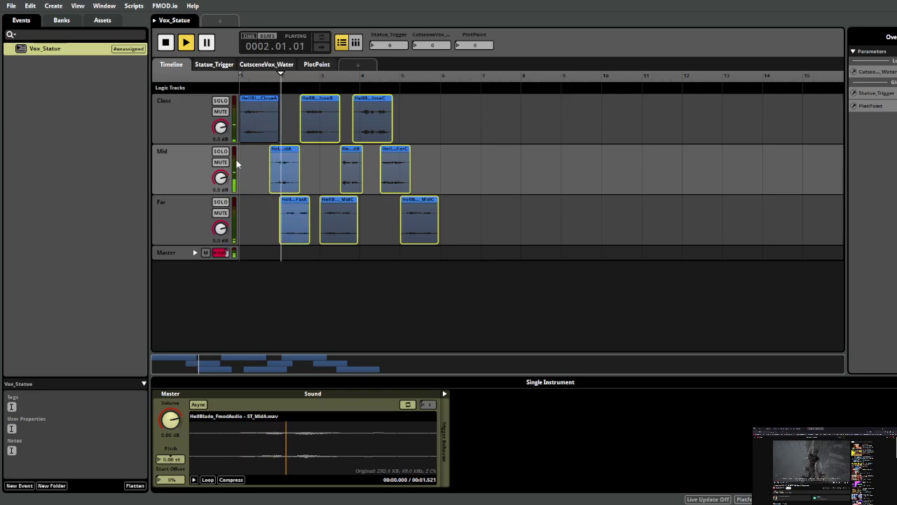
- Replay the Vox_Statue timeline from its start to check the clip spacing
click(260, 169)
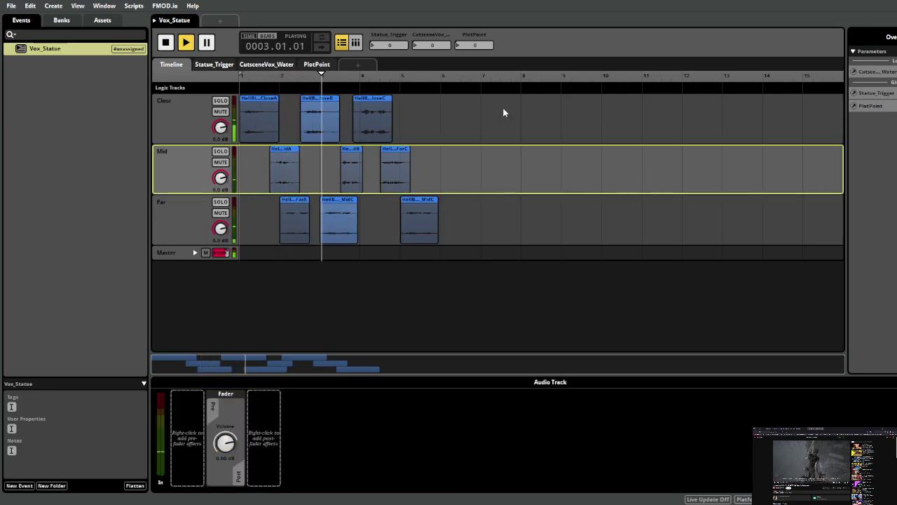
click(545, 112)
key(space)
click(244, 88)
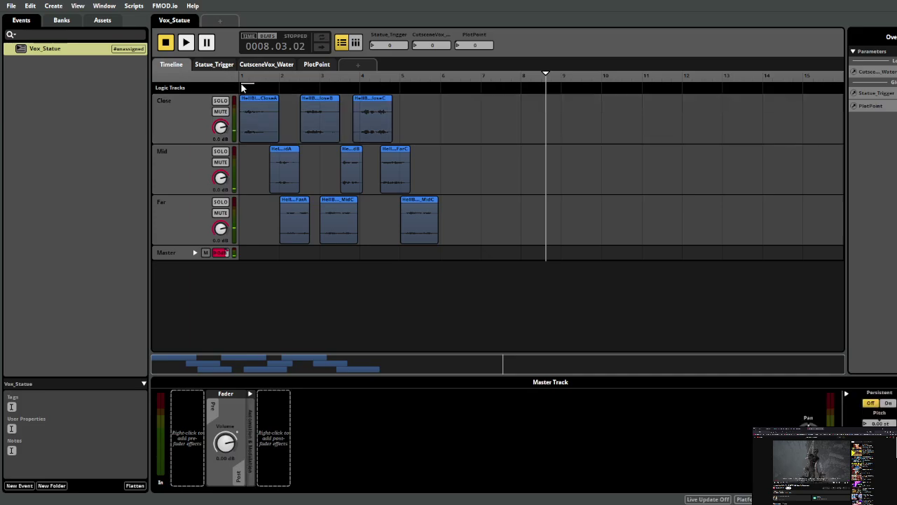
click(240, 75)
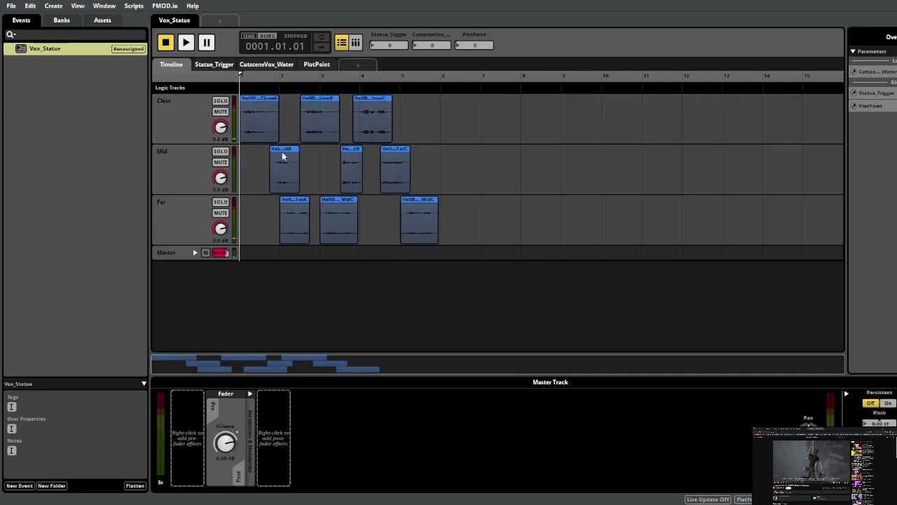
key(space)
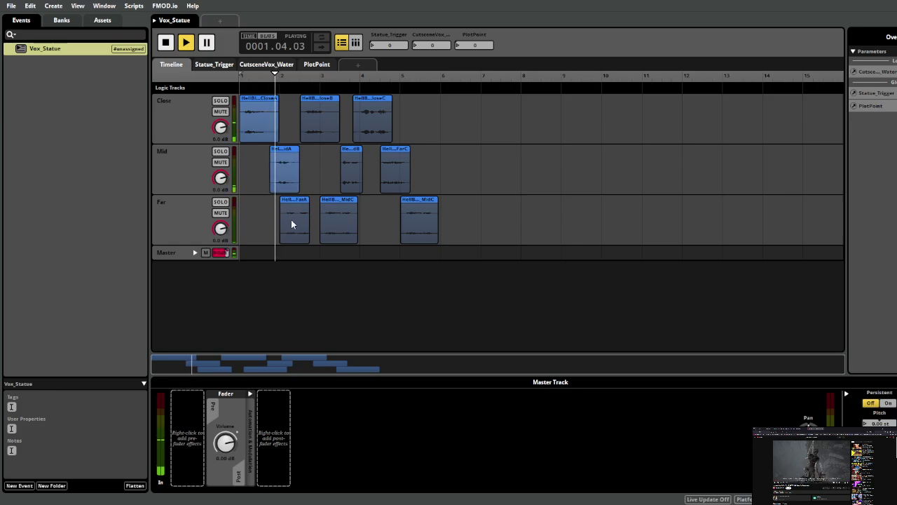
- Nudge ST_FarA slightly later and ST_MidA slightly earlier on their tracks, checking the timing by playback
mouse_move(291, 219)
mouse_down()
mouse_move(305, 211)
mouse_move(290, 210)
mouse_up()
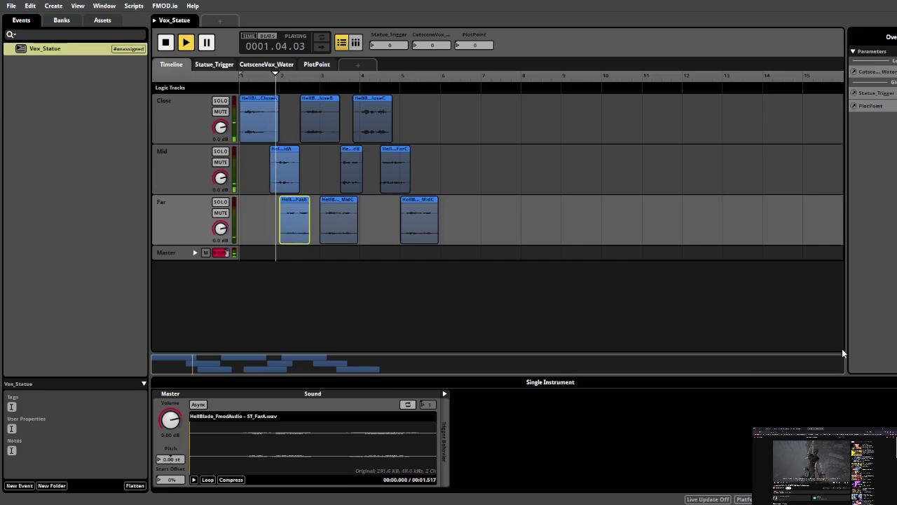
drag(843, 362, 485, 328)
key(space)
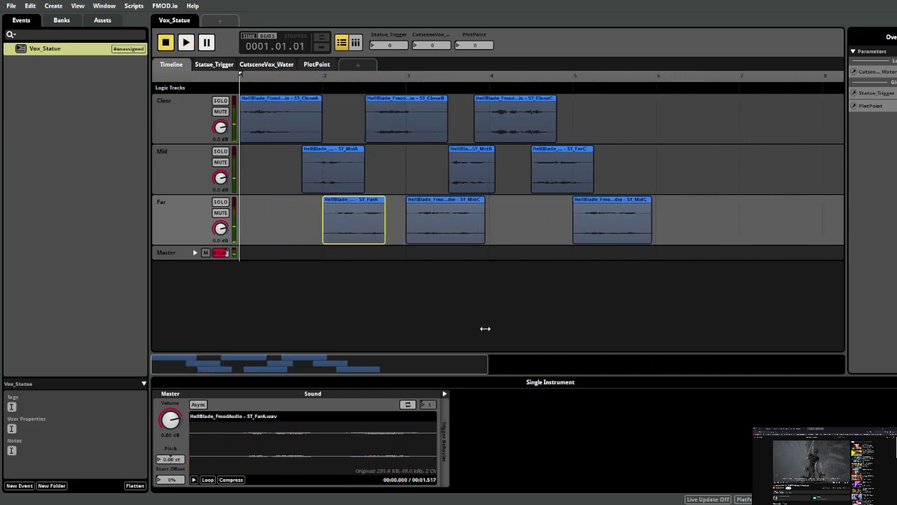
drag(349, 219, 353, 218)
key(space)
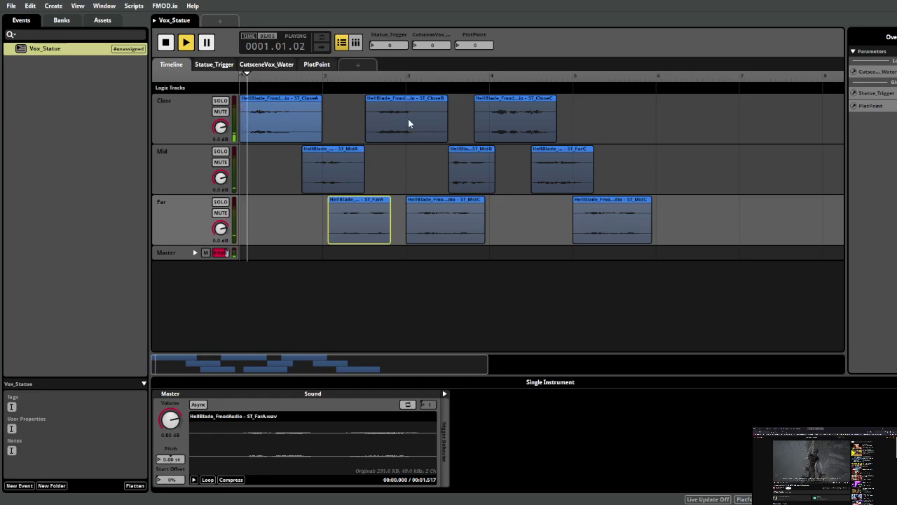
drag(326, 167, 309, 177)
key(space)
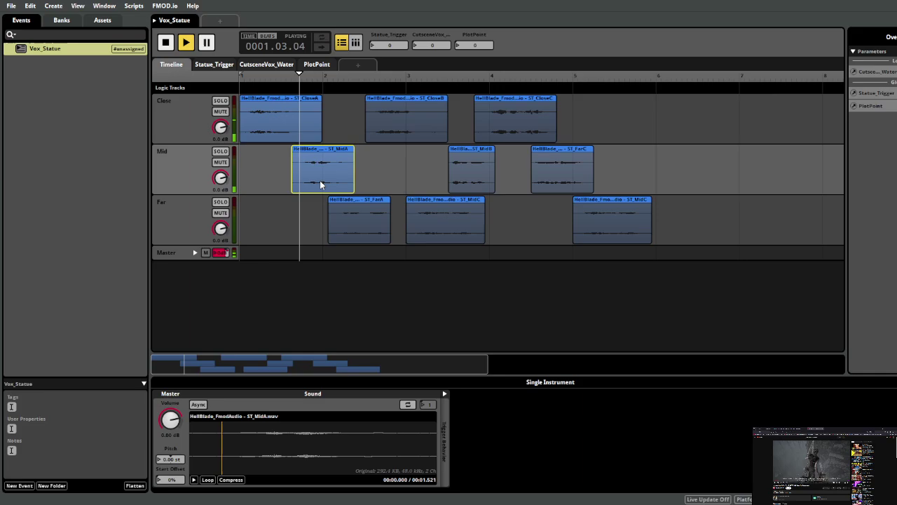
- Move ST_CloseB on Close and the first ST_MidC on Far slightly later, checking the timing by playback
click(394, 130)
drag(395, 126, 400, 125)
key(space)
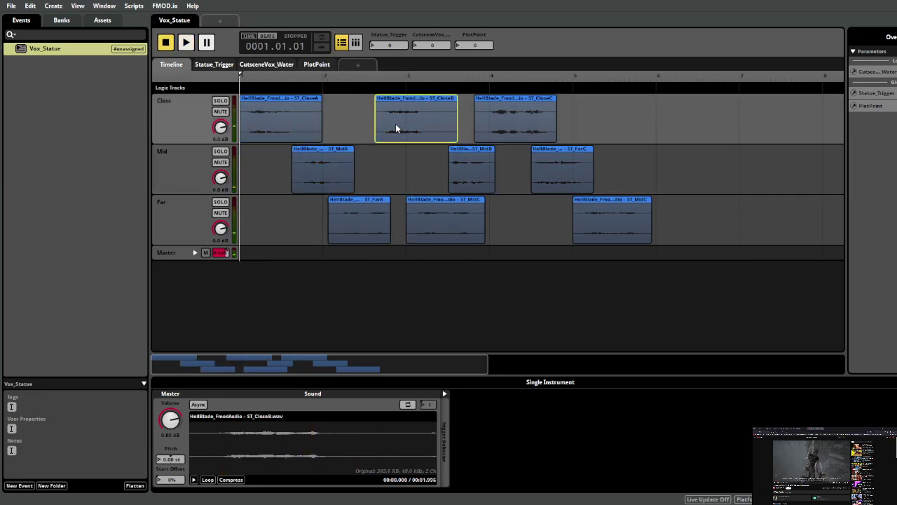
key(space)
drag(459, 225, 467, 220)
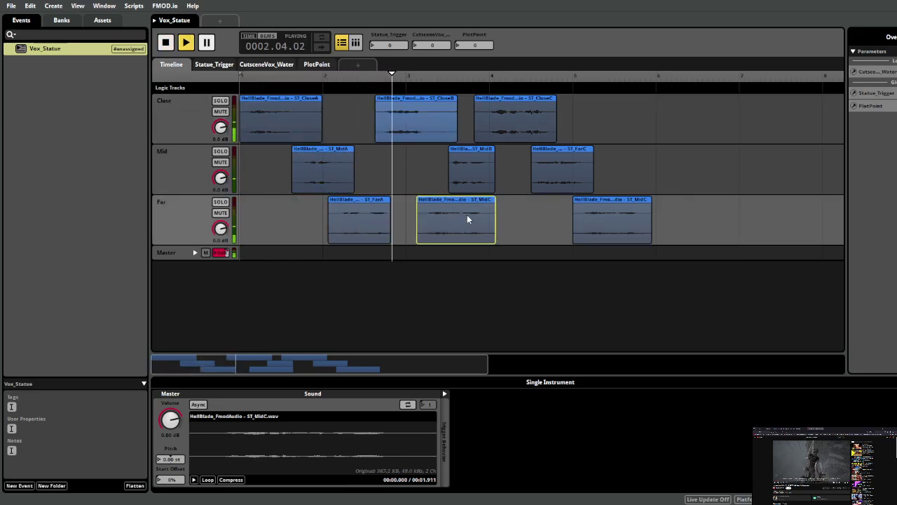
- Move ST_MidB slightly later on Mid and ST_CloseC to just after bar 4 on Close, and audition the timing
click(459, 180)
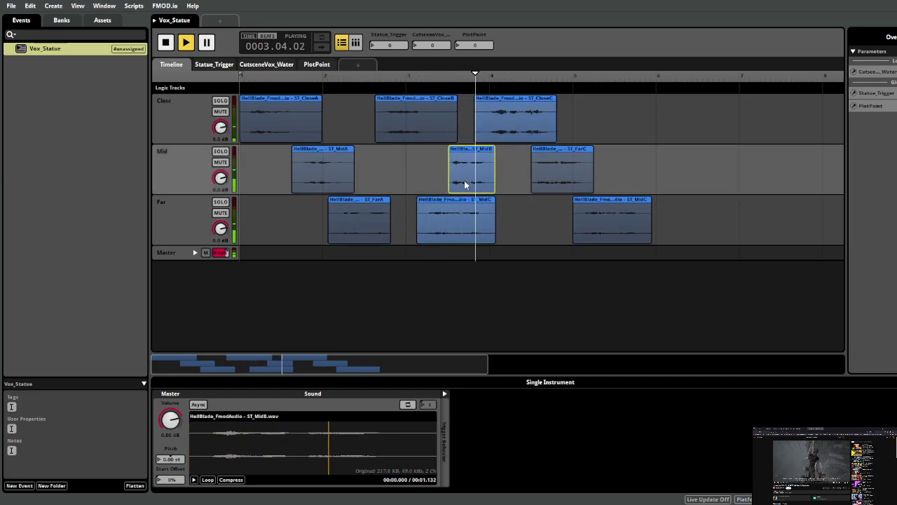
key(space)
drag(463, 180, 474, 186)
drag(504, 142, 532, 123)
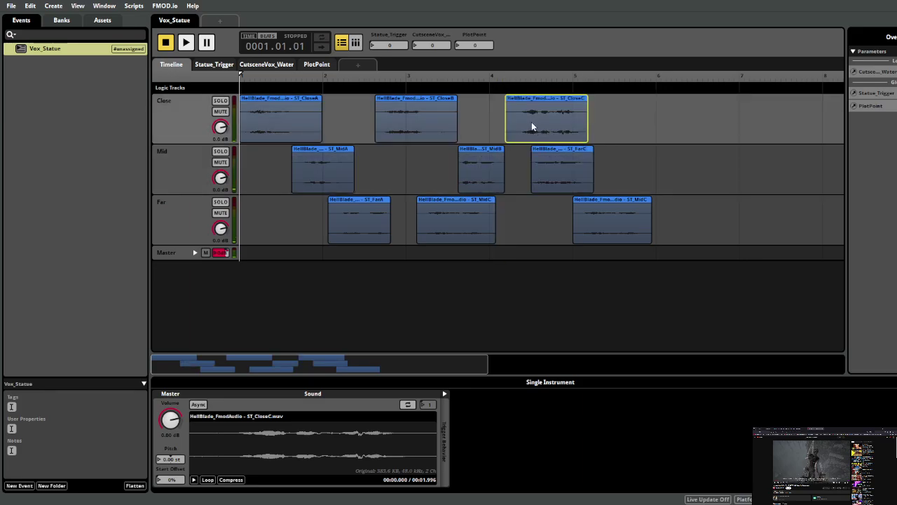
key(space)
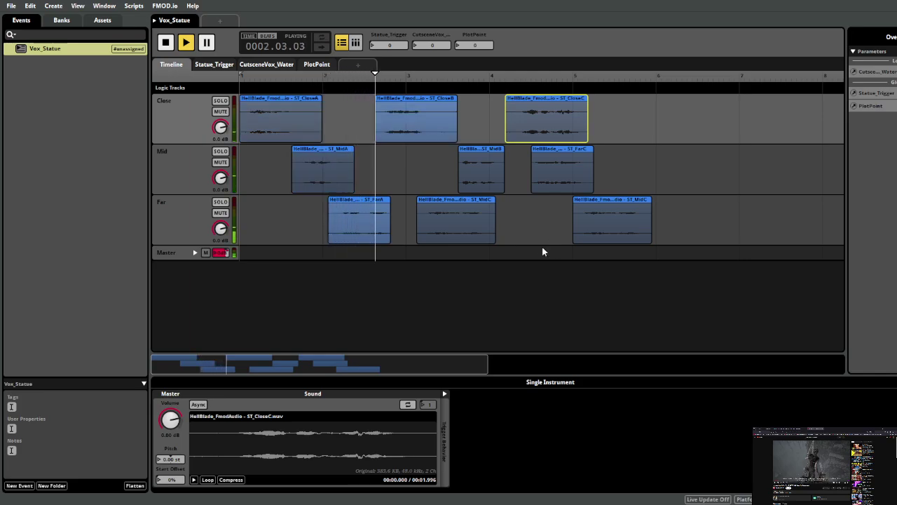
key(space)
- Try ST_MidB earlier, just after bar 3, with the first ST_MidC midway through that bar, and play from just before ST_FarA's end
drag(475, 187, 433, 166)
drag(435, 200, 485, 225)
click(381, 77)
key(space)
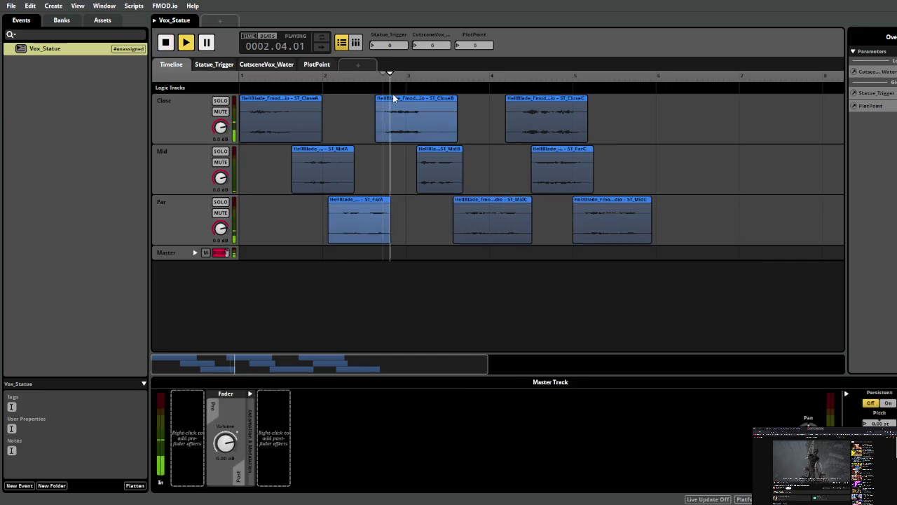
key(space)
- Move the first ST_MidC back to just after bar 3 on Far and ST_MidB back to start at ST_CloseB's end
click(454, 169)
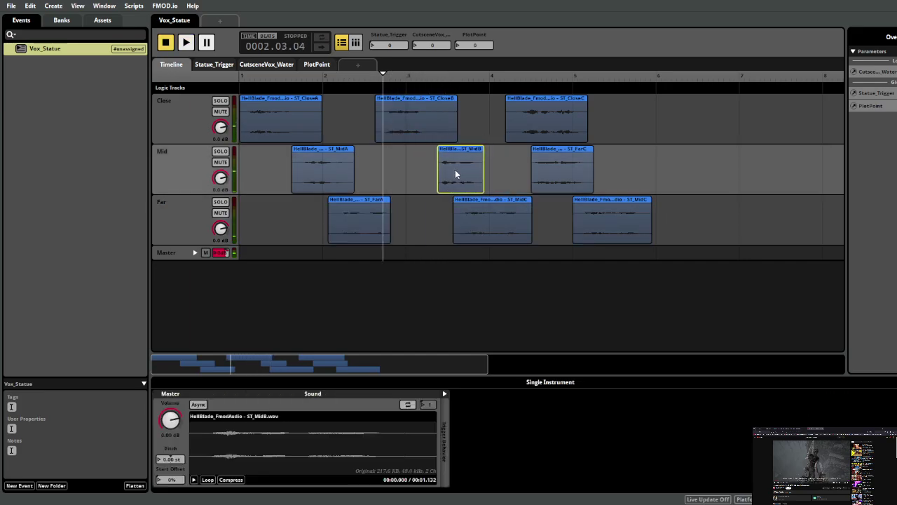
drag(455, 169, 463, 170)
click(464, 224)
drag(471, 231, 446, 239)
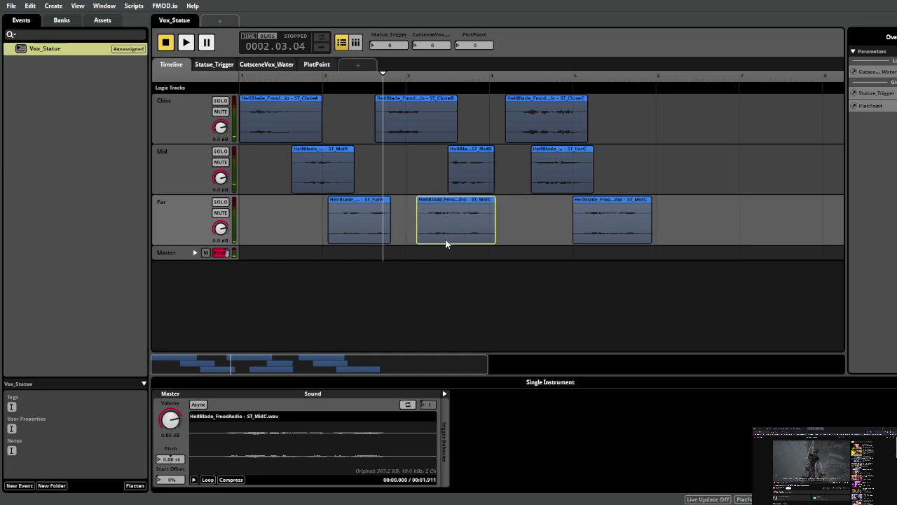
drag(462, 176, 479, 169)
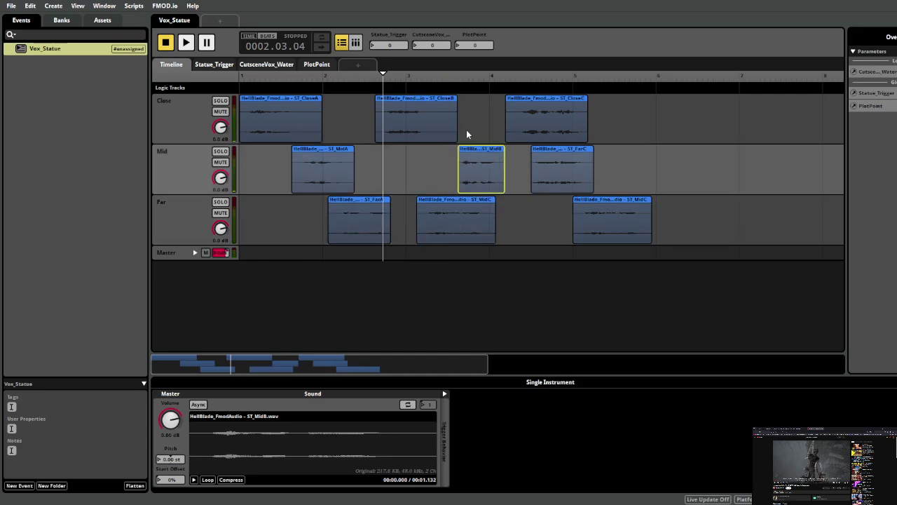
- Try the first ST_MidC on Far starting just before bar 3, and audition it against ST_CloseB
key(space)
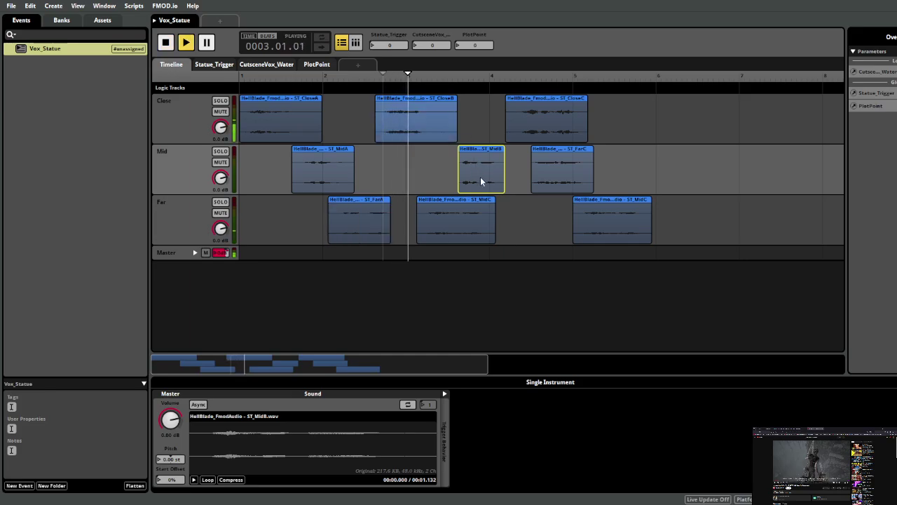
key(space)
drag(446, 238, 424, 232)
key(space)
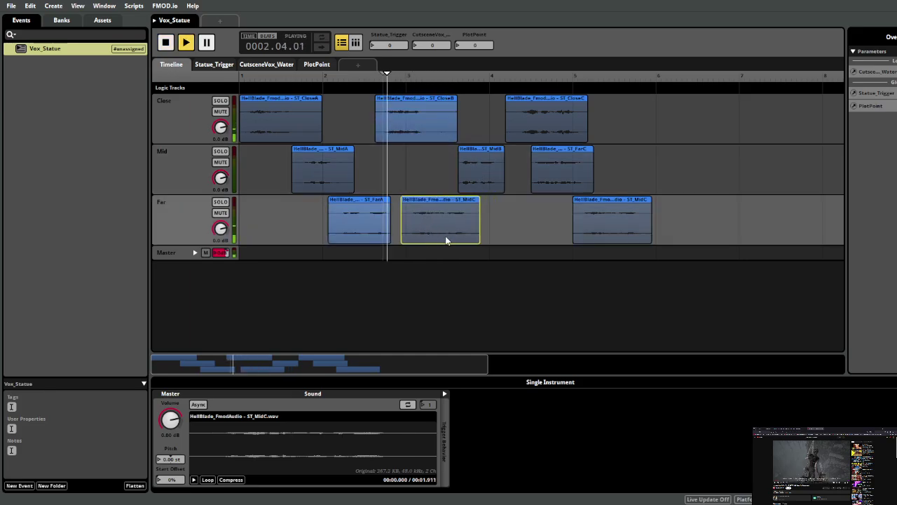
key(space)
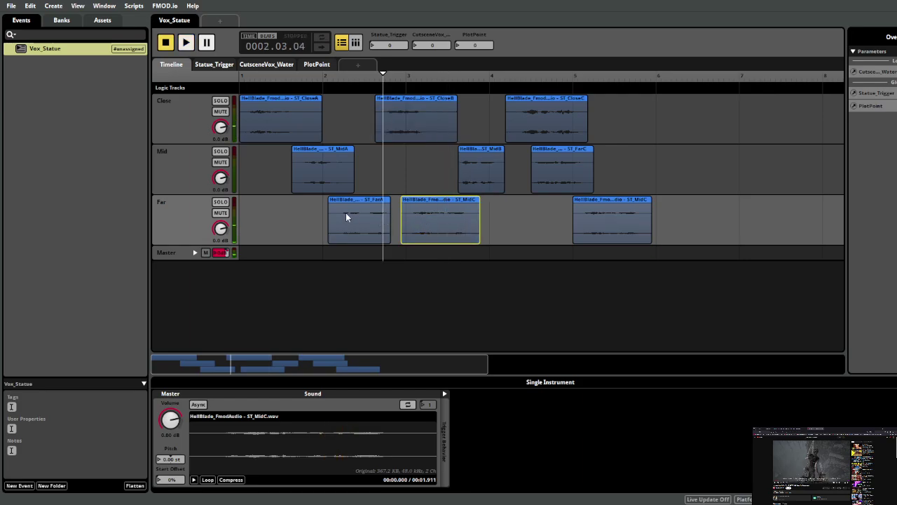
- Start ST_CloseB where ST_FarA ends and ST_MidB where ST_CloseB ends, placing the first ST_MidC slightly after bar 3 while auditioning
click(328, 77)
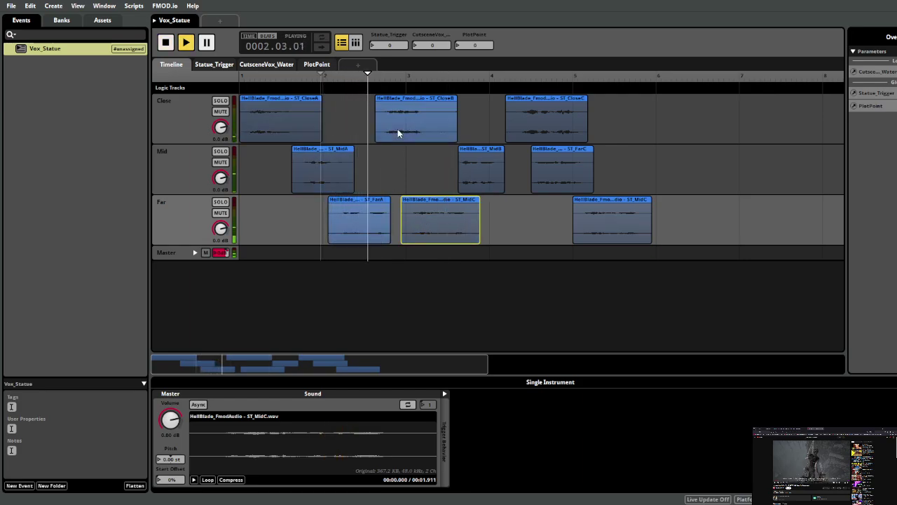
drag(397, 129, 402, 129)
drag(428, 223, 436, 223)
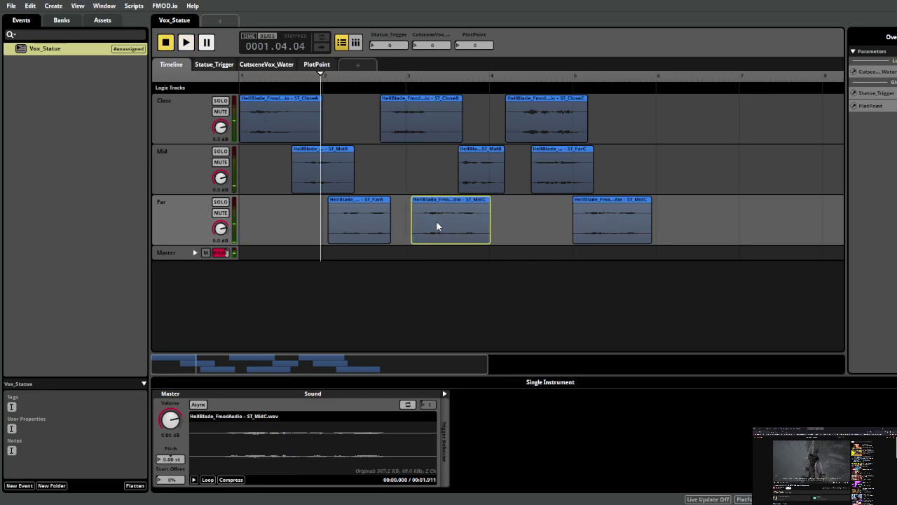
drag(404, 128, 416, 127)
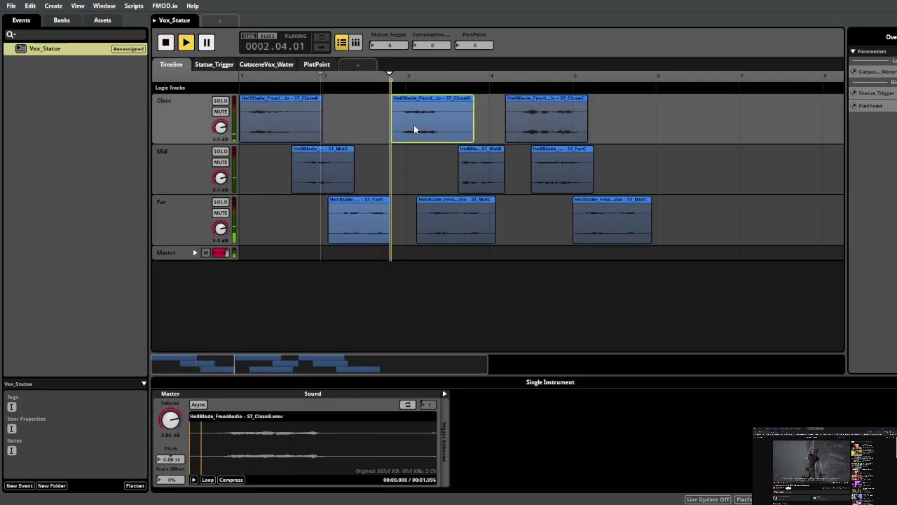
drag(476, 184, 493, 197)
drag(458, 224, 463, 225)
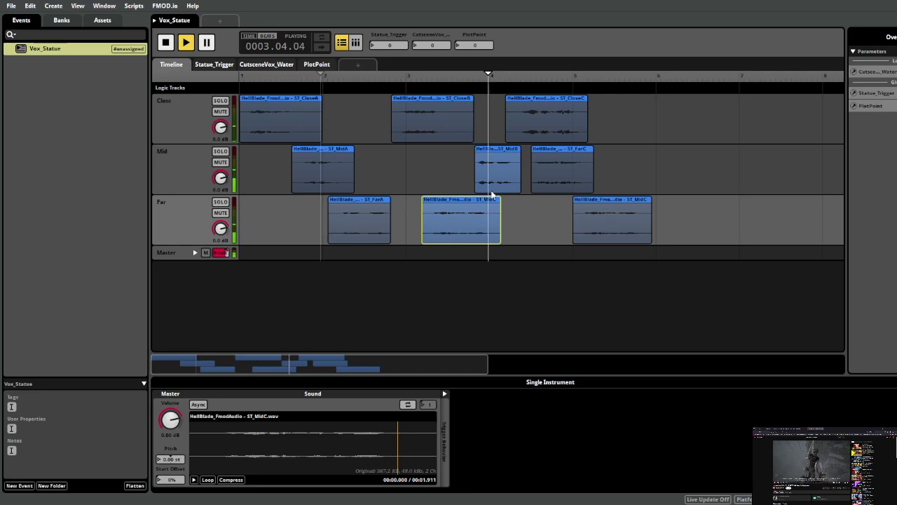
key(space)
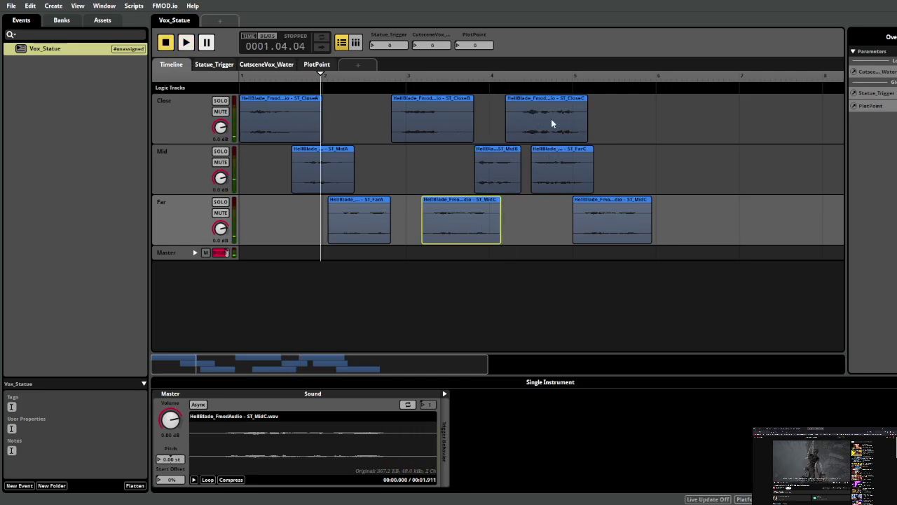
- Move ST_CloseC to bar 4 on Close, ST_FarC just past bar 5 and ST_MidB midway through bar 4 on Mid, and play that section
mouse_move(551, 123)
mouse_down()
mouse_move(521, 128)
mouse_move(536, 124)
mouse_up()
drag(567, 168, 620, 169)
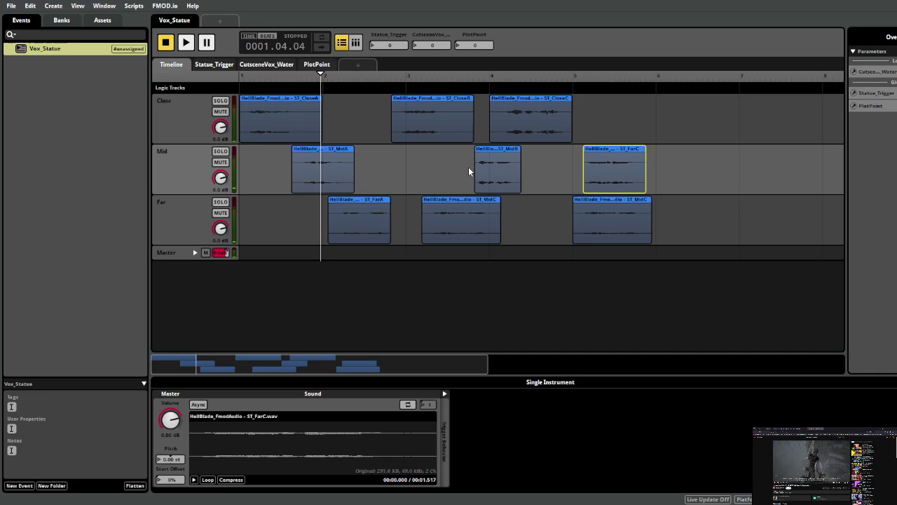
drag(493, 172, 545, 174)
click(466, 75)
key(space)
- Shorten the end of ST_CloseB on Close and move ST_CloseC earlier to follow it directly, auditioning from bar 3
mouse_move(517, 118)
mouse_down()
mouse_move(498, 153)
mouse_move(493, 114)
mouse_move(508, 110)
mouse_up()
key(space)
key(space)
key(space)
mouse_move(469, 132)
mouse_down()
mouse_move(457, 131)
mouse_move(480, 136)
mouse_up()
click(410, 76)
key(space)
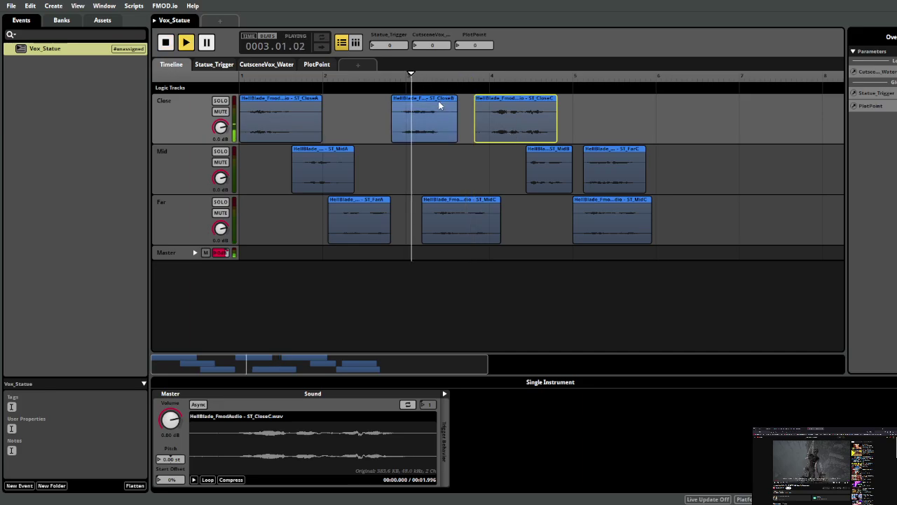
drag(480, 133, 462, 138)
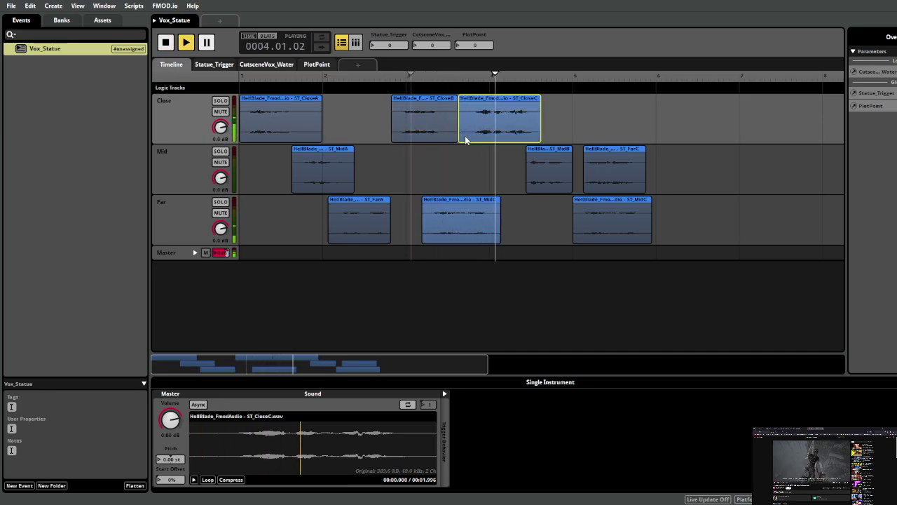
- Trim the start of ST_CloseC on Close to leave a short gap after ST_CloseB, and audition from bar 3
key(space)
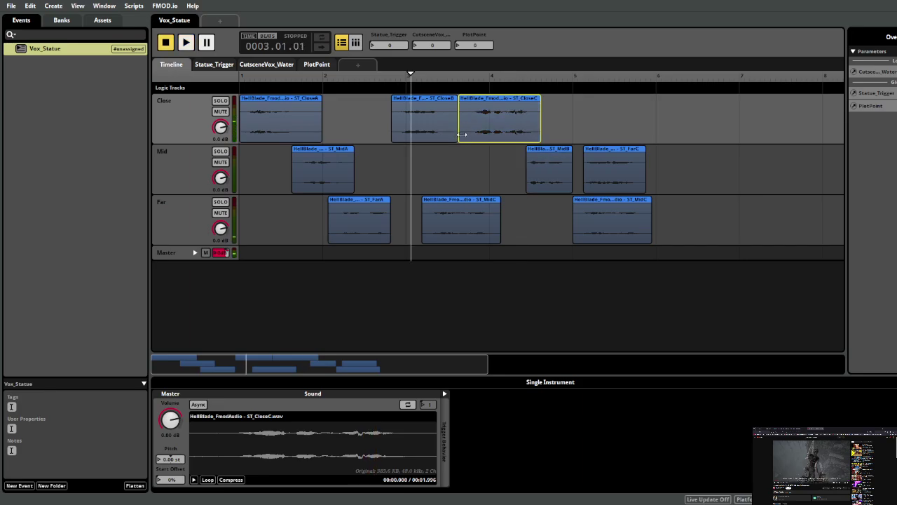
drag(462, 134, 468, 135)
key(space)
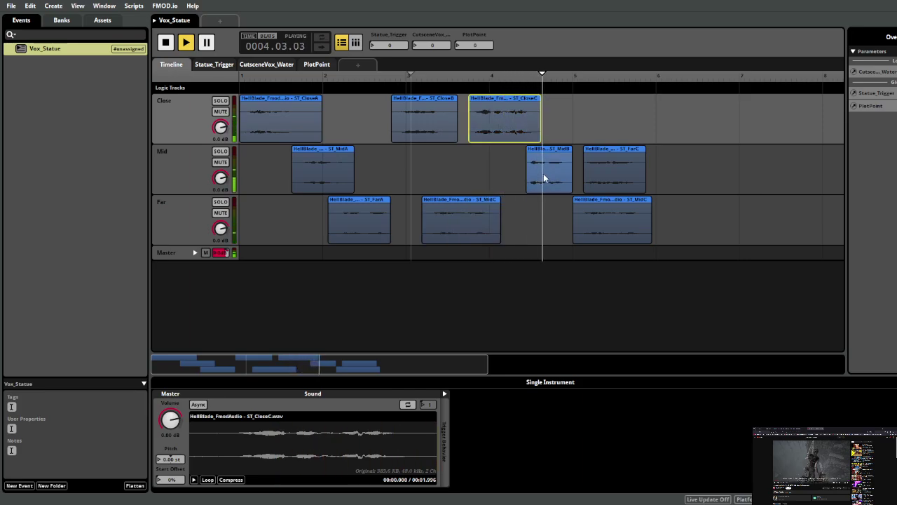
key(space)
- Move ST_MidB slightly later on Mid to start midway through bar 4, and audition from early in bar 4
drag(543, 173, 551, 176)
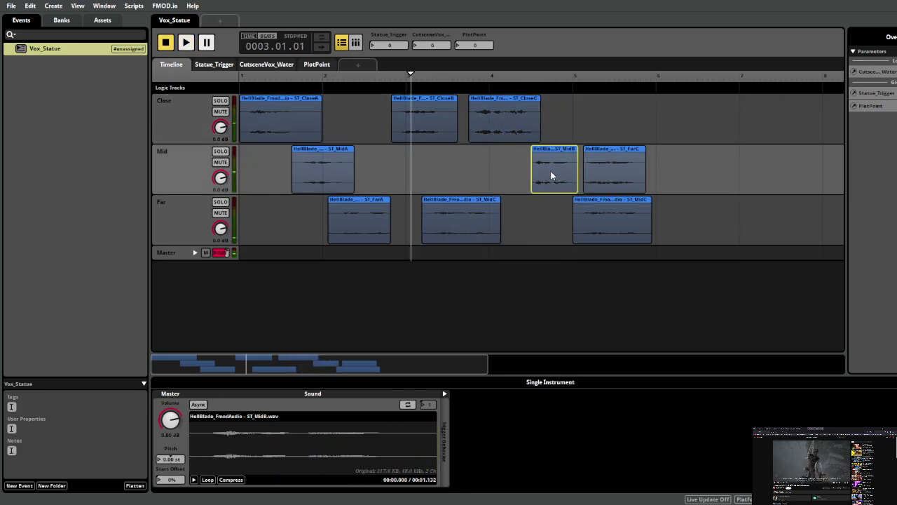
click(511, 78)
key(space)
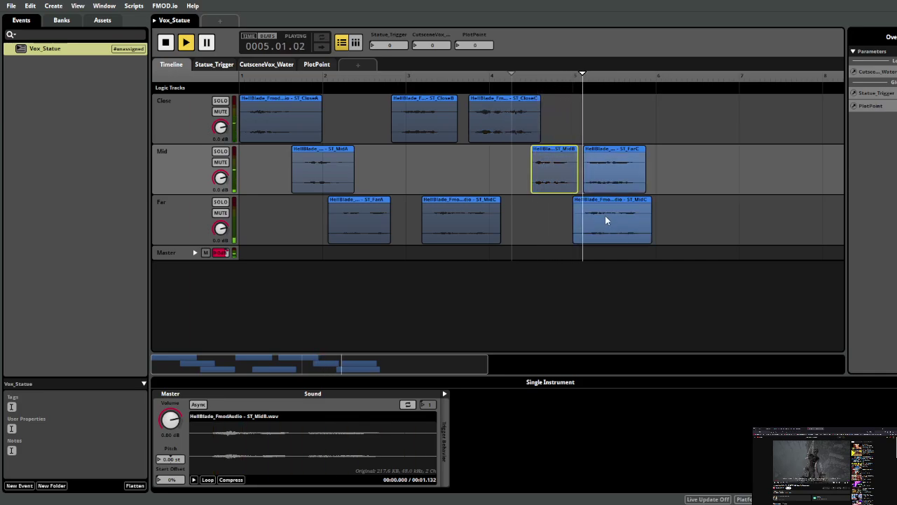
key(space)
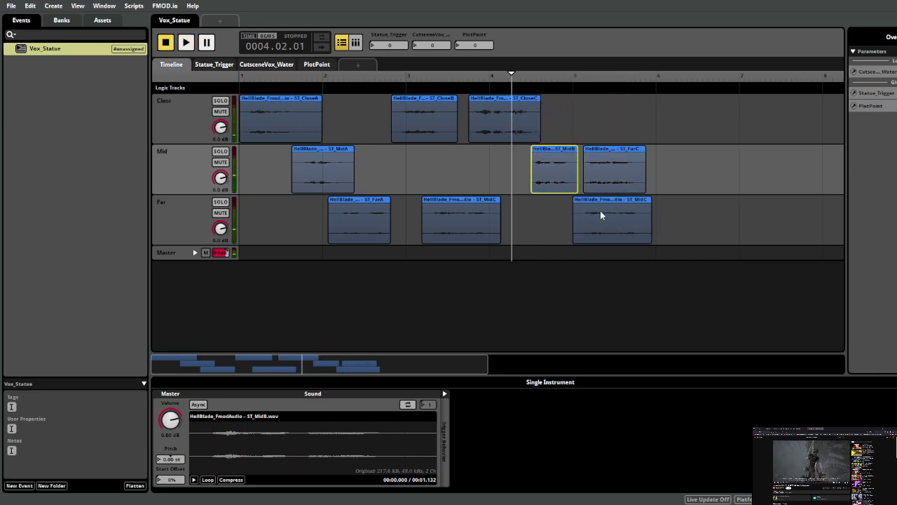
- Try the last ST_MidC on Far starting late in bar 4 and ST_FarC on Mid a quarter into bar 5, playing that section
drag(600, 215, 576, 224)
key(space)
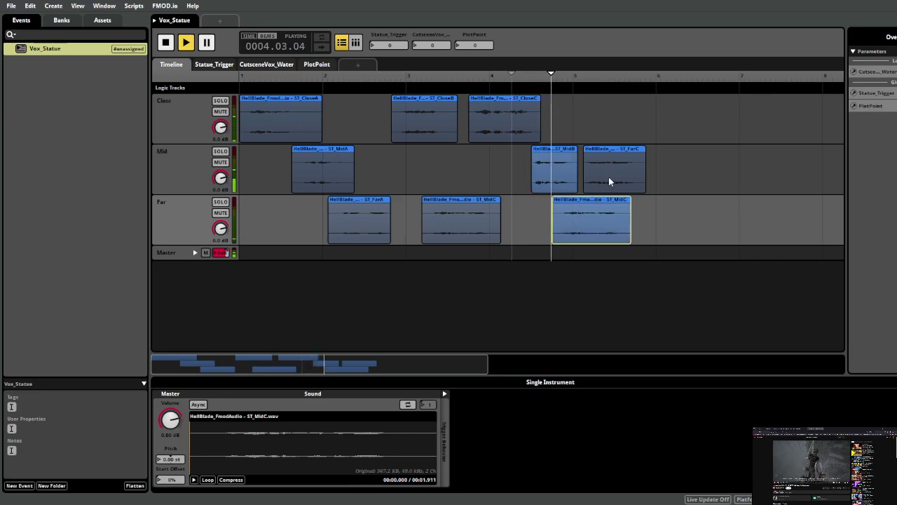
drag(599, 179, 612, 180)
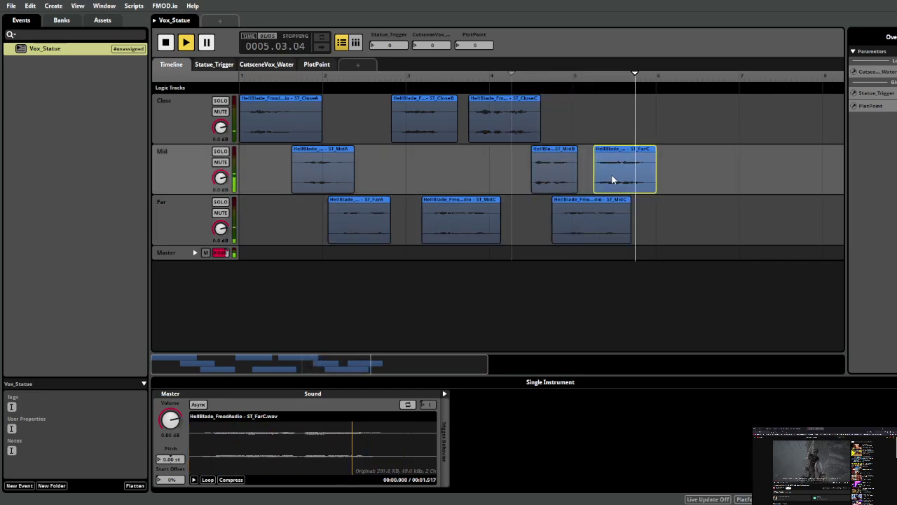
- Swap the tracks of ST_FarC and the last ST_MidC, starting ST_FarC late in bar 4 and ST_MidC a quarter into bar 5 while auditioning
drag(575, 218, 662, 219)
drag(607, 164, 565, 226)
drag(649, 231, 625, 150)
key(space)
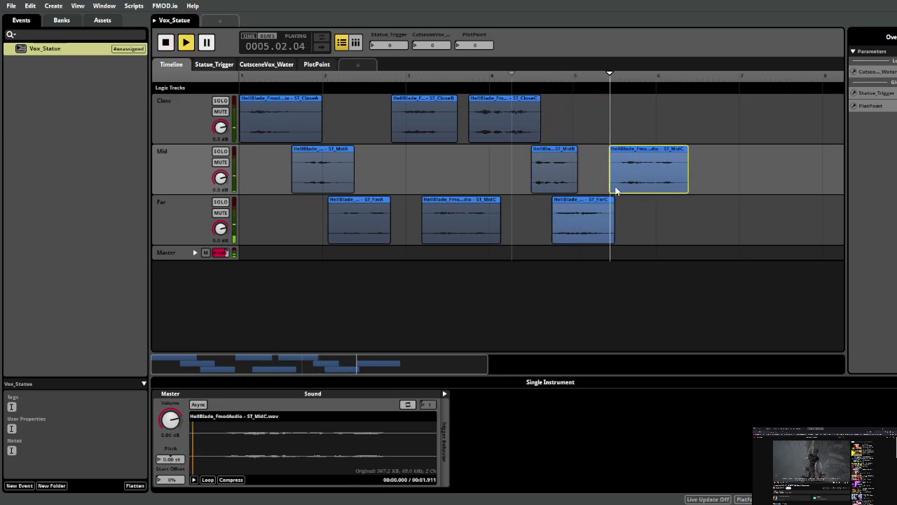
key(space)
key(space)
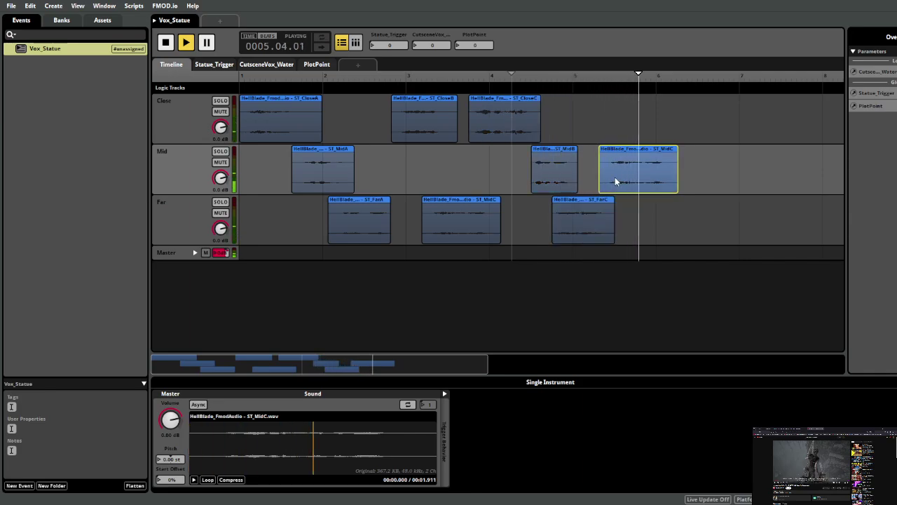
drag(619, 184, 614, 184)
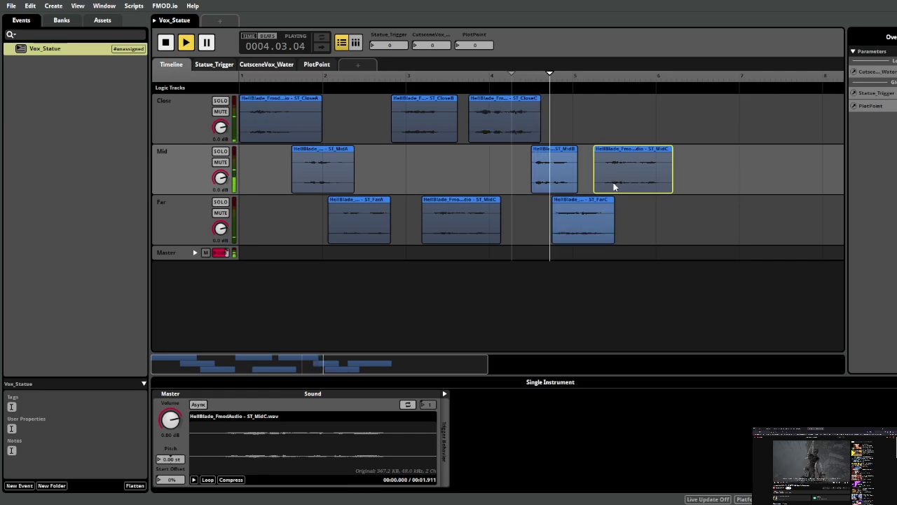
key(space)
- Play the timeline from the start and move ST_MidC on Mid from bar 5 to midway through bar 2, after ST_MidA
key(Home)
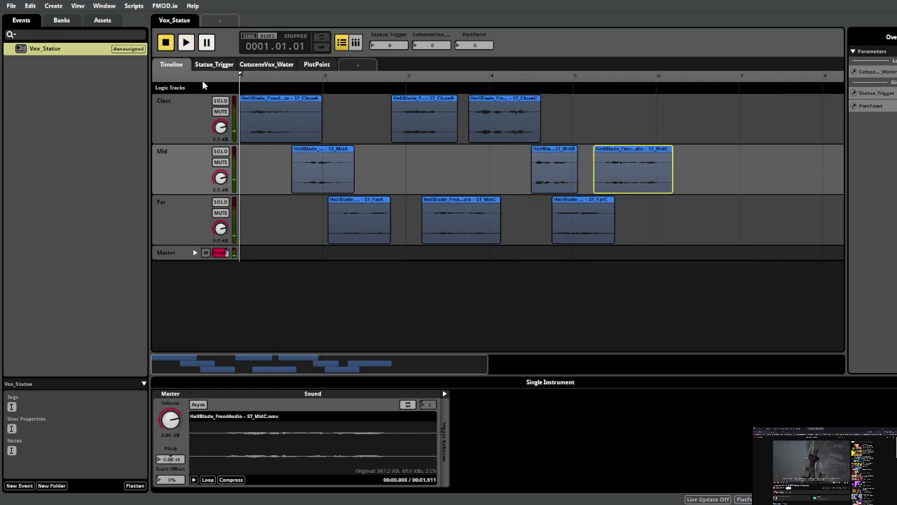
key(space)
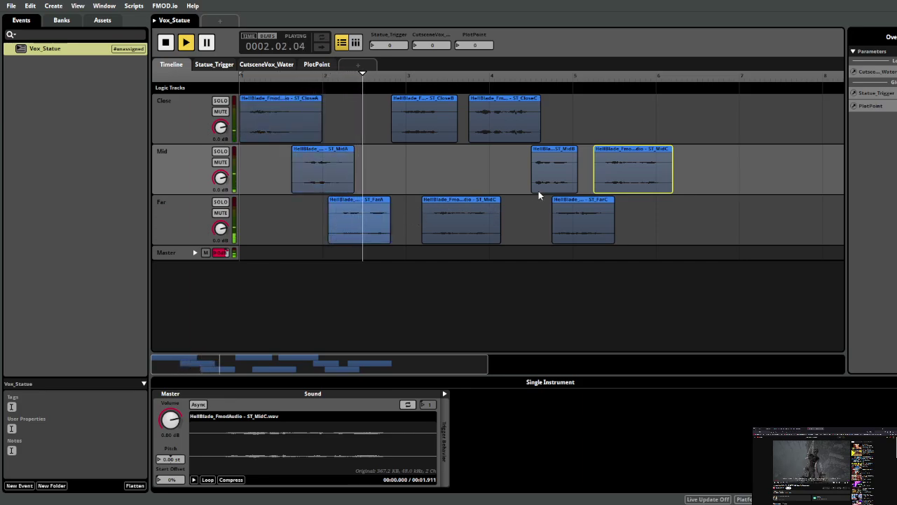
key(space)
drag(629, 180, 404, 180)
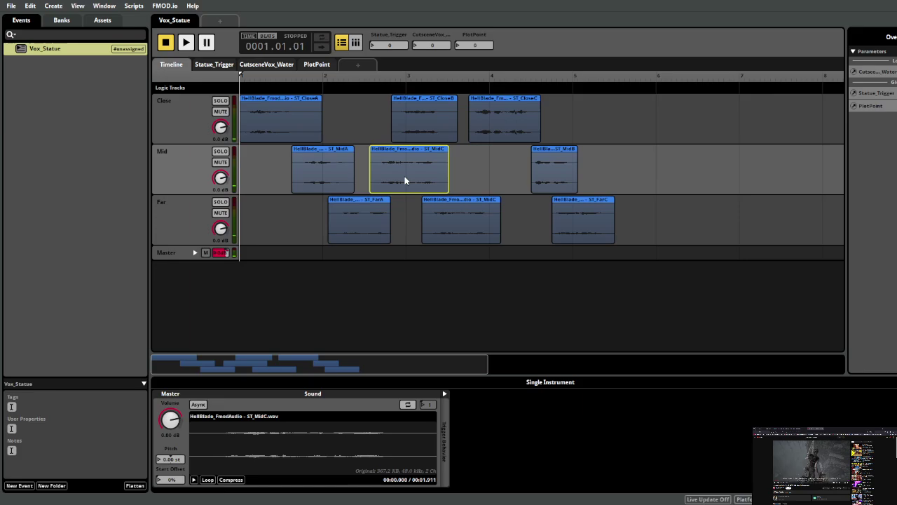
- Shift all clips from ST_CloseB onward together so that ST_CloseB starts shortly after bar 3, auditioning the overlap with ST_MidC
drag(612, 117, 458, 243)
drag(449, 126, 536, 128)
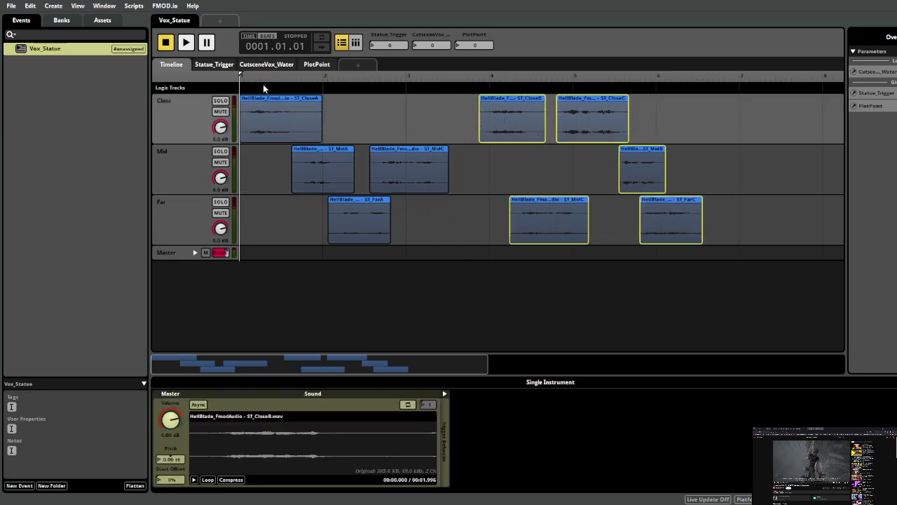
key(space)
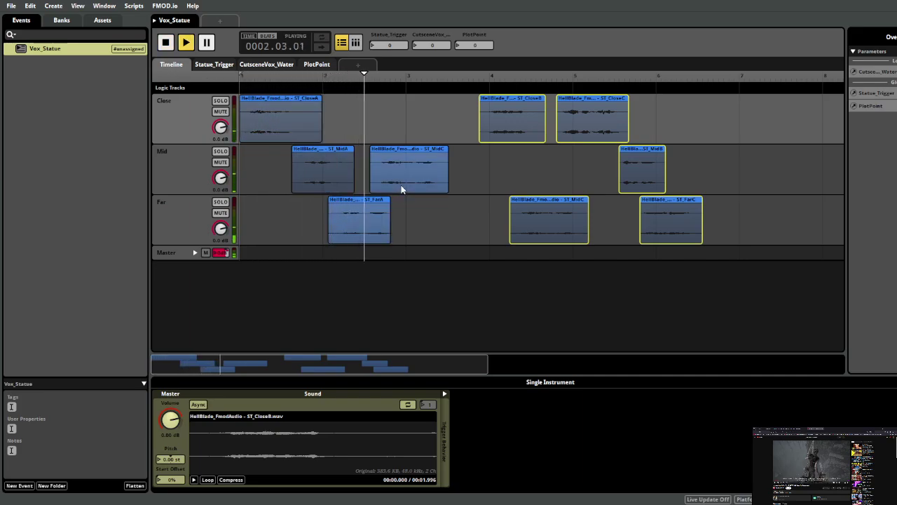
drag(526, 126, 488, 126)
click(401, 74)
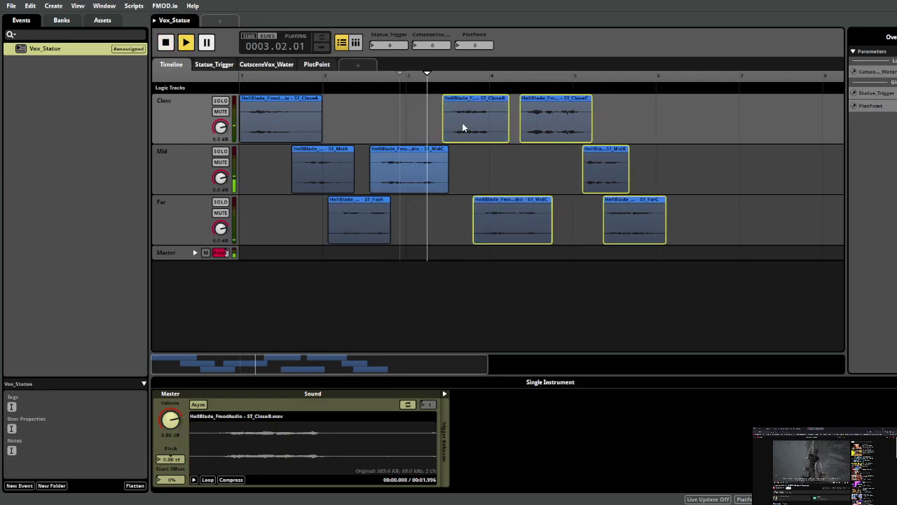
drag(470, 125, 451, 138)
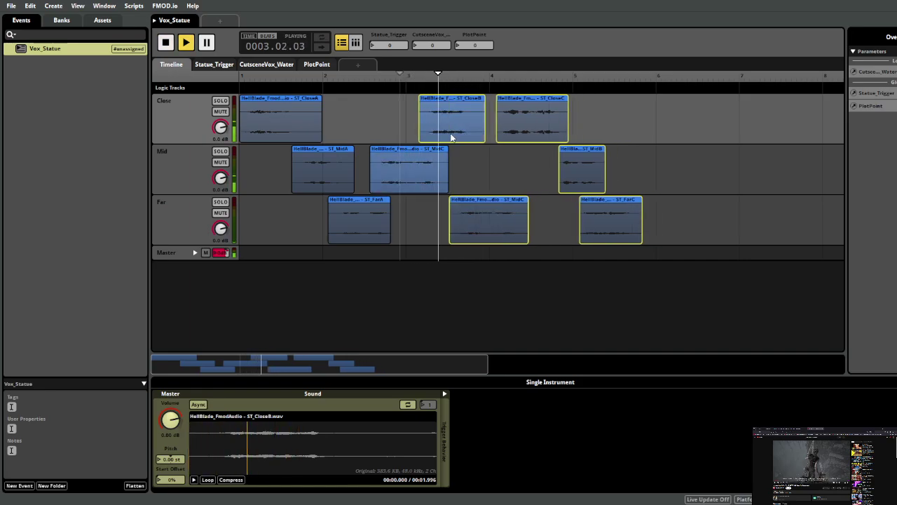
key(space)
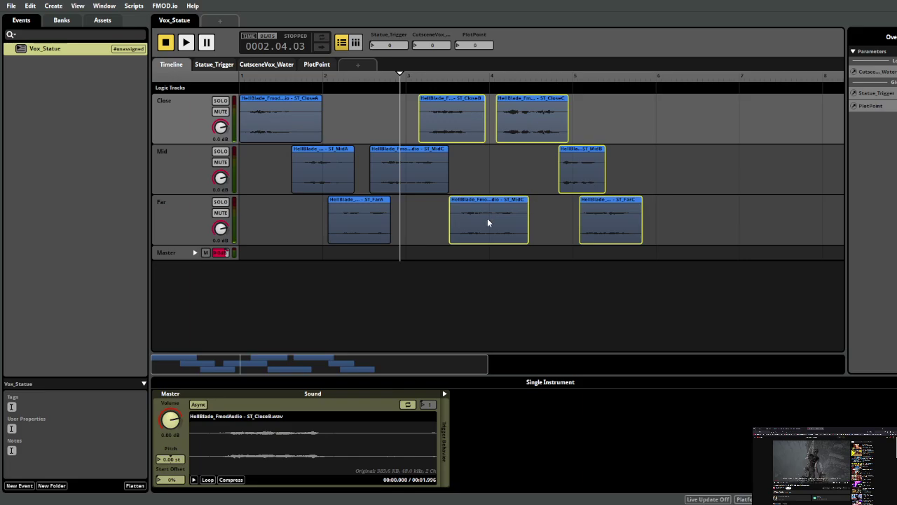
- Delete the duplicate ST_MidC clip from Far, keeping the one on Mid
click(551, 218)
click(516, 217)
key(Delete)
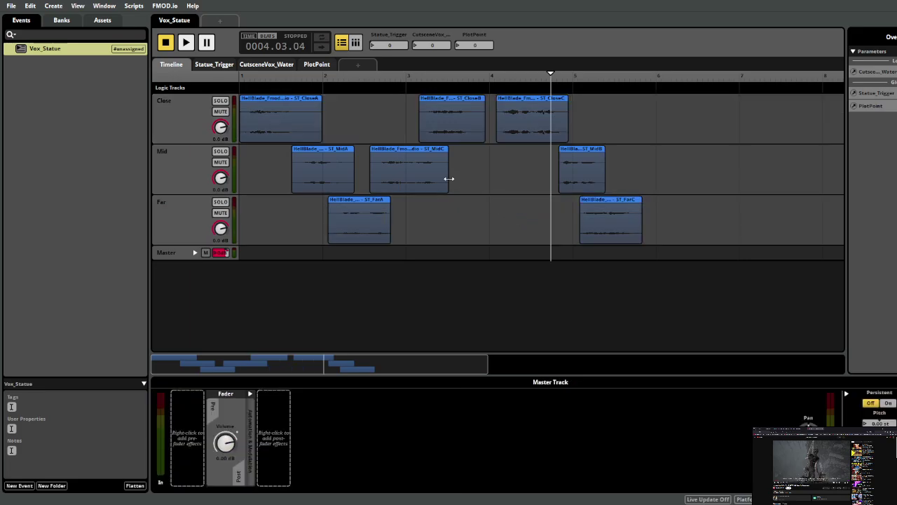
key(ctrl+z)
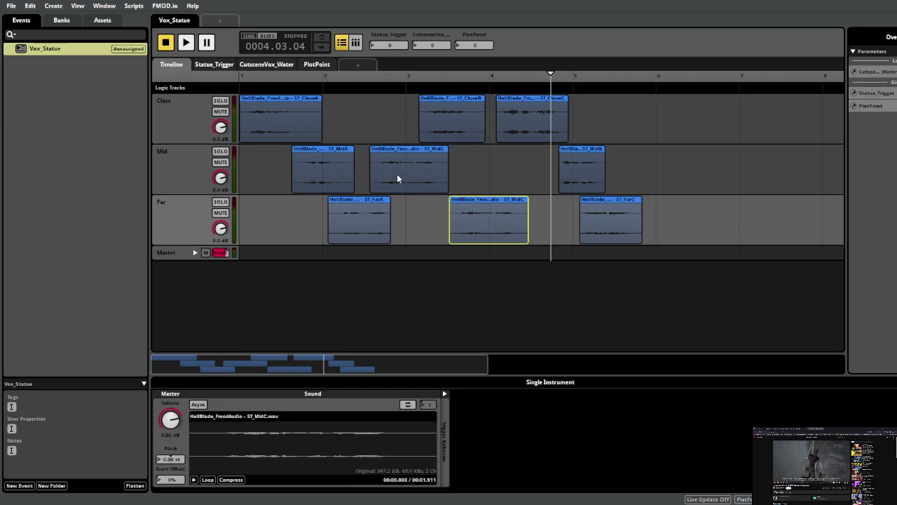
click(397, 177)
click(466, 212)
key(Delete)
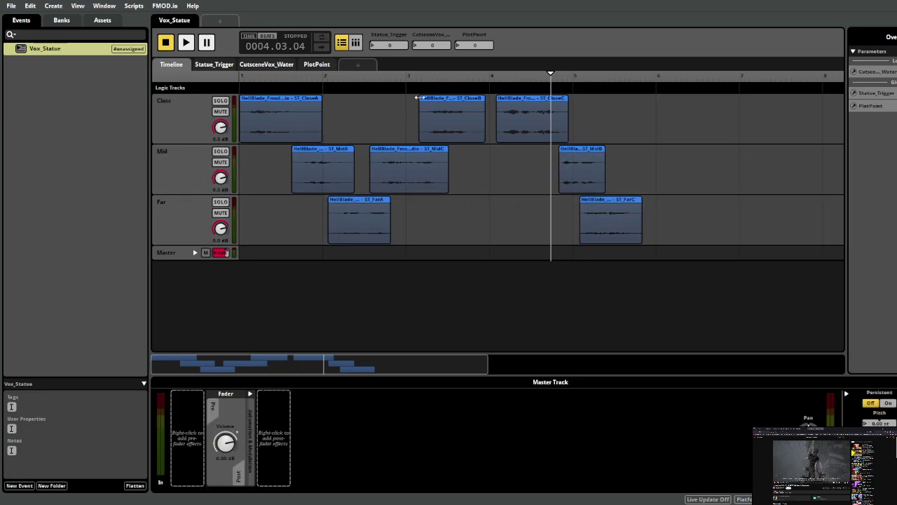
- Audition from late in bar 2, and try ST_CloseB on Far overlapping the start of ST_FarC
click(382, 92)
key(space)
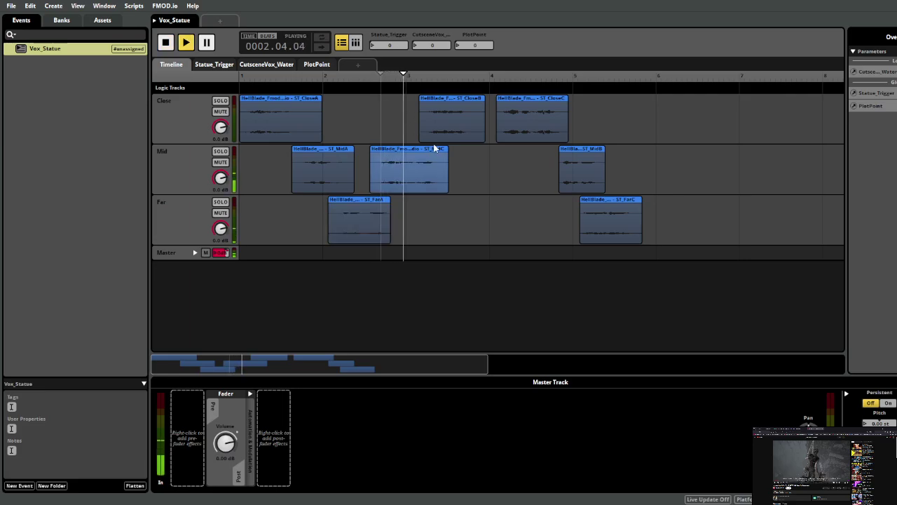
key(space)
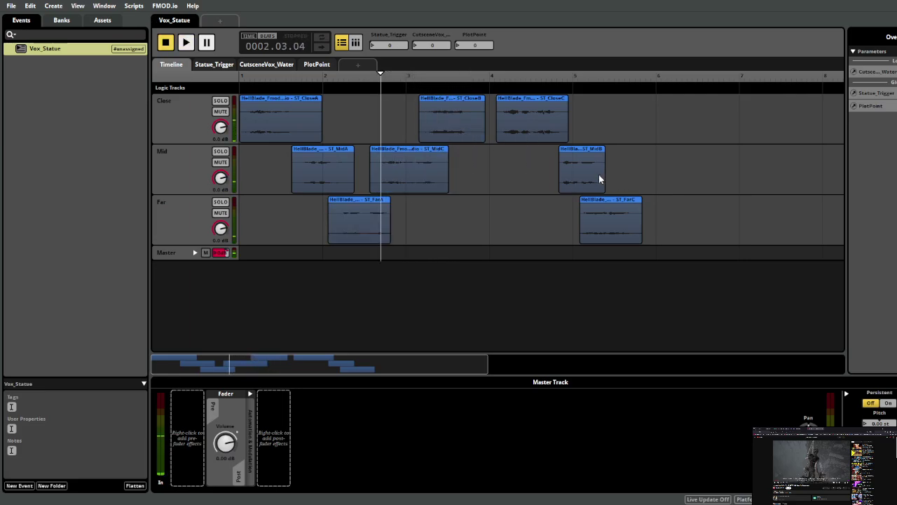
drag(466, 114, 567, 202)
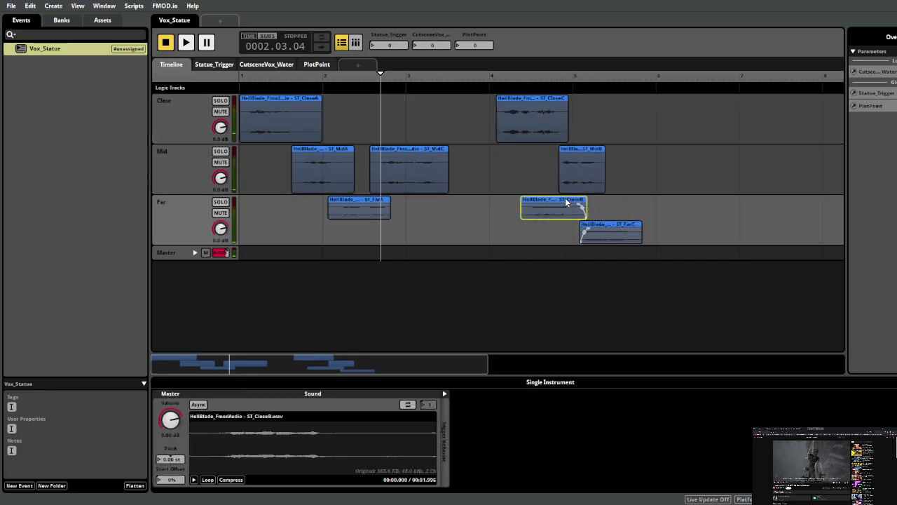
key(ctrl+z)
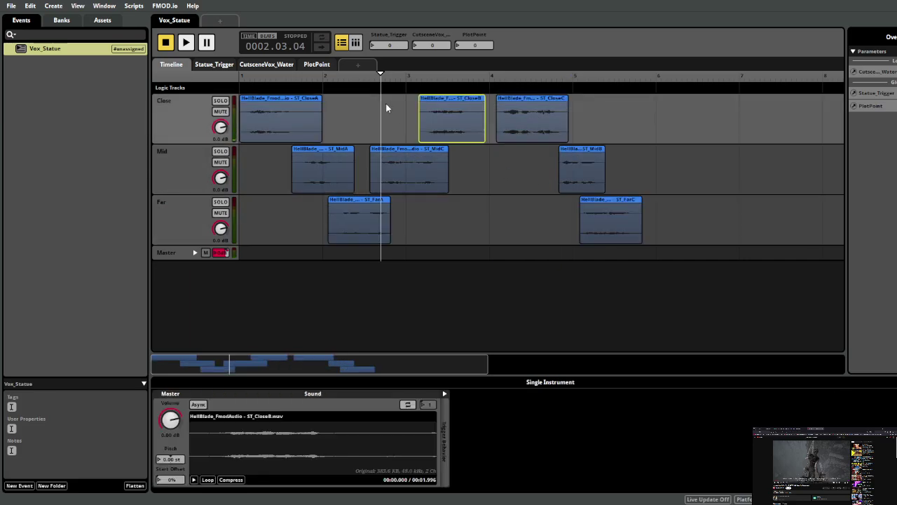
- Play from the start, move ST_CloseB slightly later on Close to a quarter into bar 3, and audition from just before bar 3
click(323, 75)
click(240, 75)
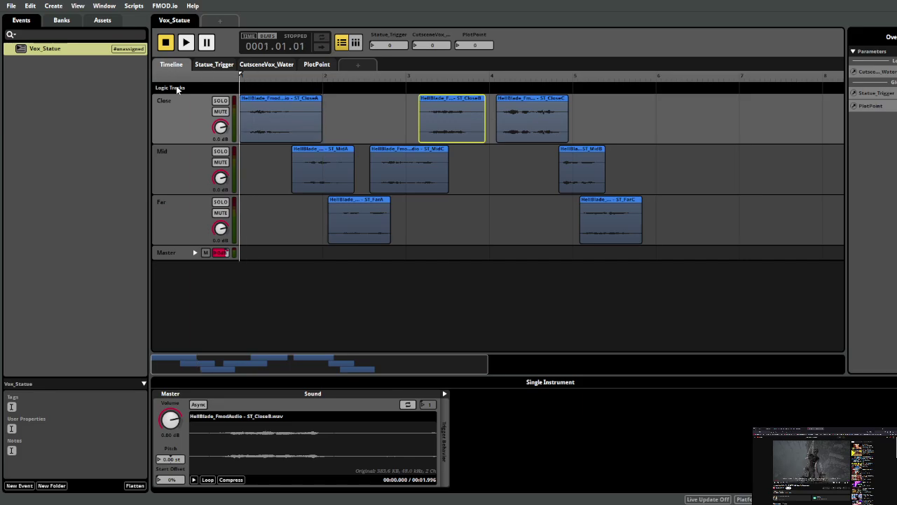
key(space)
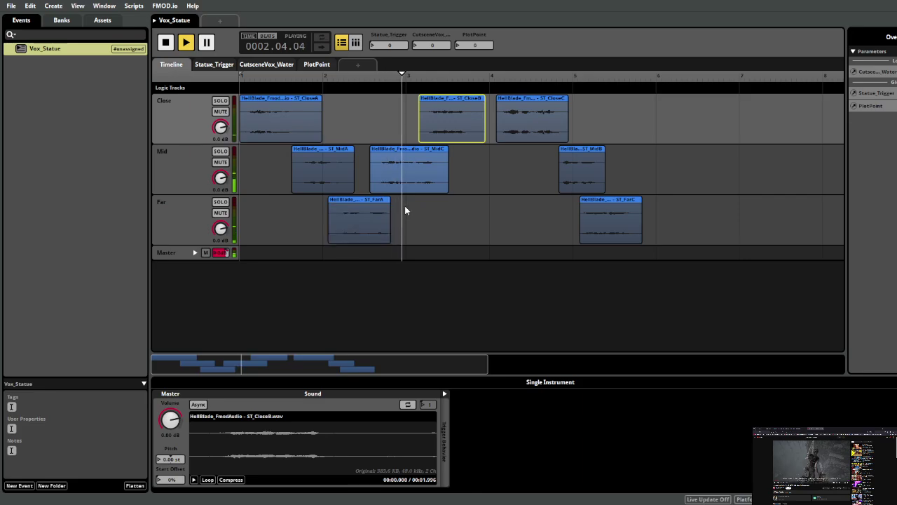
key(space)
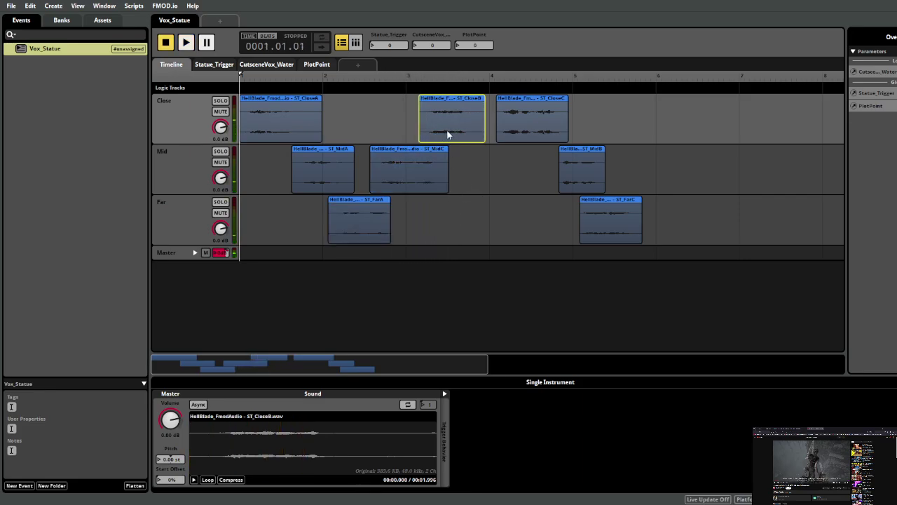
drag(448, 136, 453, 129)
click(402, 76)
key(space)
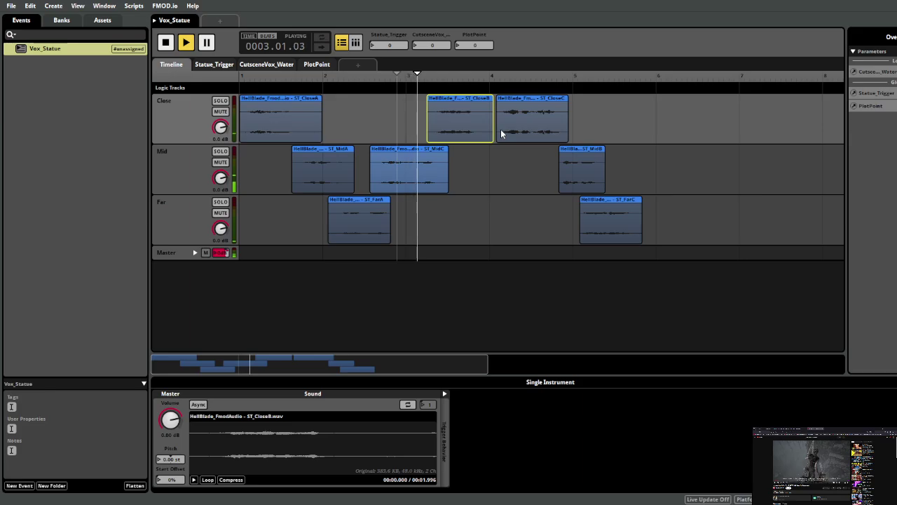
key(space)
- Try ST_MidB just before bar 4 on Mid and ST_CloseC a quarter into bar 4 on Close, auditioning the sequence
drag(581, 172, 492, 177)
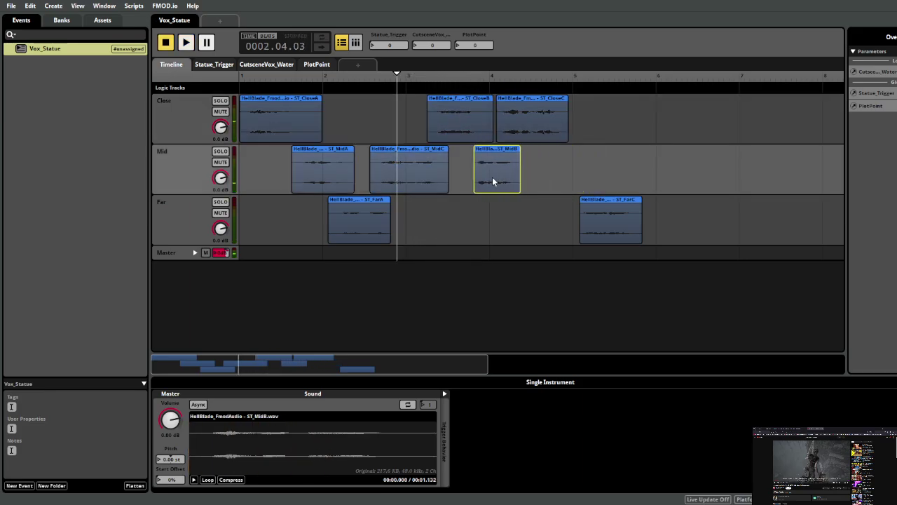
key(space)
drag(524, 128, 537, 131)
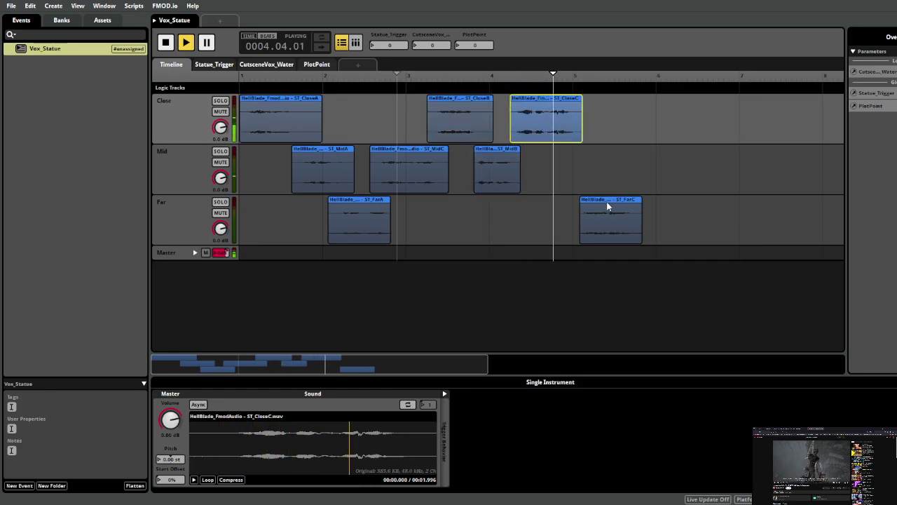
key(space)
- Move ST_MidB to bar 5 on Mid, and after testing ST_CloseC on Mid, place it on Close overlapping the end of ST_CloseB
drag(483, 160, 582, 160)
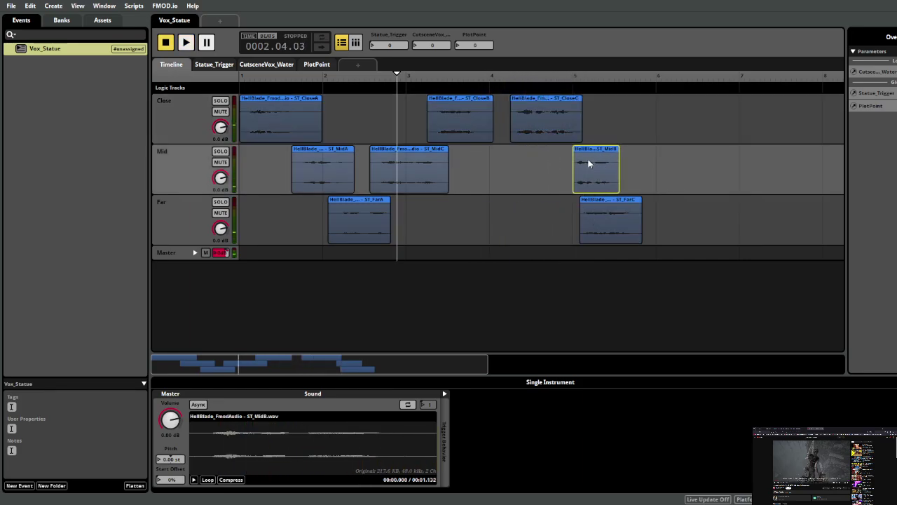
drag(526, 119, 495, 170)
click(442, 76)
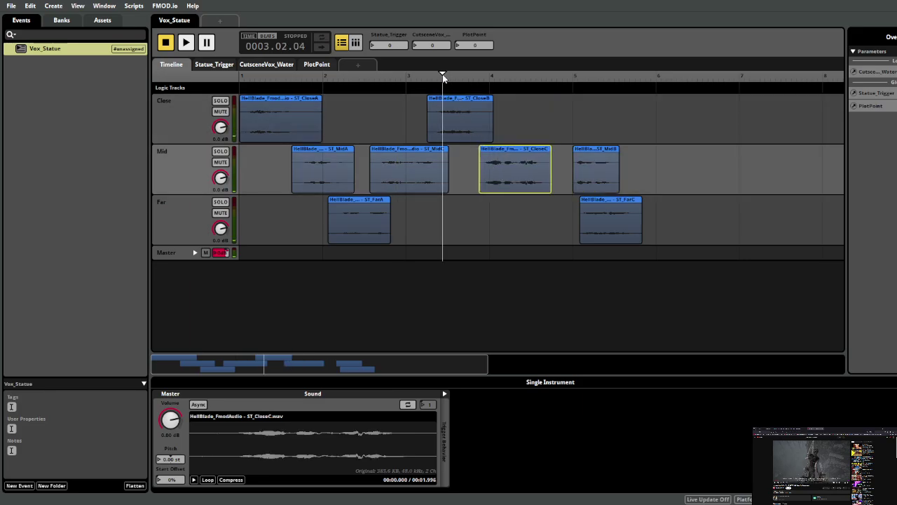
key(space)
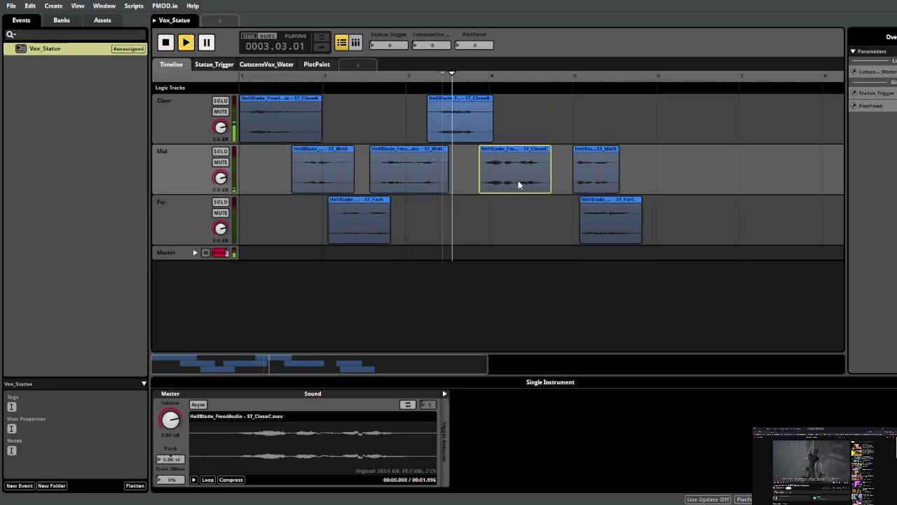
key(space)
drag(514, 180, 510, 131)
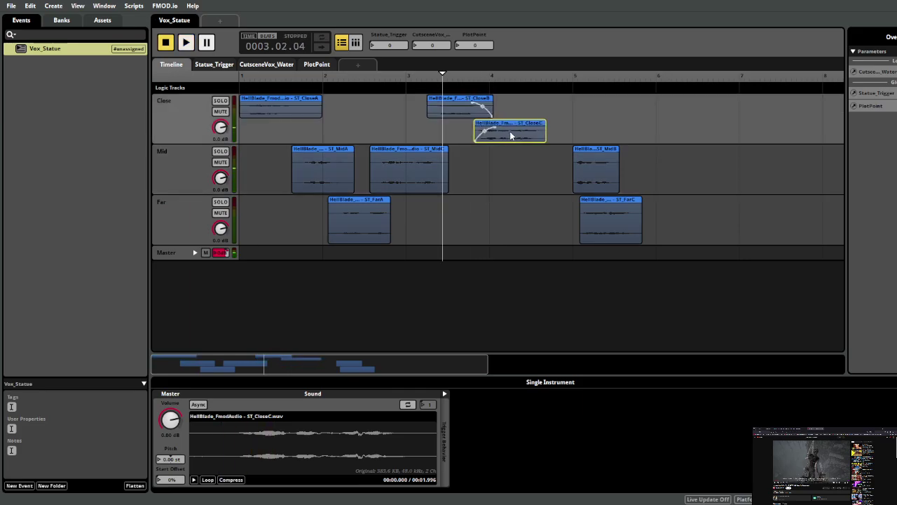
- Audition from just before mid-bar 3, move ST_CloseC slightly earlier on Close to three quarters into bar 3, and play it again
key(space)
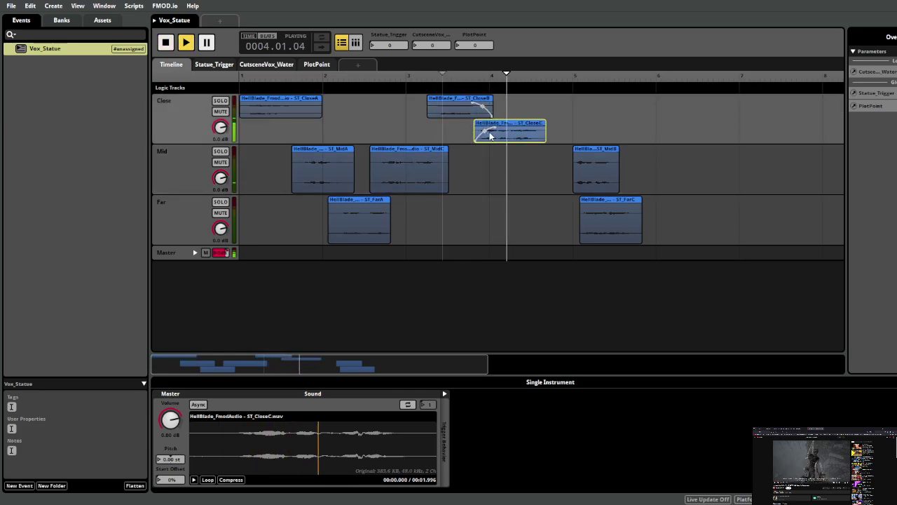
key(space)
key(space)
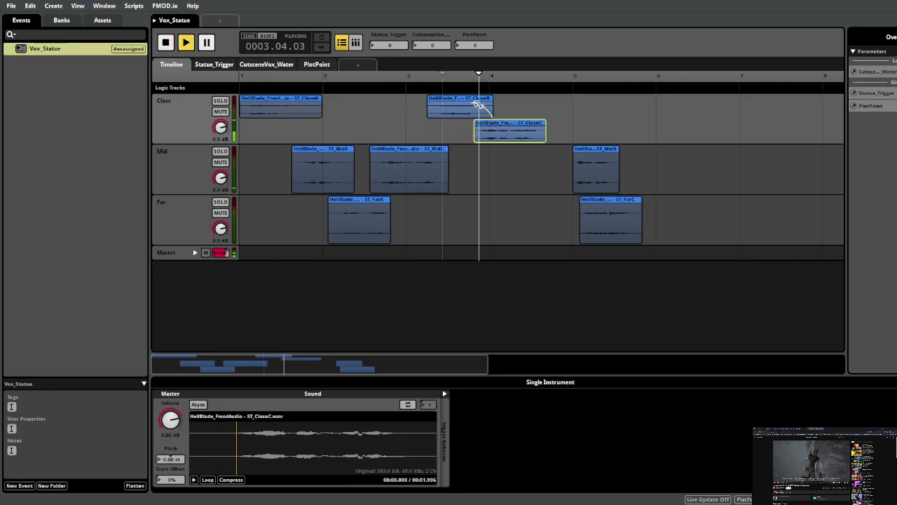
key(space)
drag(495, 140, 492, 138)
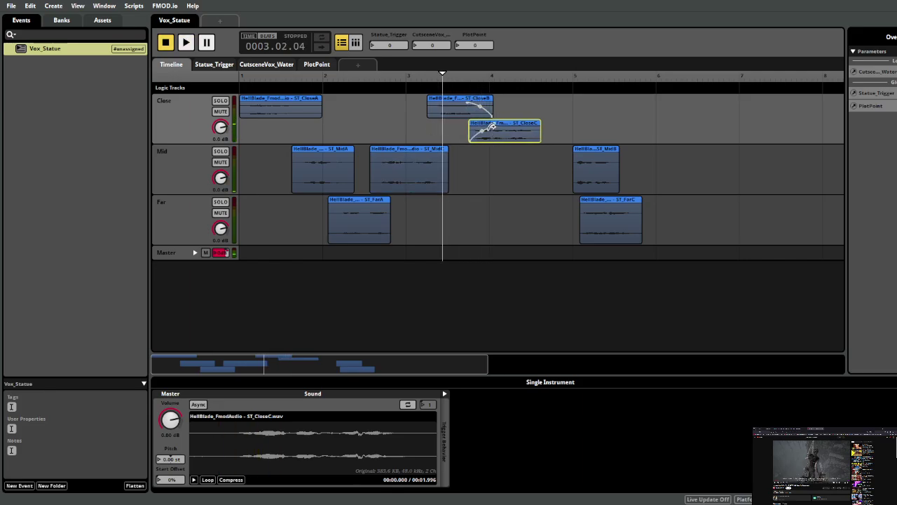
key(space)
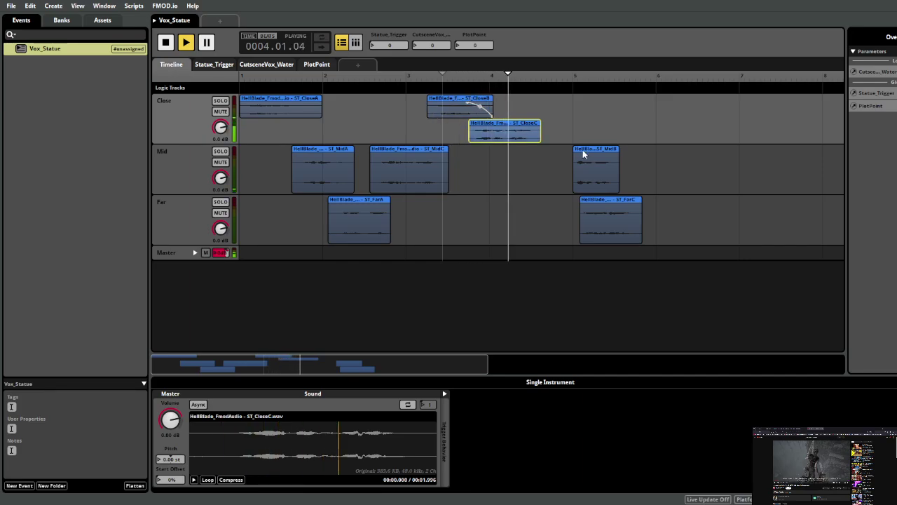
- Move ST_MidB to almost halfway through bar 5 on Mid and ST_FarC to just over a quarter into bar 4 on Far, auditioning the timing
drag(587, 174, 537, 213)
key(space)
key(space)
key(space)
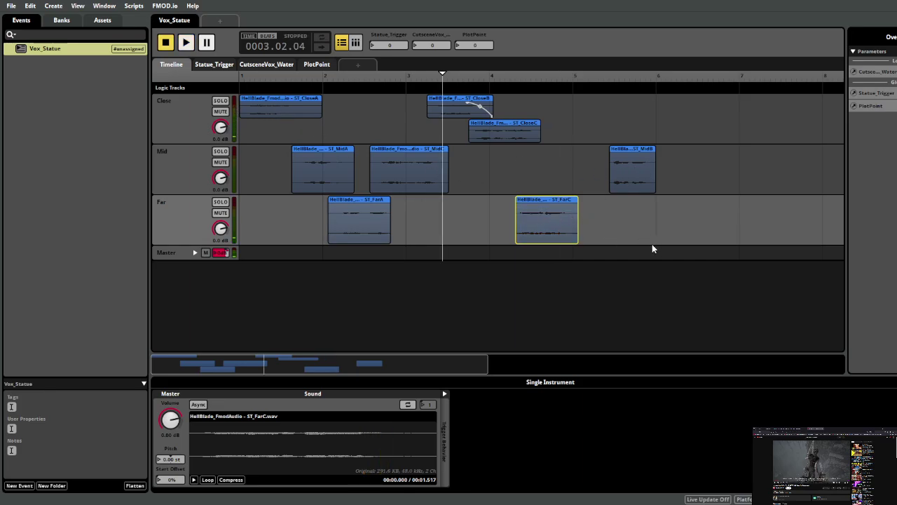
- Shift all the clips a little over half a bar later, then place ST_MidB at the start of bar 1 on Mid and audition it
drag(652, 248, 232, 62)
drag(269, 107, 318, 108)
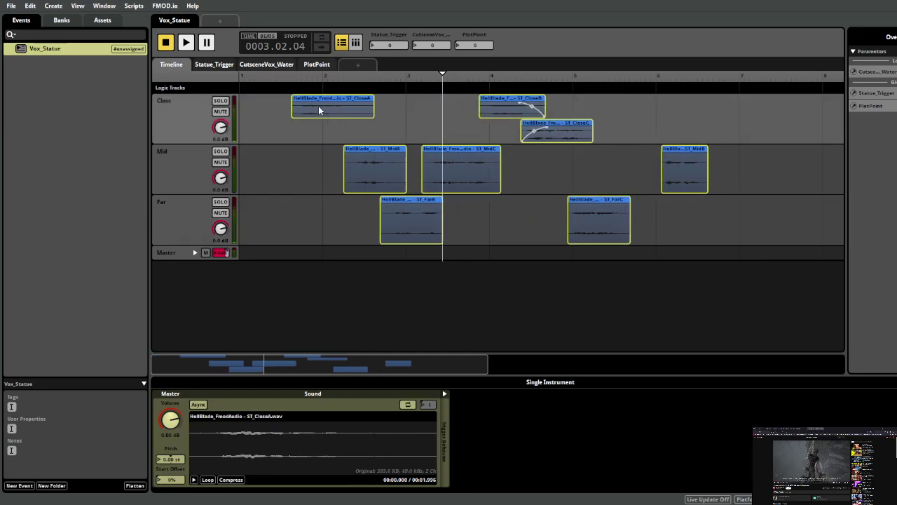
click(705, 240)
drag(681, 172, 185, 182)
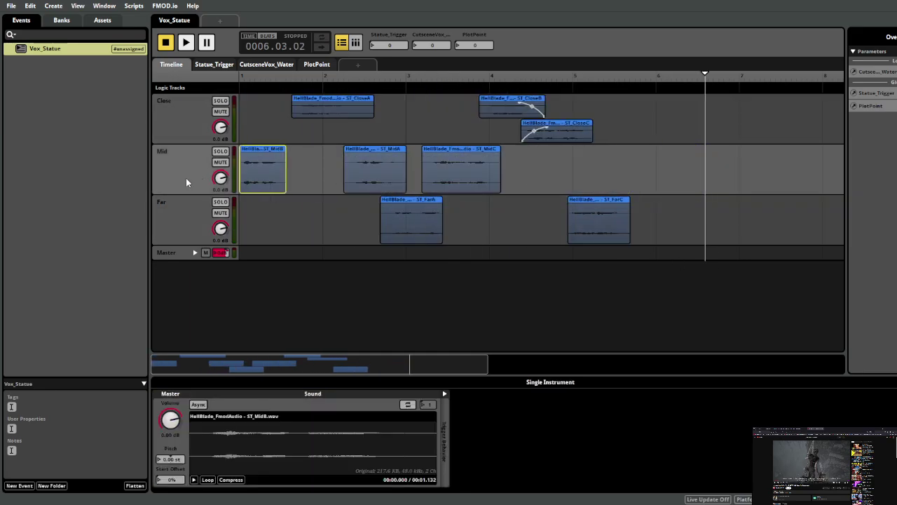
key(space)
key(space)
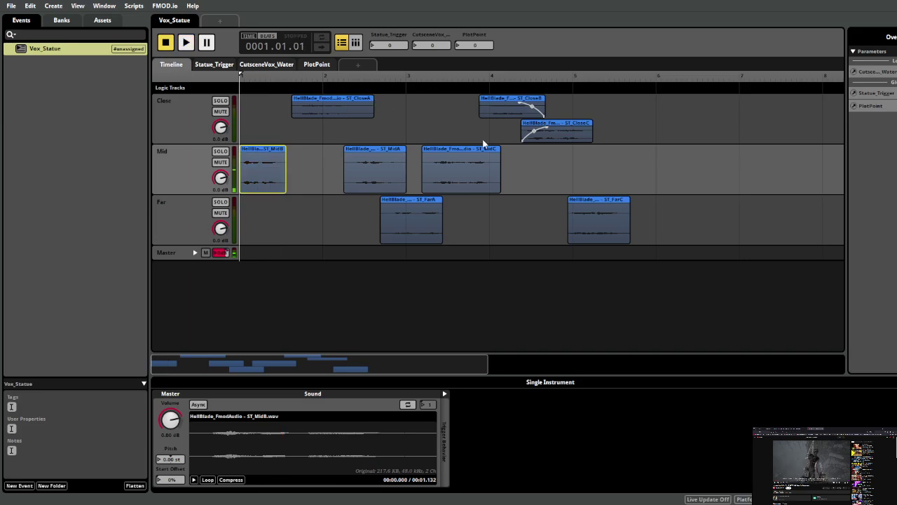
- Shift every clip except ST_MidB earlier so ST_CloseA starts a quarter into bar 1, and play the sequence
click(677, 236)
drag(675, 231, 292, 101)
key(space)
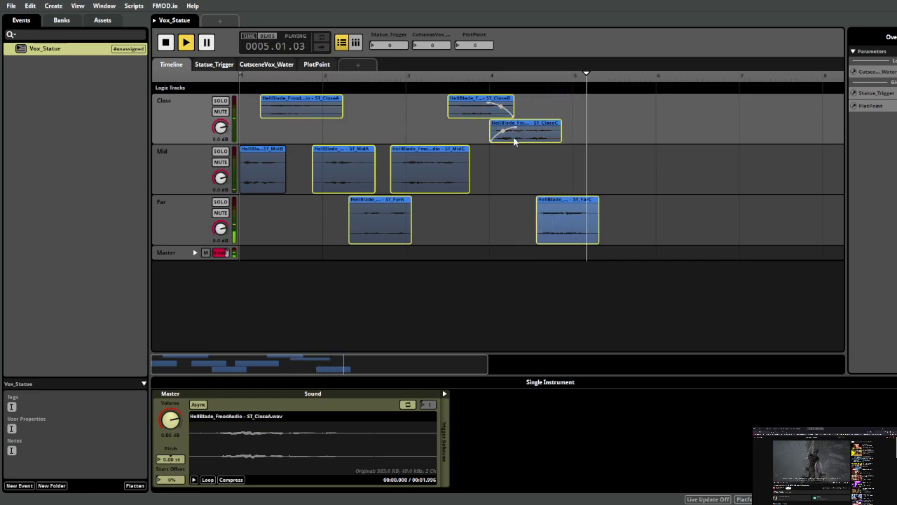
click(581, 155)
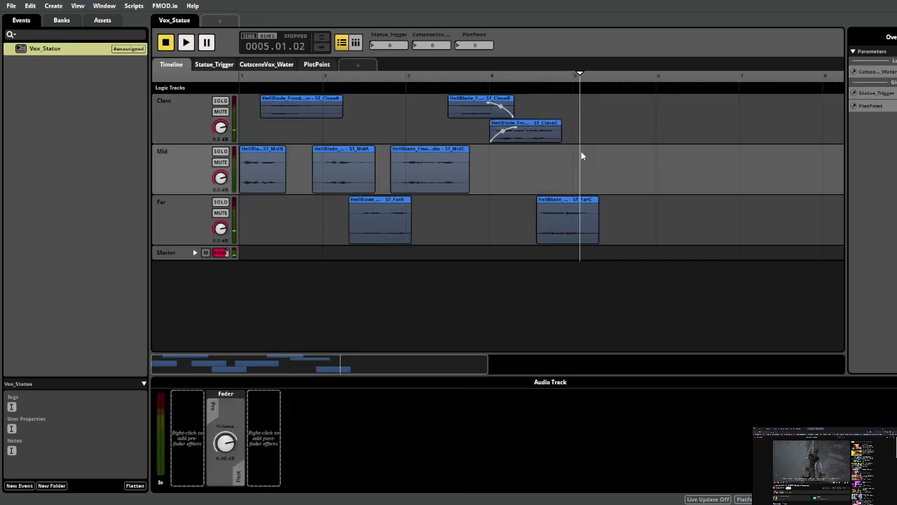
- Examine the crossfade between ST_CloseB and ST_CloseC, and audition the opening of the sequence from bar 1
click(508, 129)
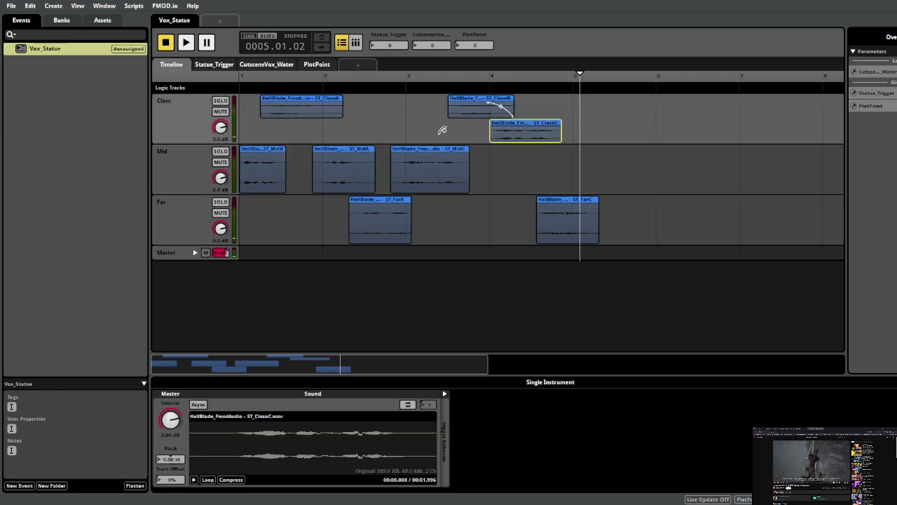
click(494, 104)
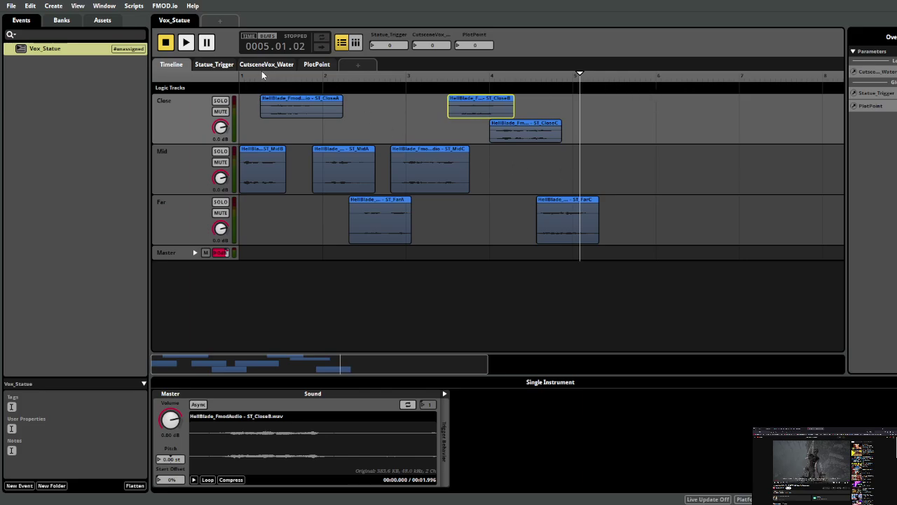
click(239, 77)
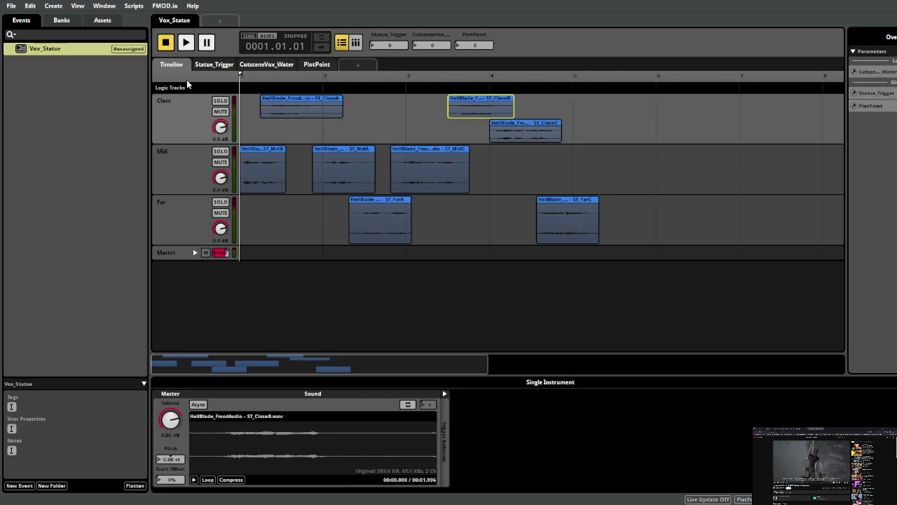
key(space)
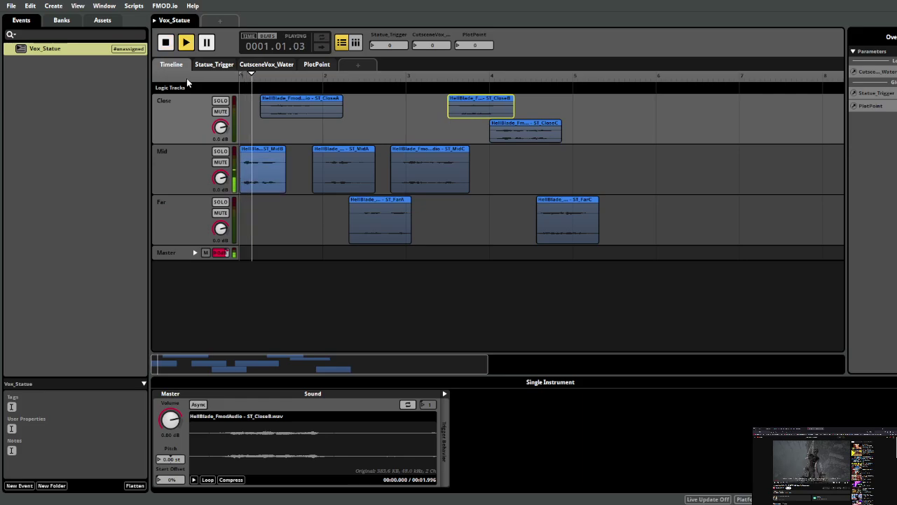
key(space)
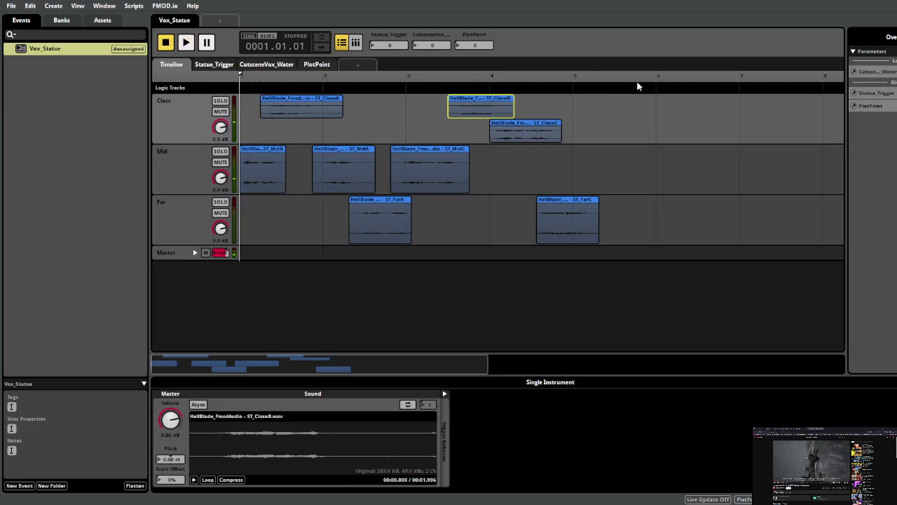
click(461, 76)
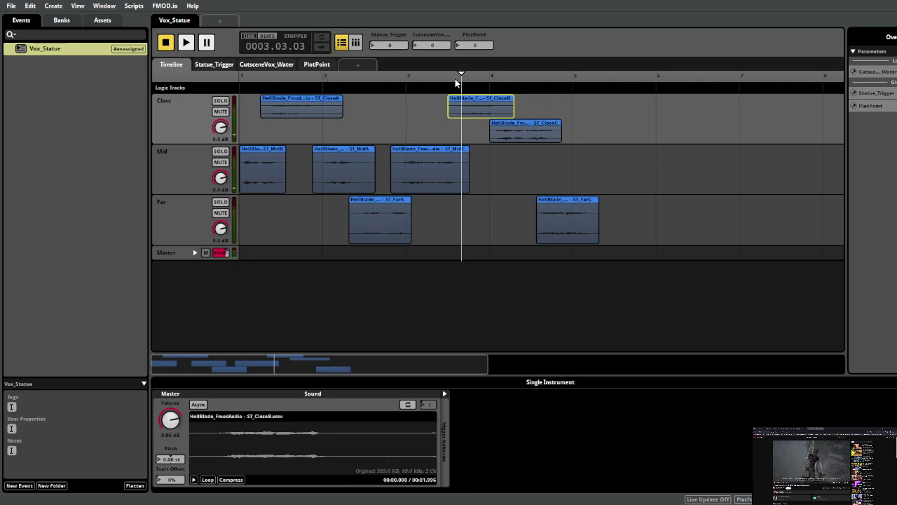
click(353, 76)
drag(612, 76, 567, 77)
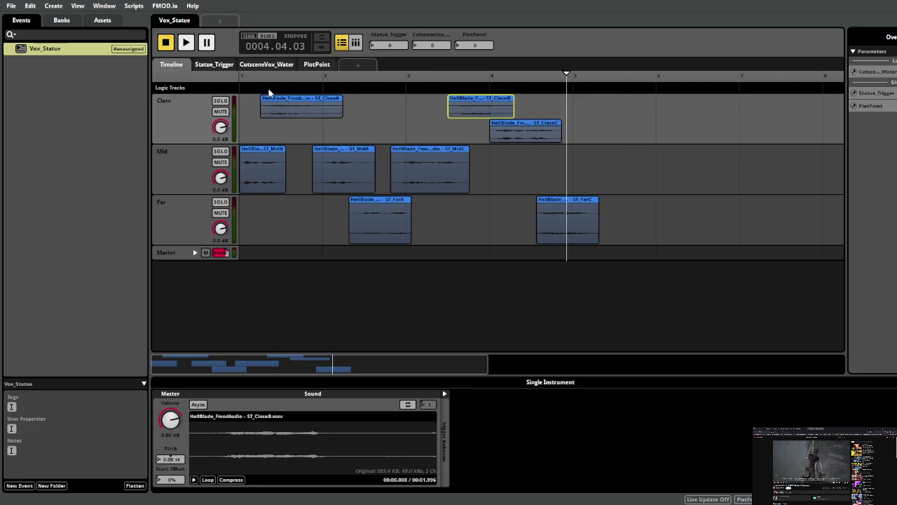
- Add a loop region from bar 1 to the end of ST_FarC and audition it from the start
click(266, 94)
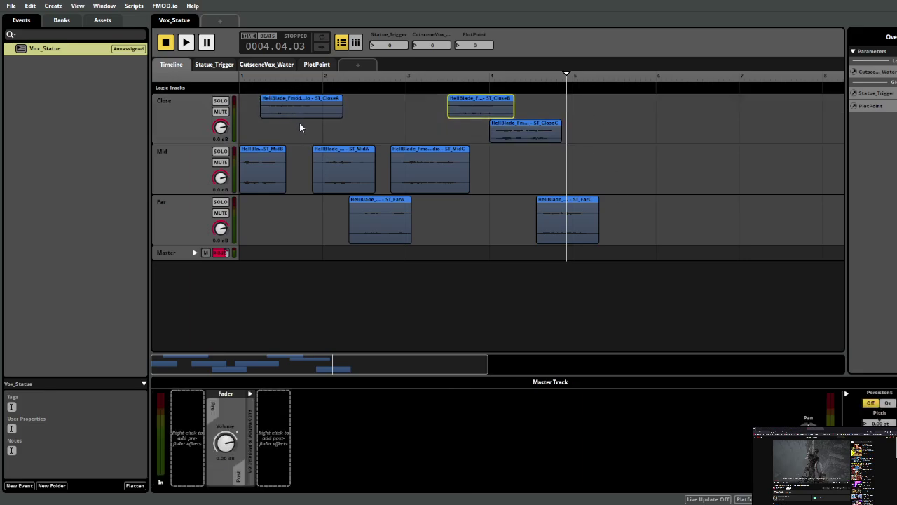
double_click(300, 88)
drag(300, 90, 258, 95)
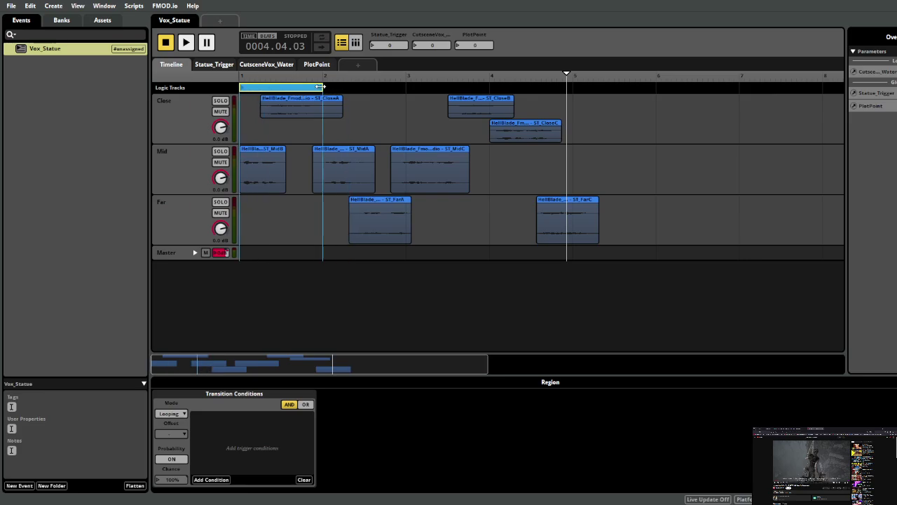
drag(321, 86, 600, 110)
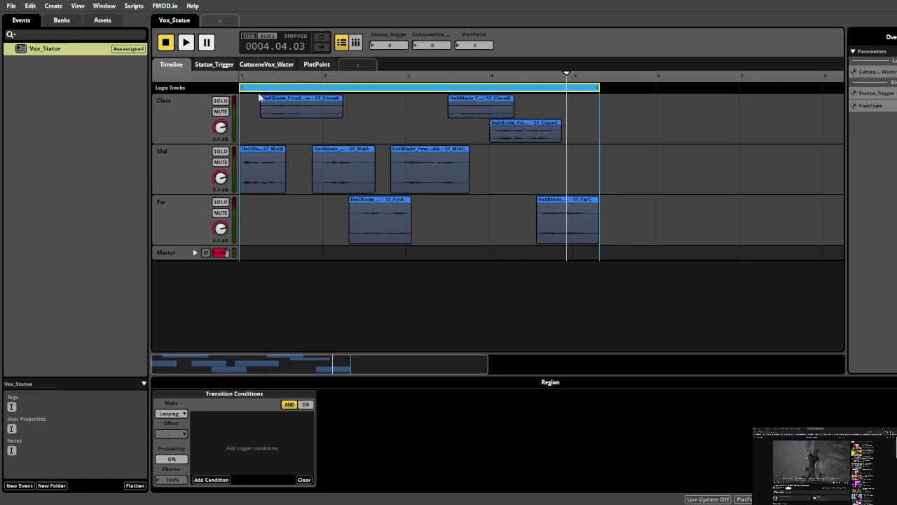
key(Home)
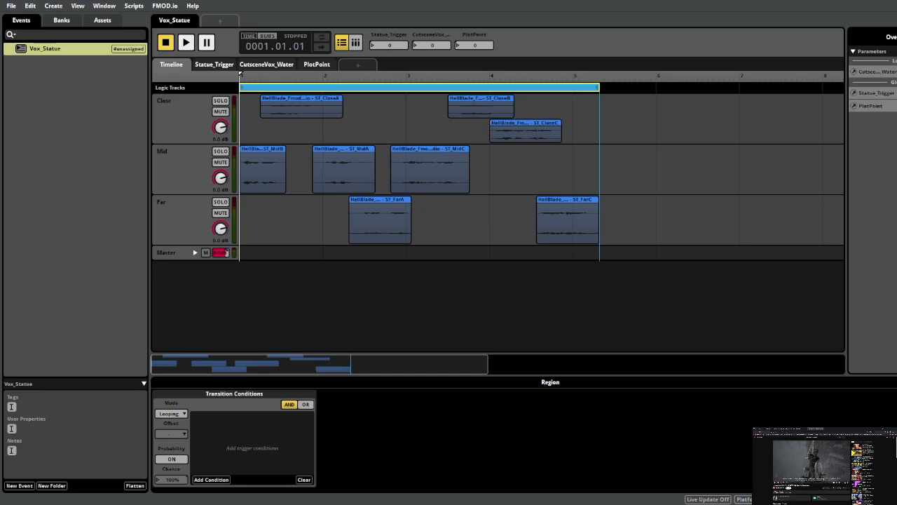
key(space)
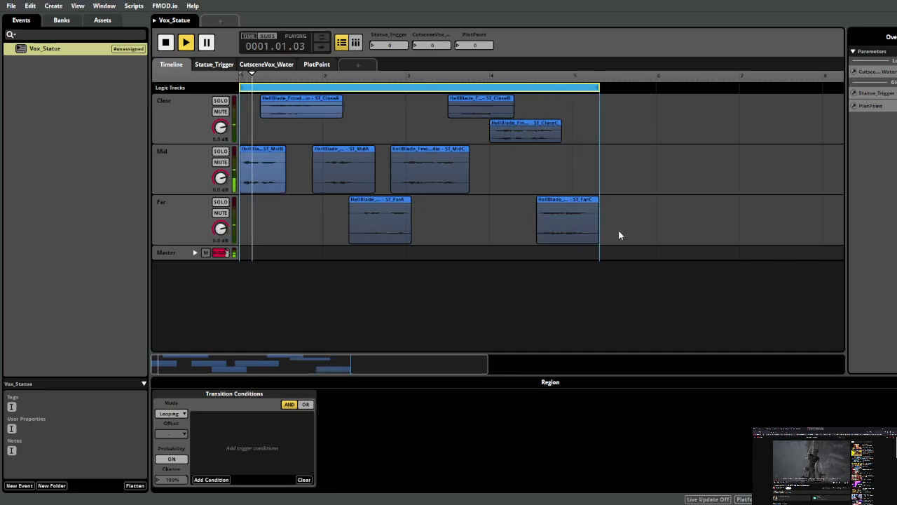
key(space)
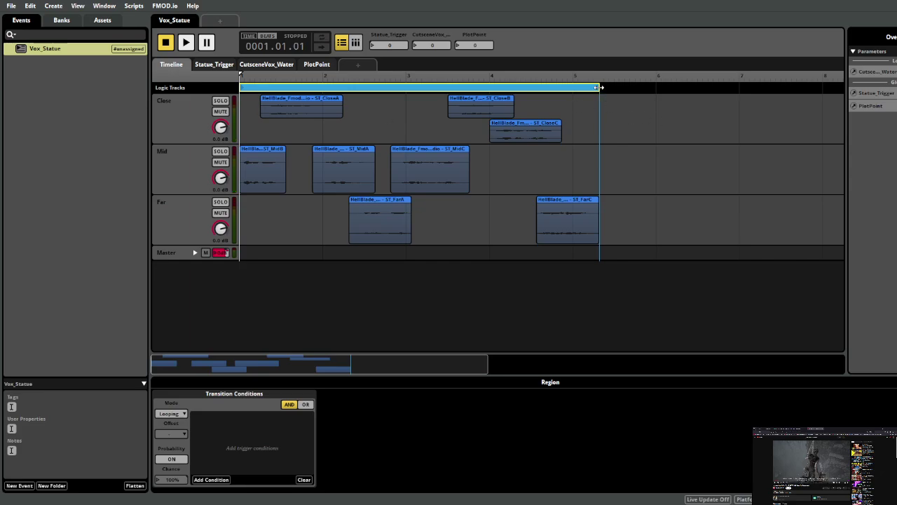
- Review the clips in playing order across the Close, Mid and Far tracks, from ST_MidB through ST_FarC
click(265, 178)
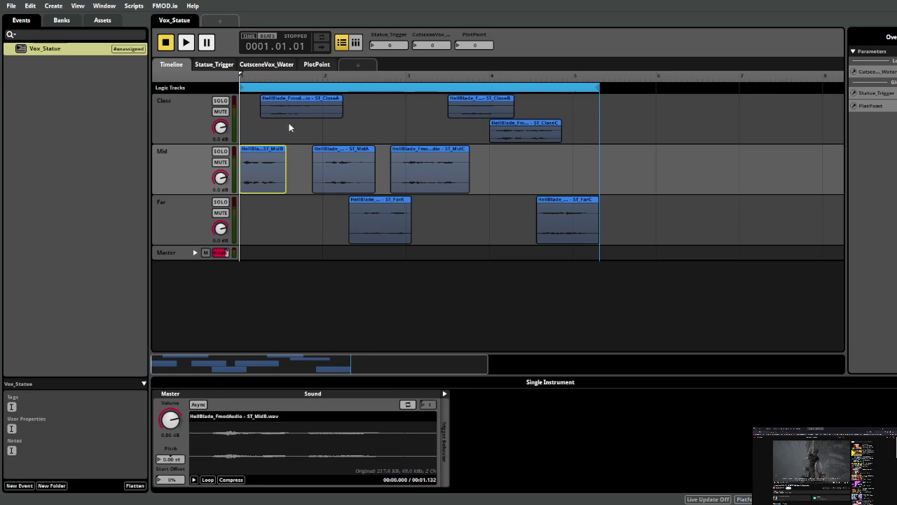
click(298, 113)
click(357, 185)
click(382, 210)
click(438, 165)
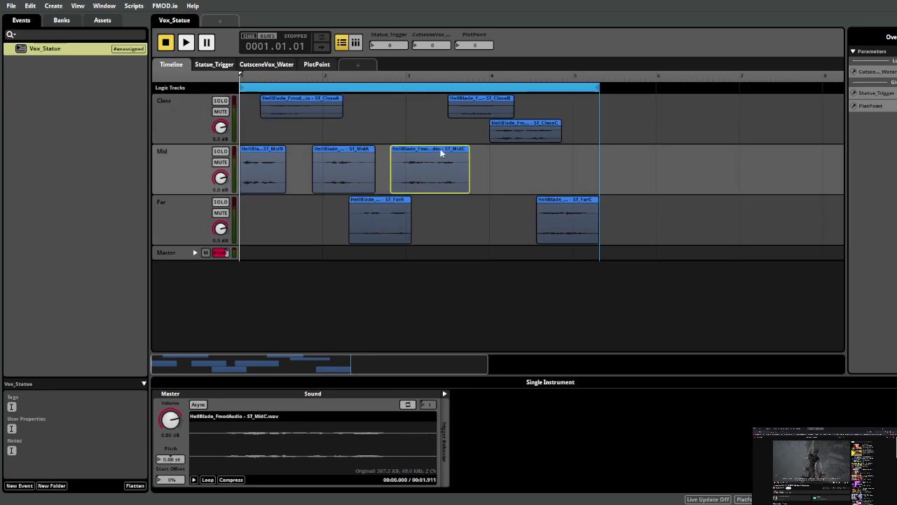
click(481, 108)
click(526, 132)
click(554, 230)
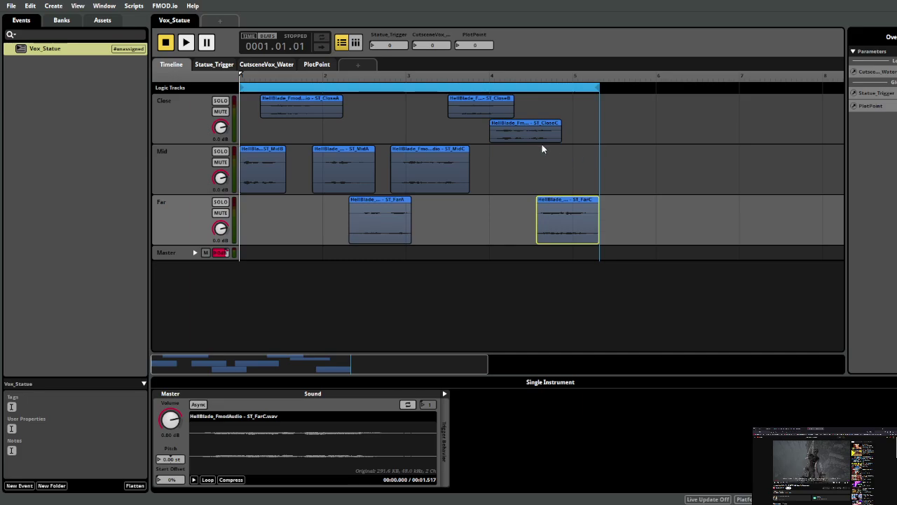
- Play the sequence from the start, then shift all the clips and the loop region a quarter bar later
key(space)
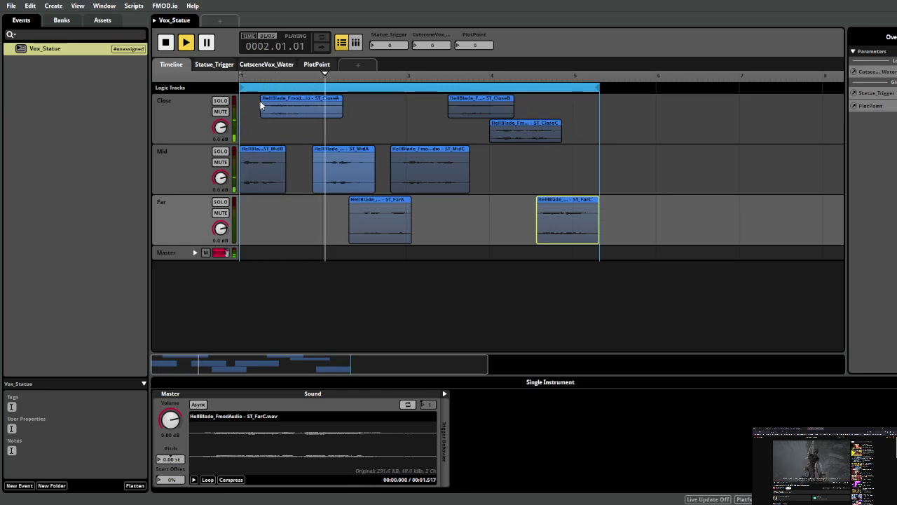
key(space)
drag(624, 233, 264, 91)
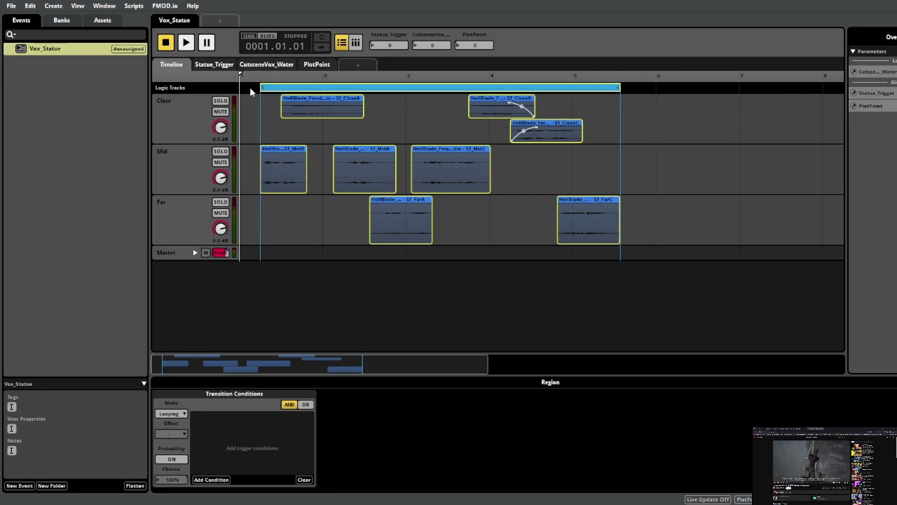
- Add a transition region to the loop region at bar 1, shortened to about an eighth of a bar
click(250, 91)
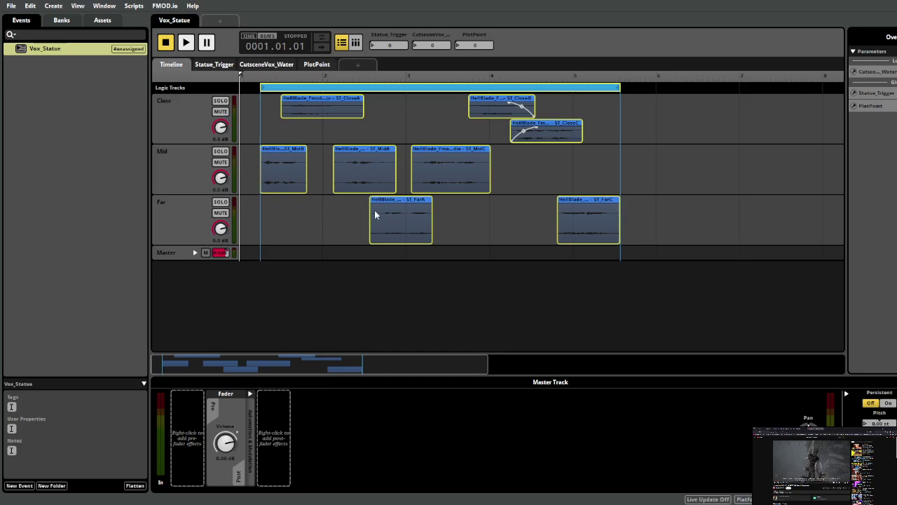
click(403, 210)
drag(256, 88, 243, 89)
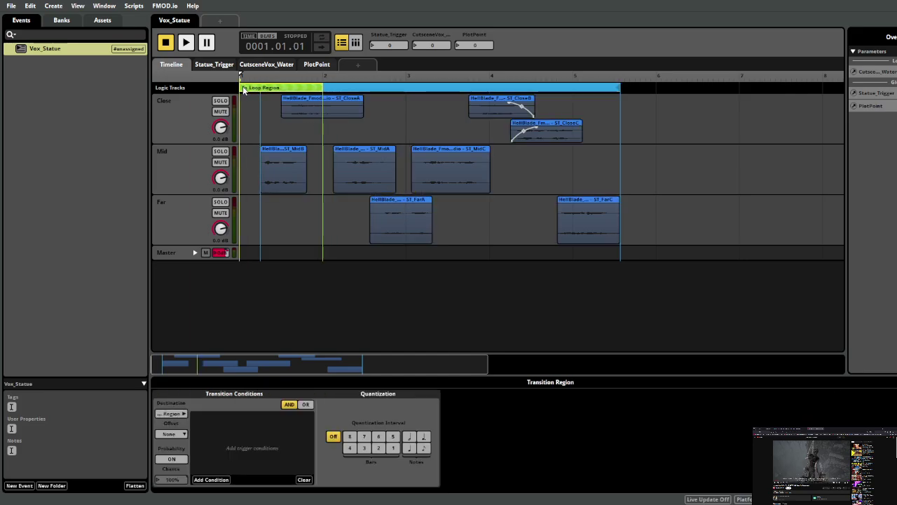
drag(322, 89, 249, 88)
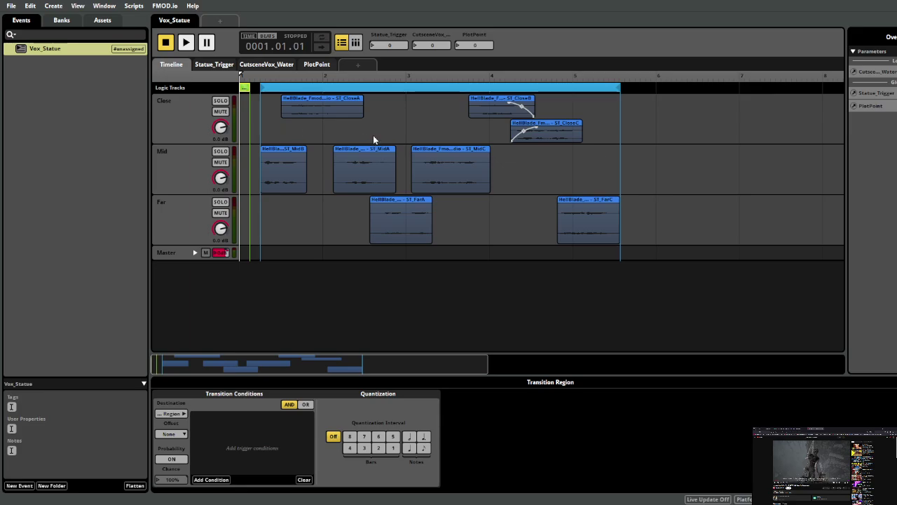
- Rename the loop region as Statue_On and check the destination of the transition region at bar 1
click(402, 89)
click(443, 130)
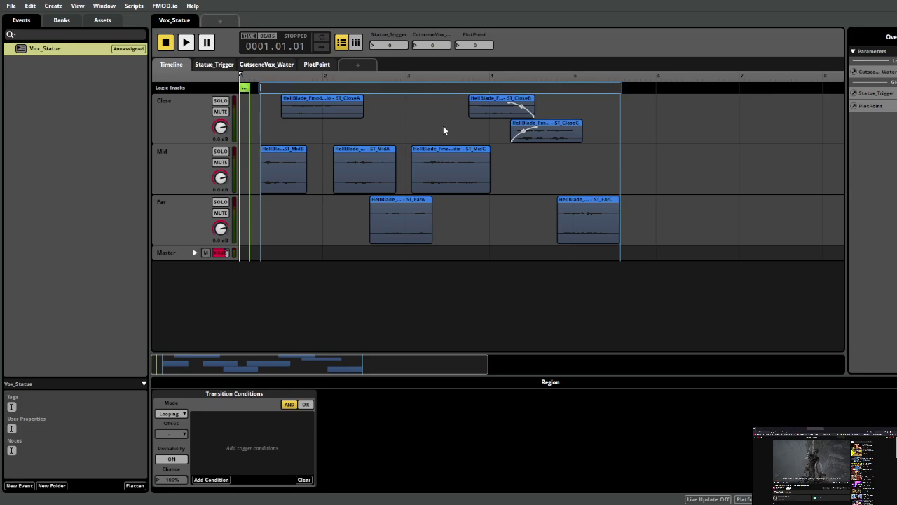
text(V)
text(ta)
text(tue_On)
key(Return)
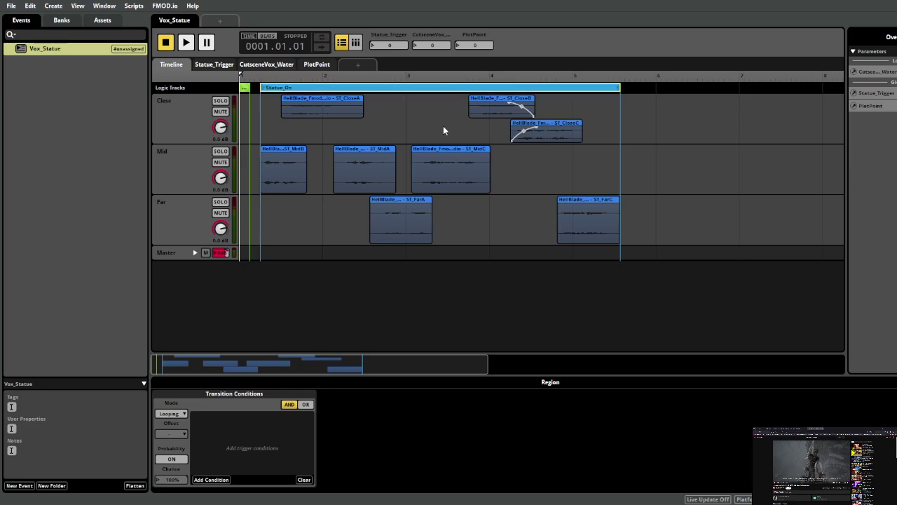
click(242, 90)
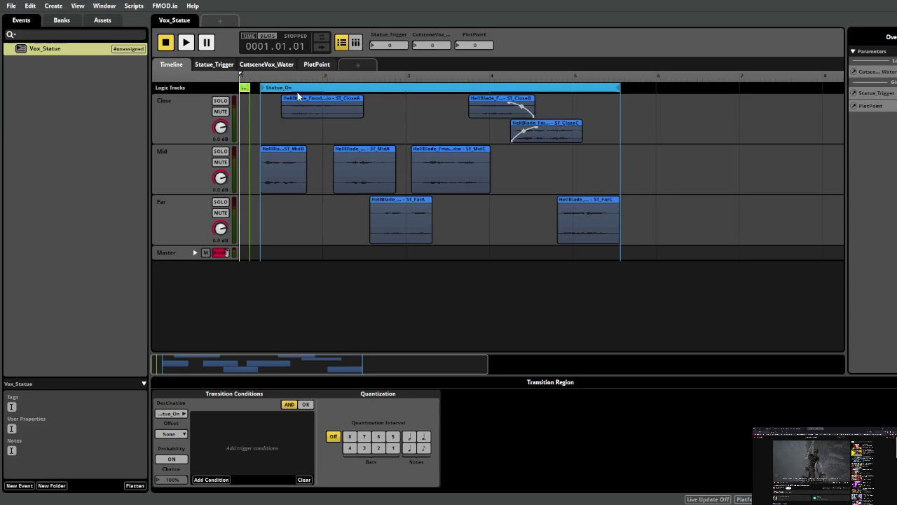
click(716, 148)
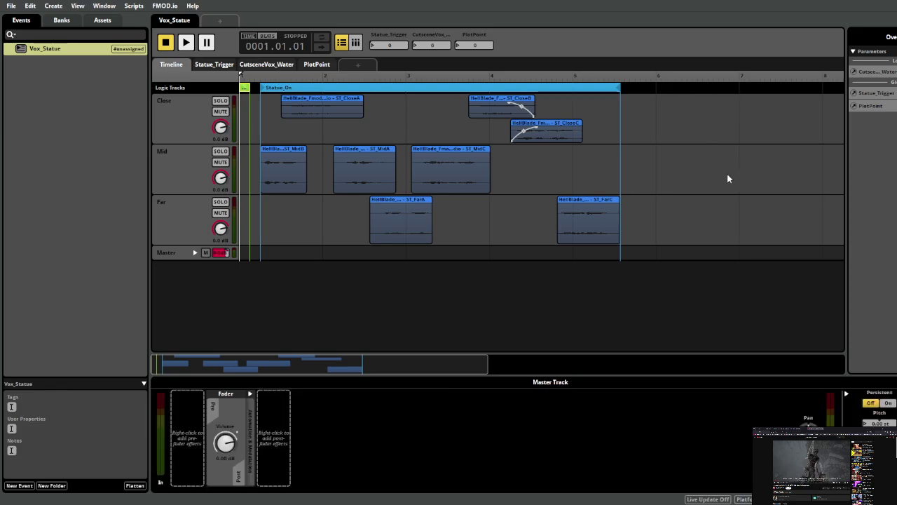
key(m)
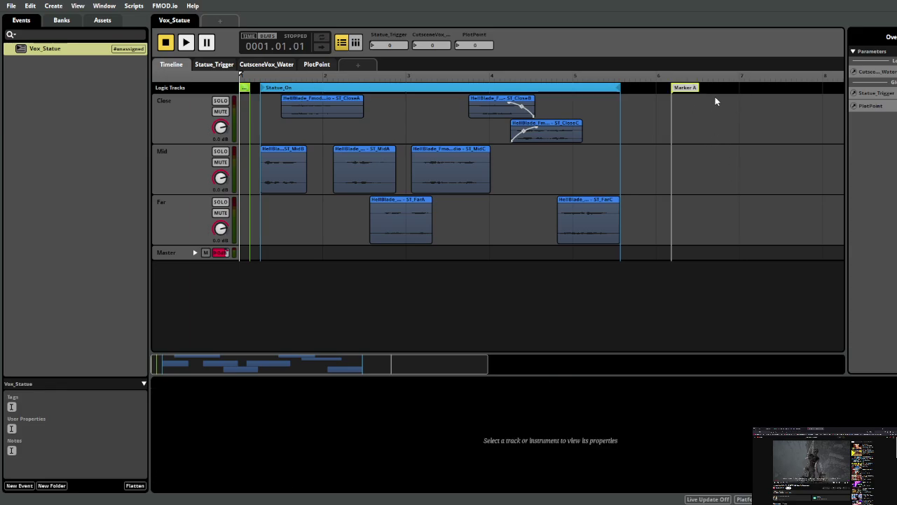
key(Delete)
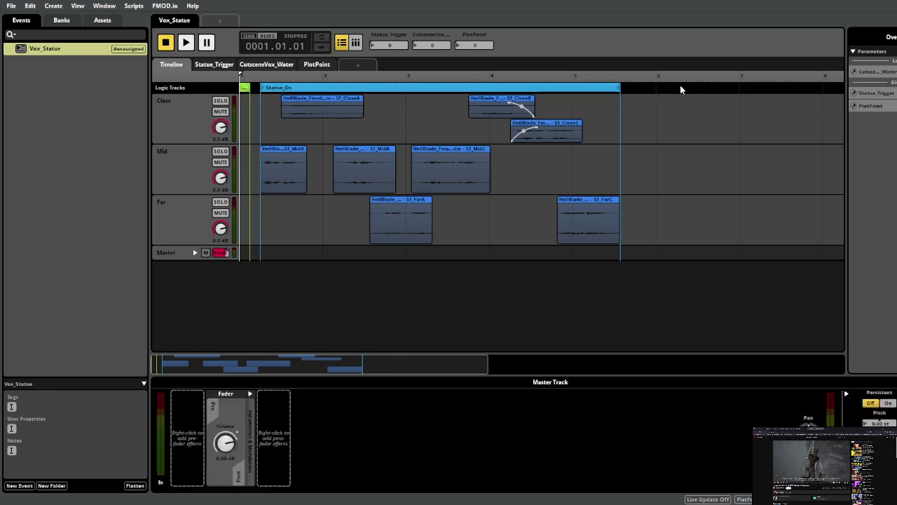
key(space)
key(space)
- Add a Statue_Trigger condition covering only value 1 to the transition region at bar 1, and test it in playback
click(245, 90)
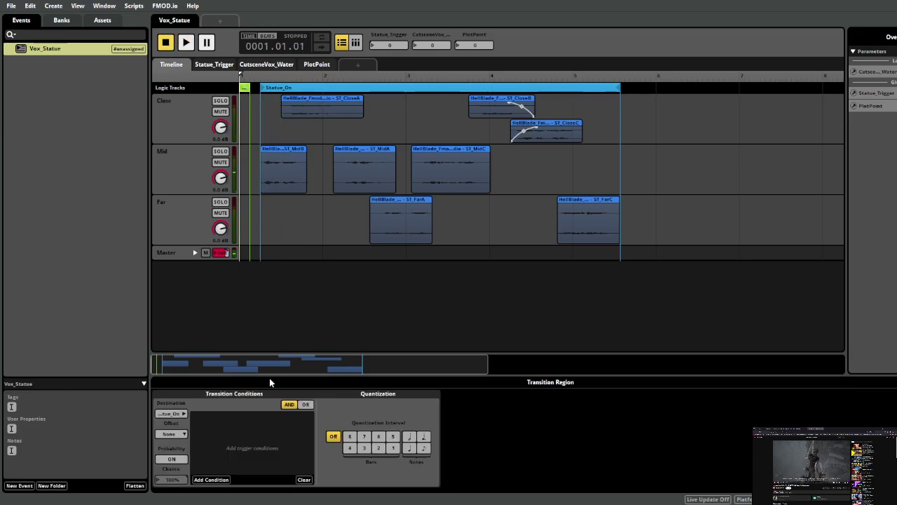
right_click(295, 453)
click(244, 431)
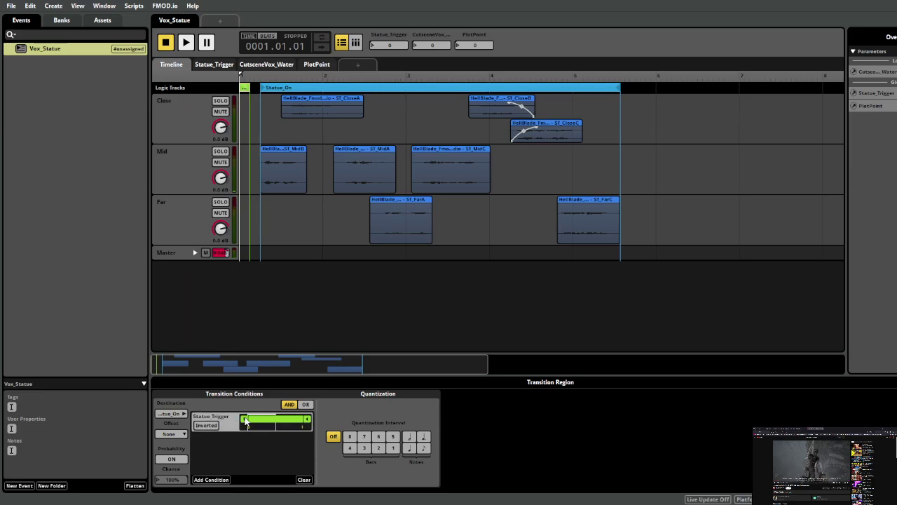
drag(244, 420, 272, 421)
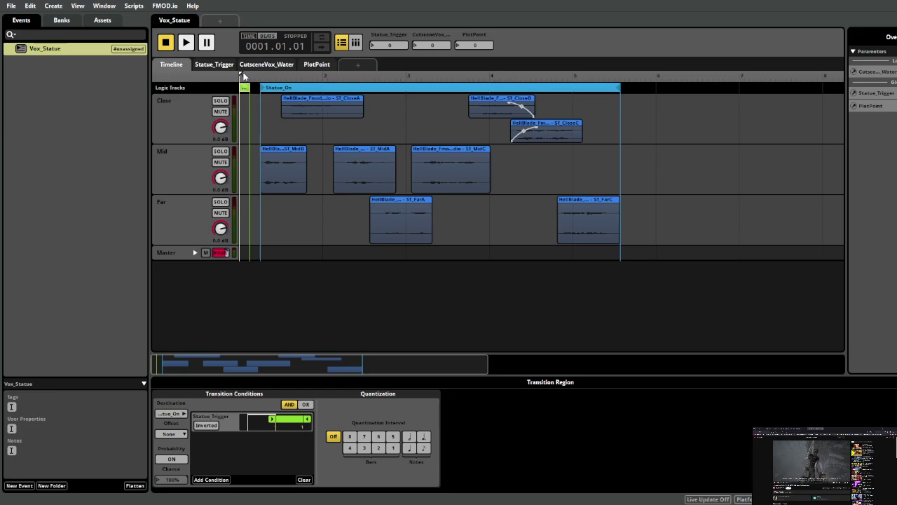
click(185, 43)
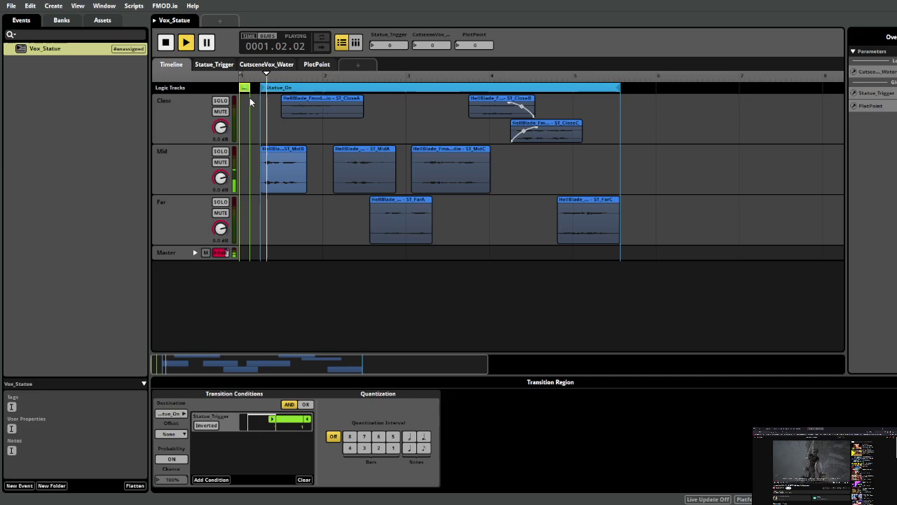
key(space)
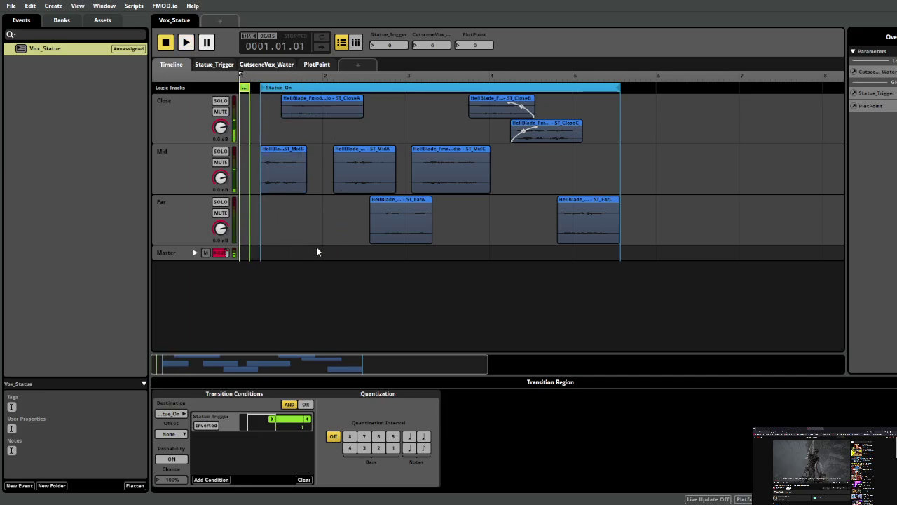
click(256, 94)
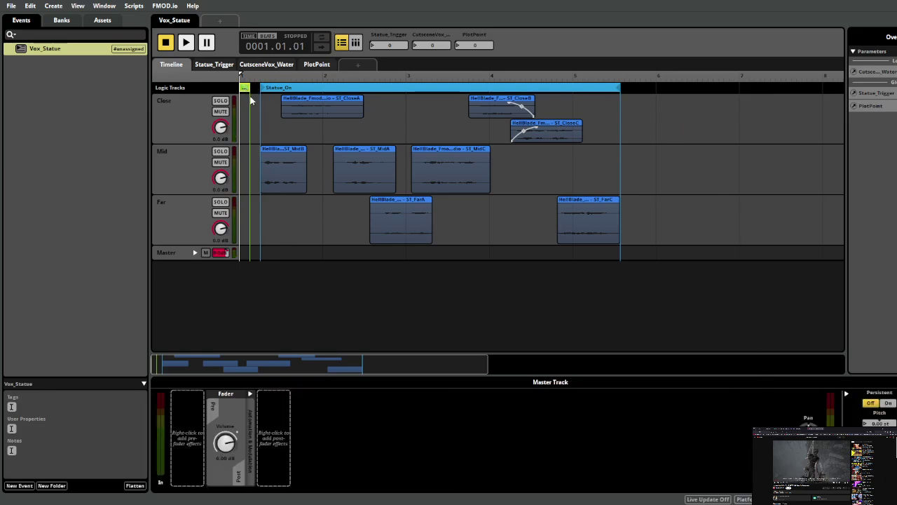
drag(245, 87, 648, 142)
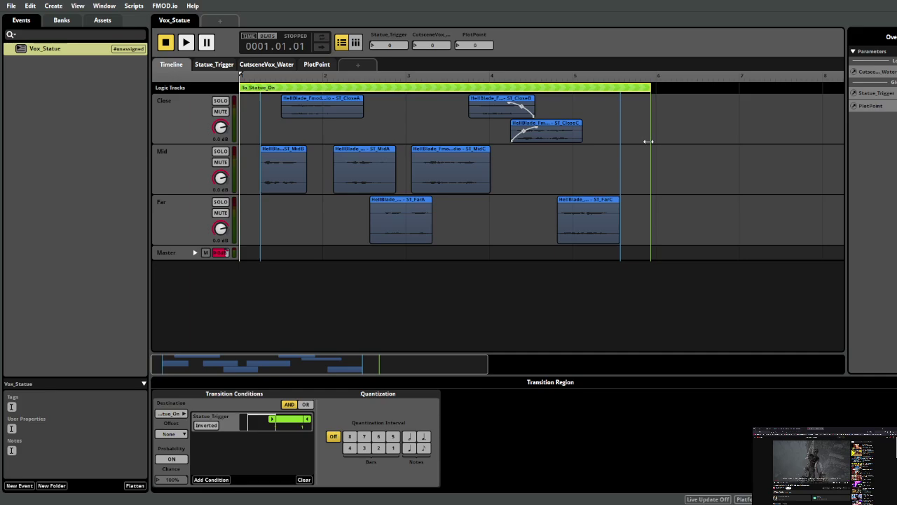
drag(648, 141, 249, 102)
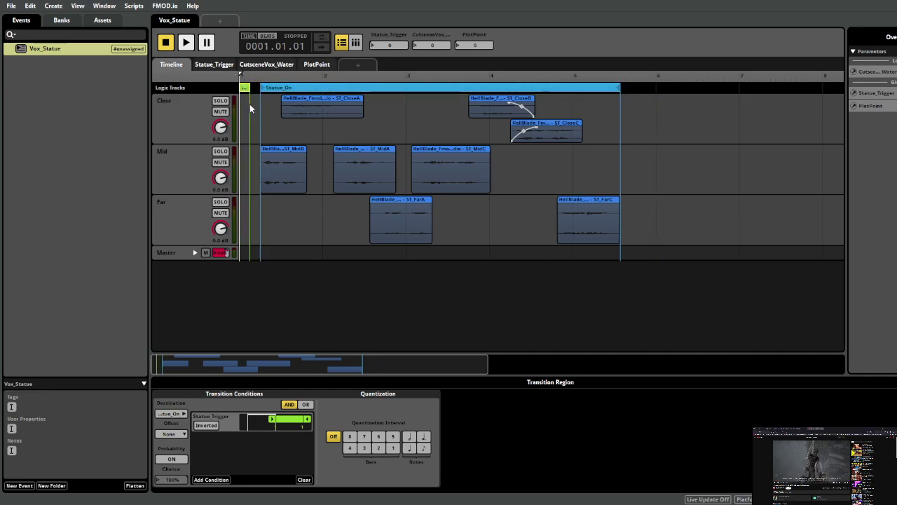
- Lower the Statue_On region one row, add a loop region about an eighth of a bar long under the bar 1 transition region, and test playback
drag(297, 88, 299, 108)
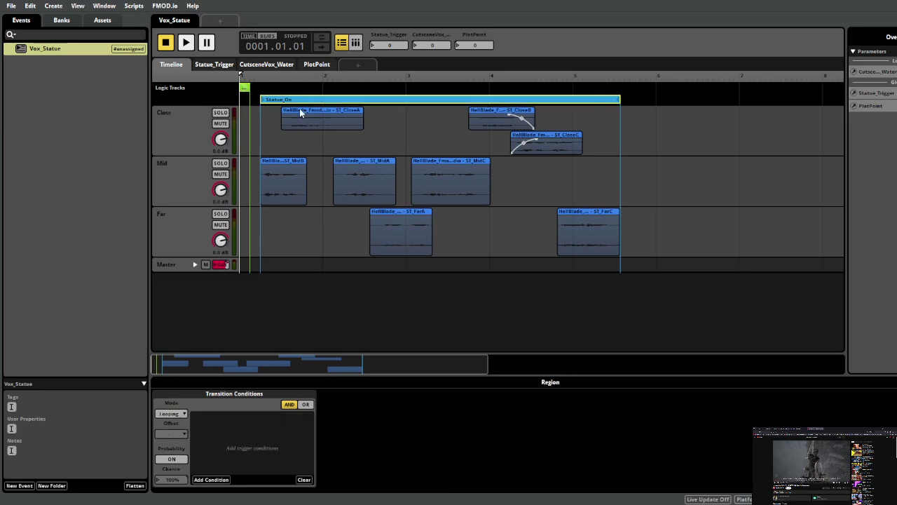
click(245, 102)
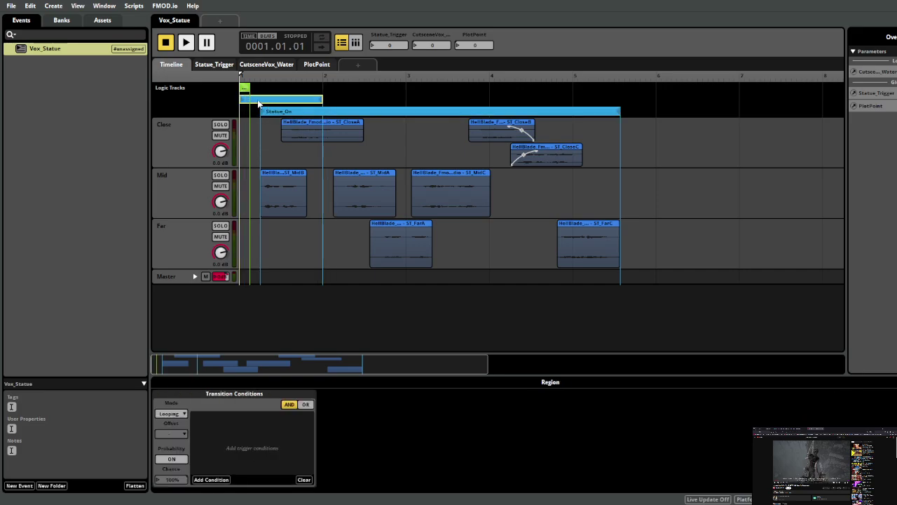
drag(321, 104, 249, 104)
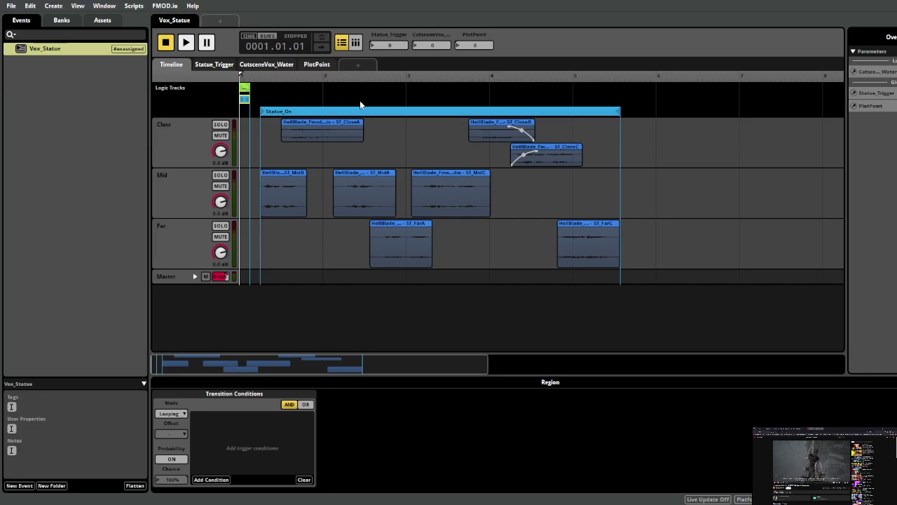
key(space)
click(244, 88)
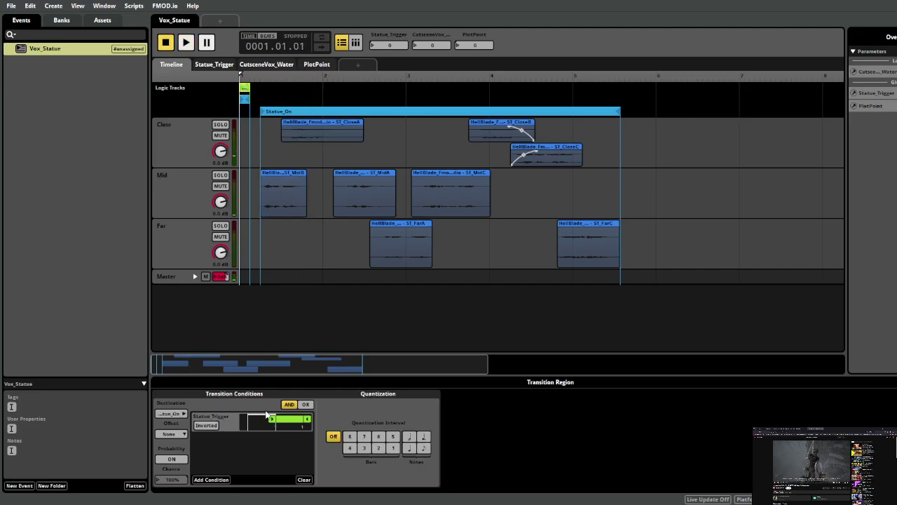
key(space)
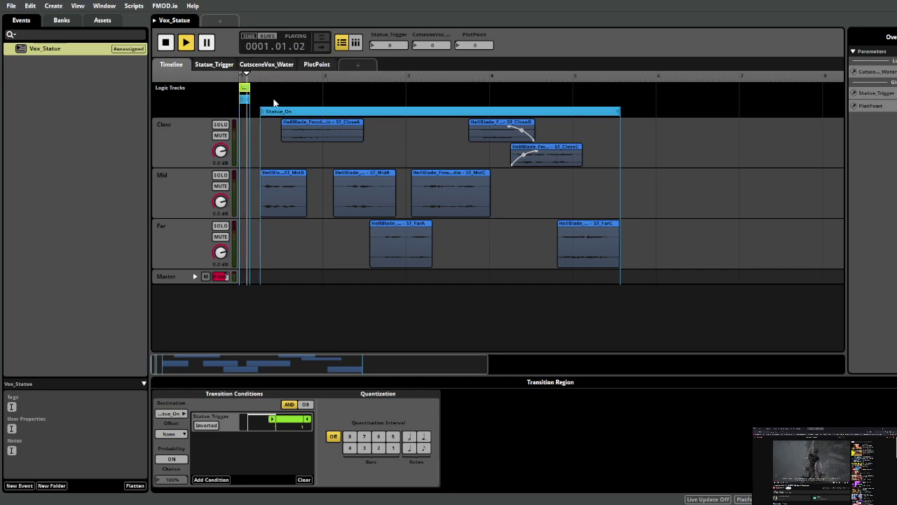
- Move all the clips and the Statue_On region to start at bar 2, and extend the bar 1 loop and transition regions to meet them
drag(260, 102, 661, 276)
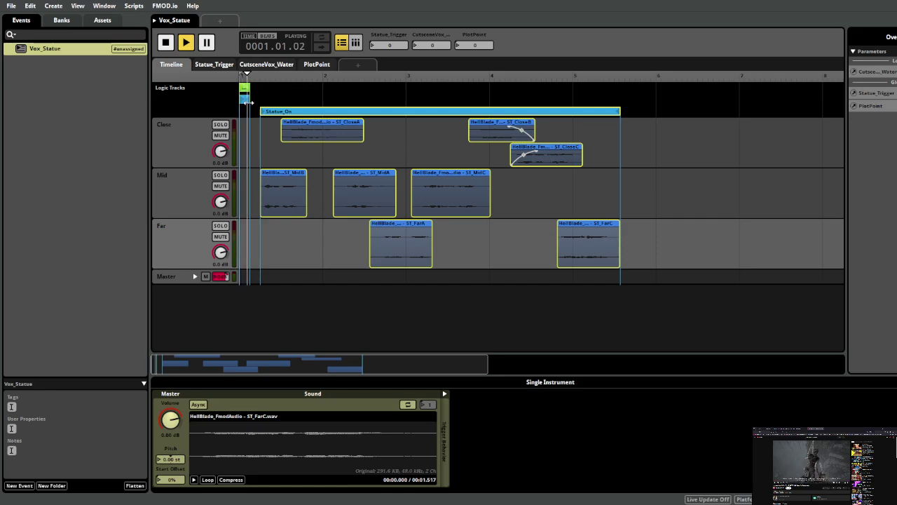
drag(290, 113, 323, 112)
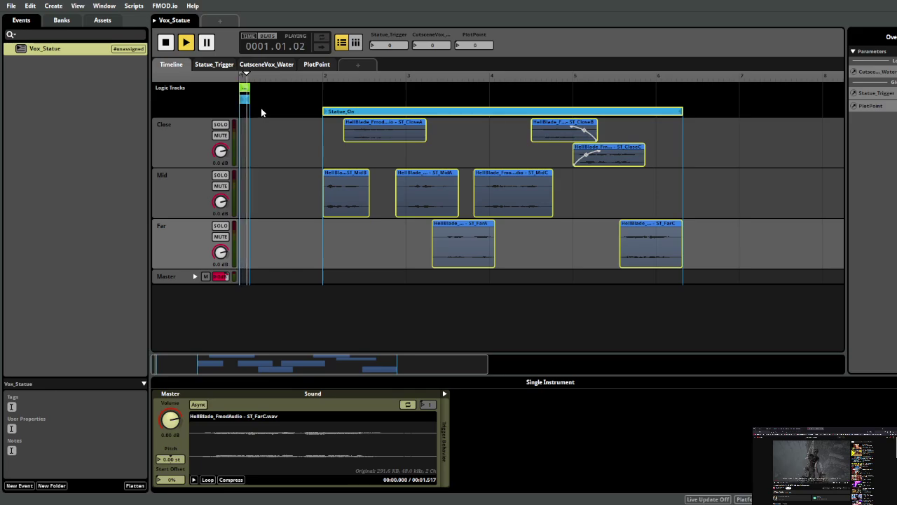
key(space)
drag(248, 100, 322, 101)
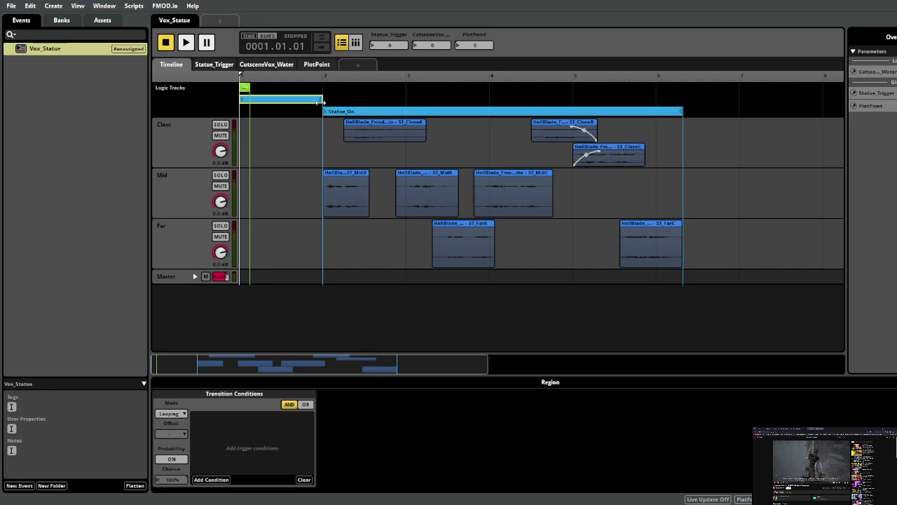
drag(250, 90, 322, 101)
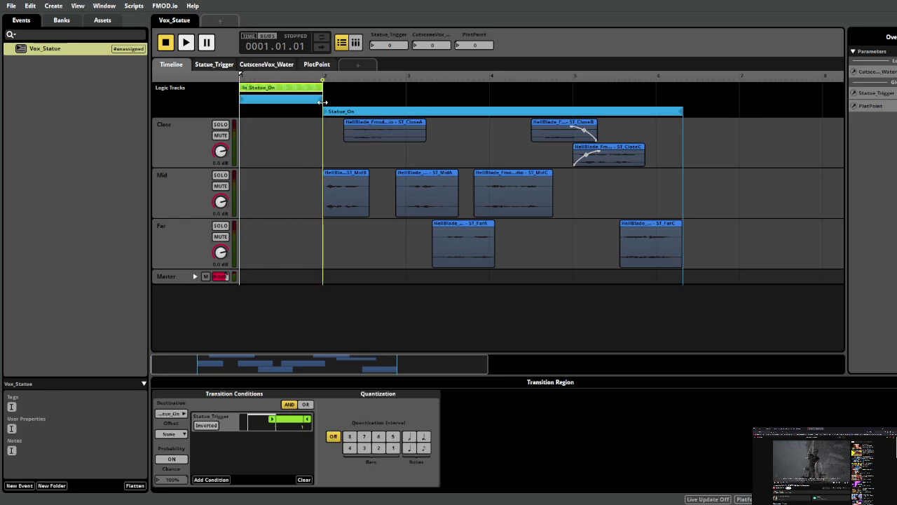
- Play the event with Statue_Trigger set to 1 and steepen the fade-in curve of the ST_CloseC clip
key(space)
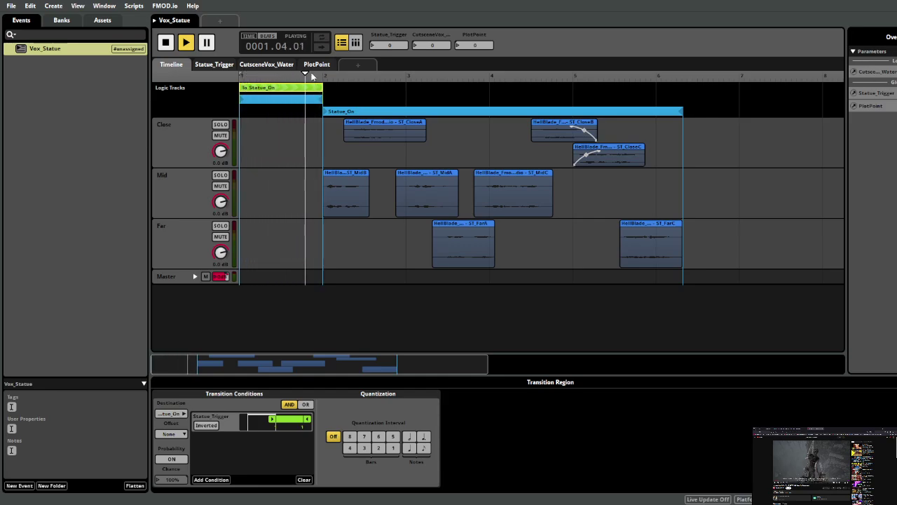
click(439, 112)
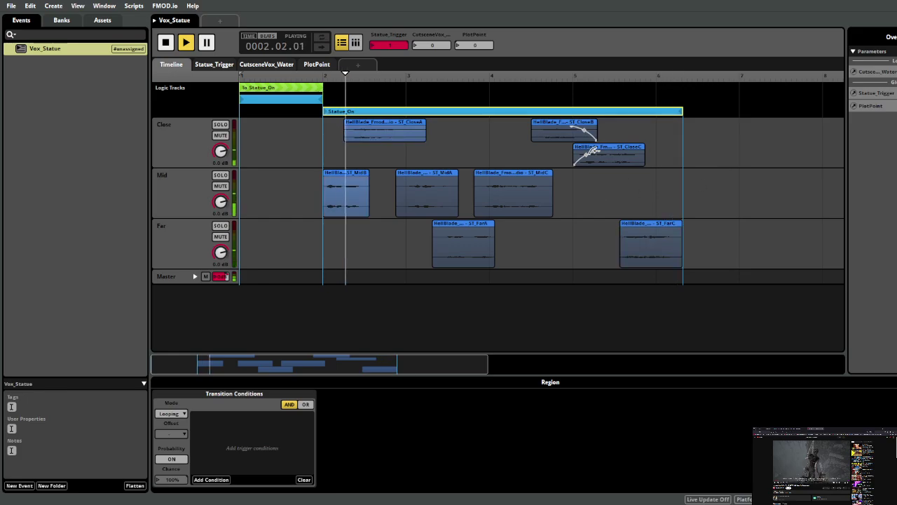
click(575, 150)
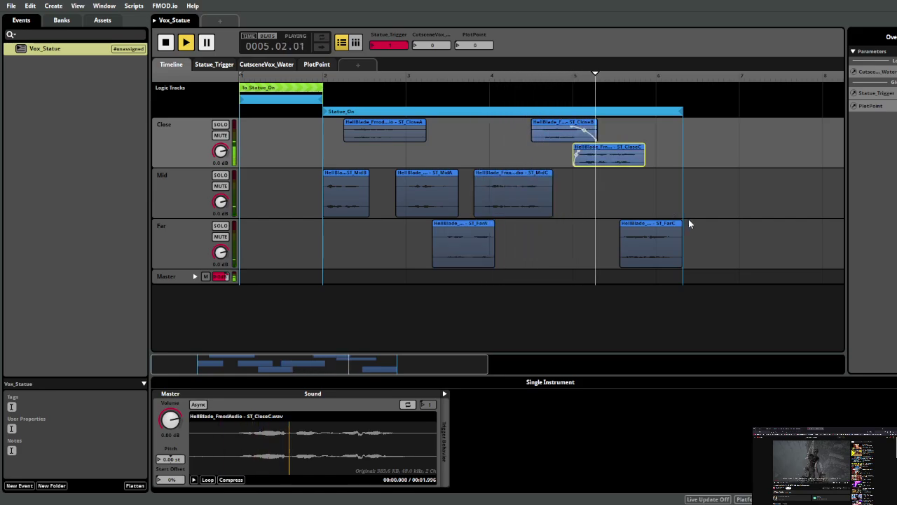
key(space)
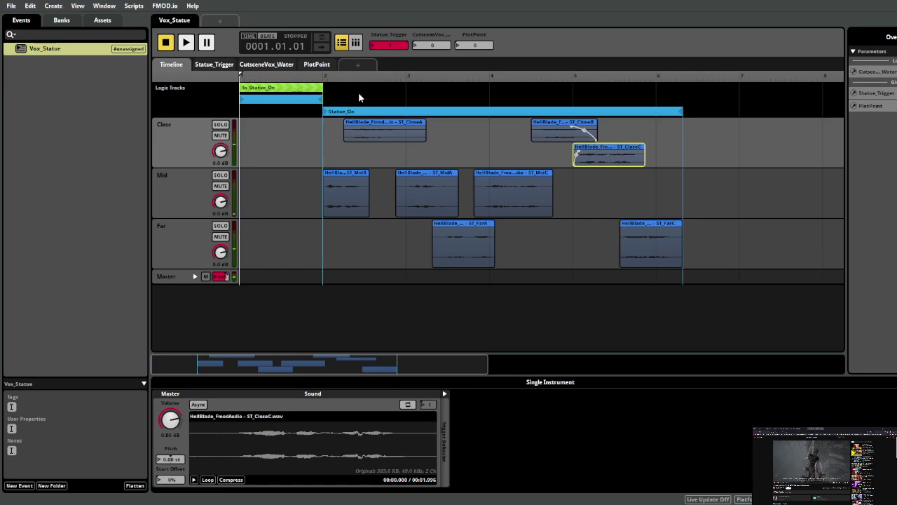
- Add a transition region spanning the whole Statue_On loop region and compare its conditions with those of the bar 1 transition region
click(480, 99)
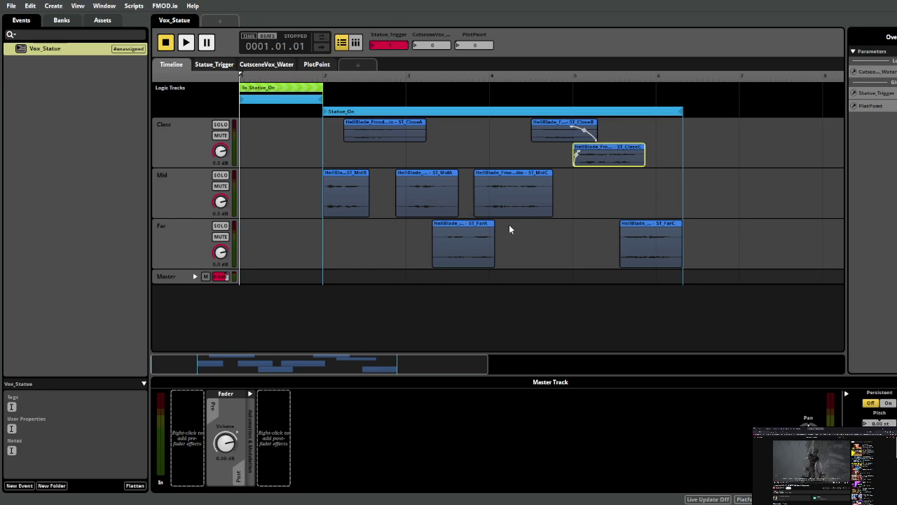
drag(324, 99, 678, 122)
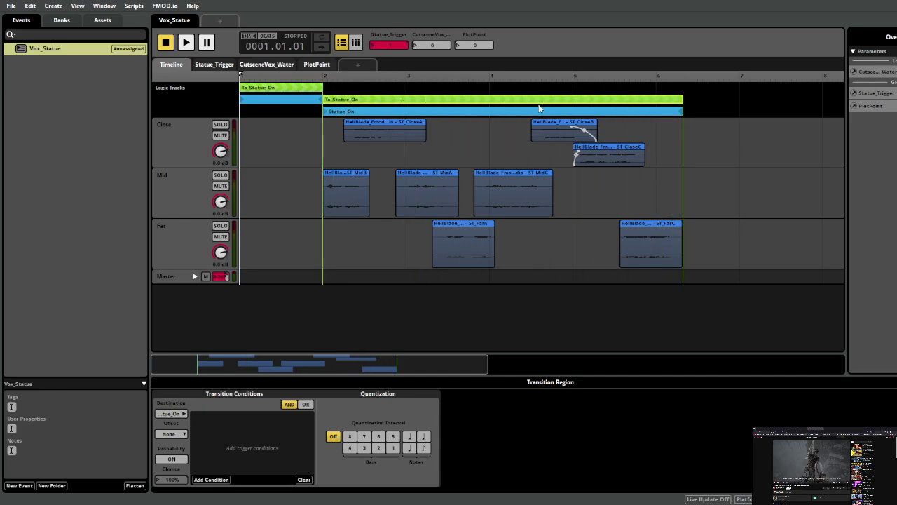
click(266, 87)
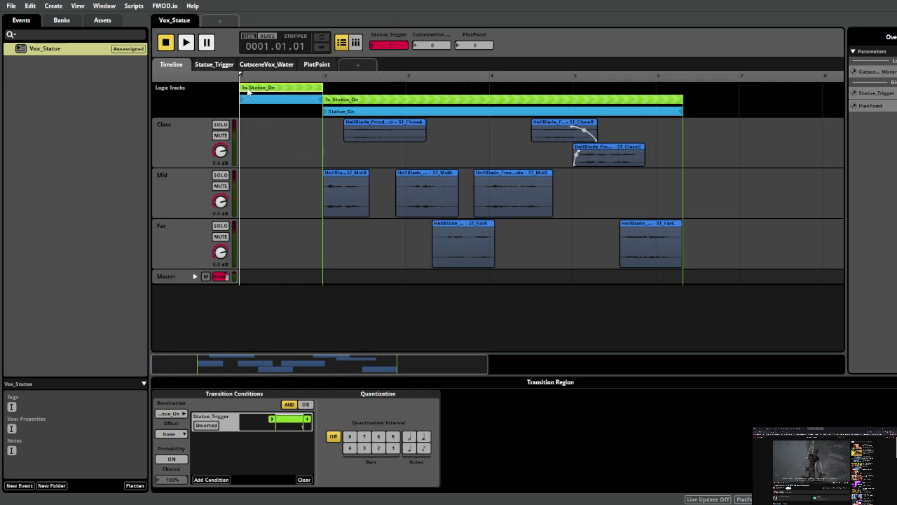
click(346, 105)
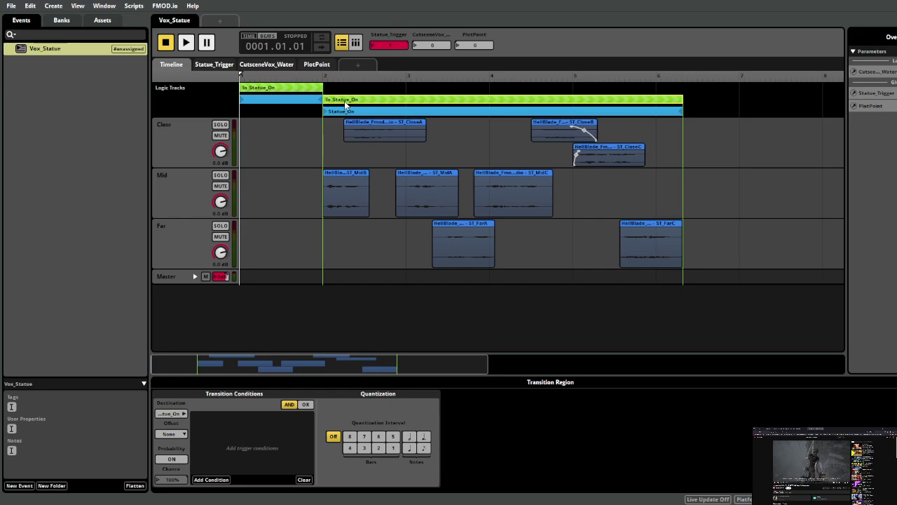
- Rename the loop region at bar 1 as Statue_Off
click(254, 102)
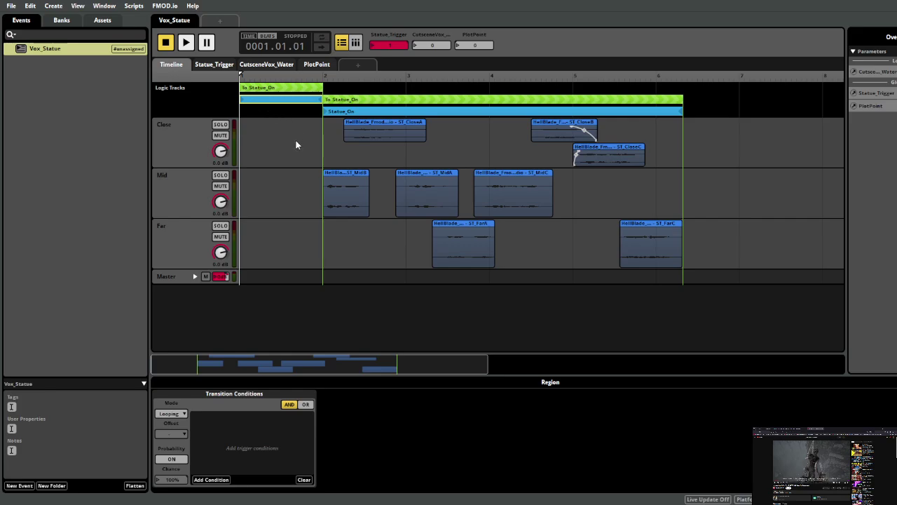
key(Delete)
text(S)
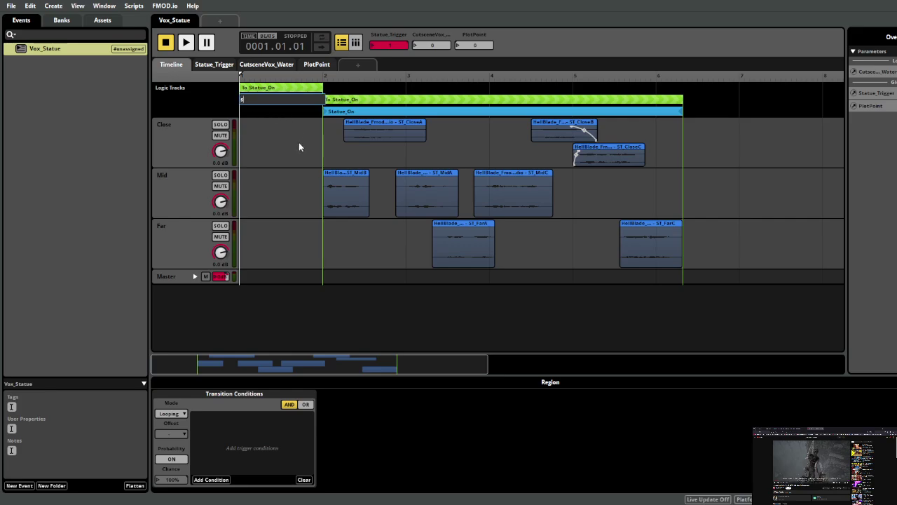
text(tatue_Off)
key(Return)
- Point the transition region above Statue_On to Statue_Off with a Statue_Trigger condition covering only 0, and test it in playback
click(361, 100)
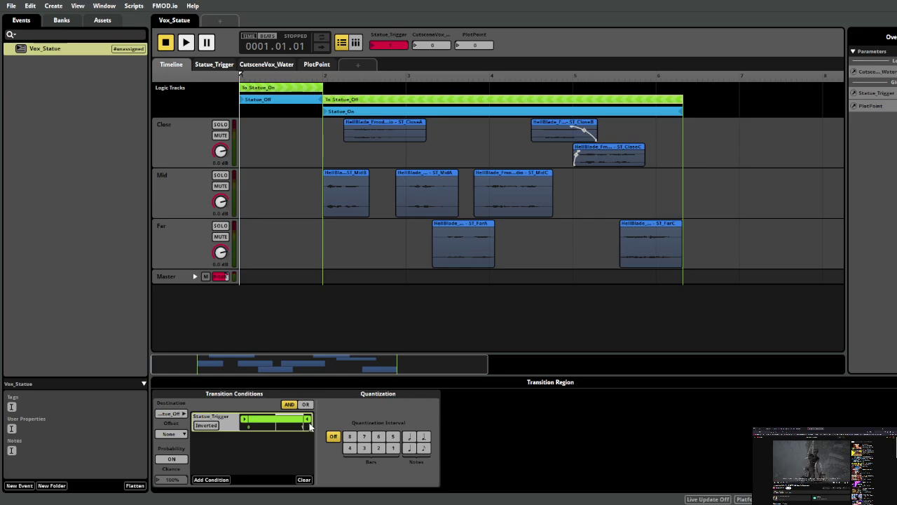
drag(309, 423, 279, 421)
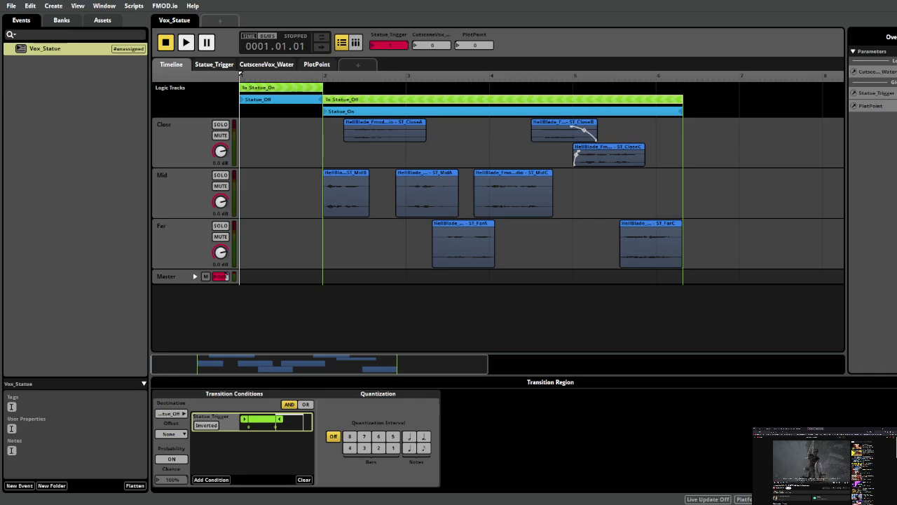
key(space)
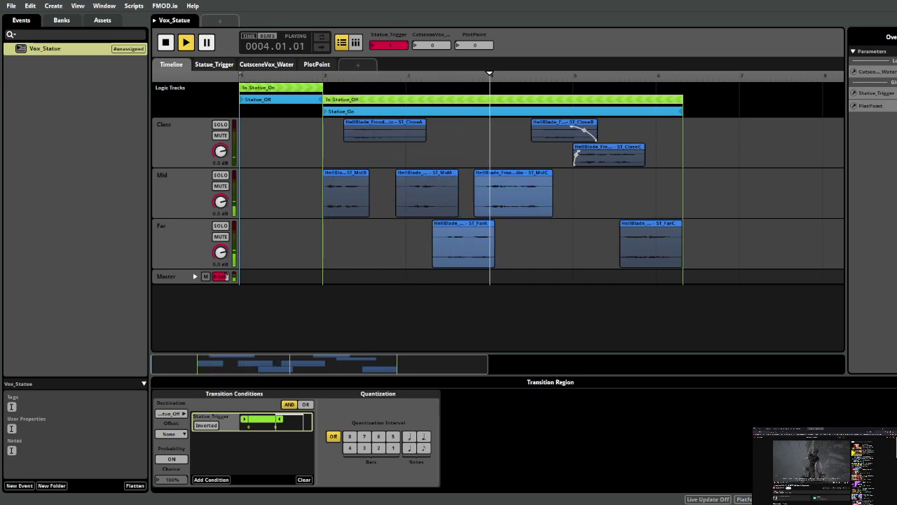
key(space)
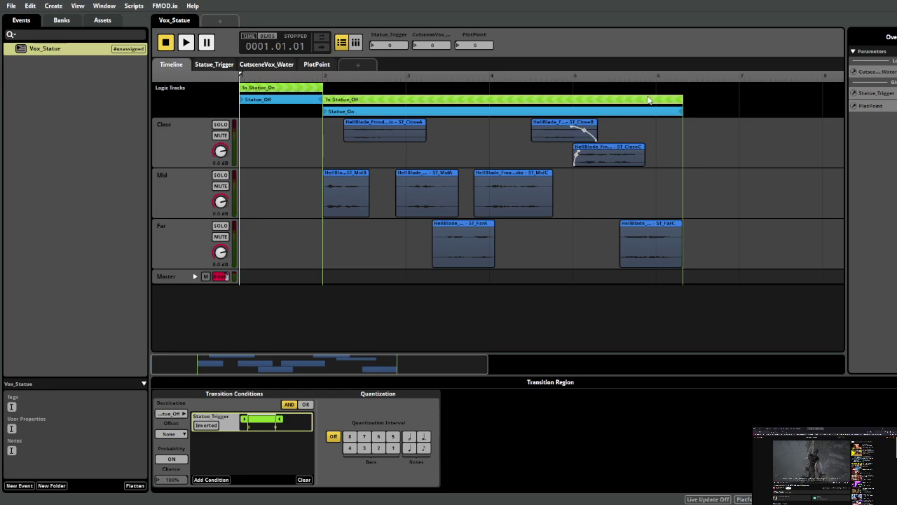
- Open the transition timeline of the To Statue_Off transition region and add source regions on the Close and Mid tracks
double_click(648, 100)
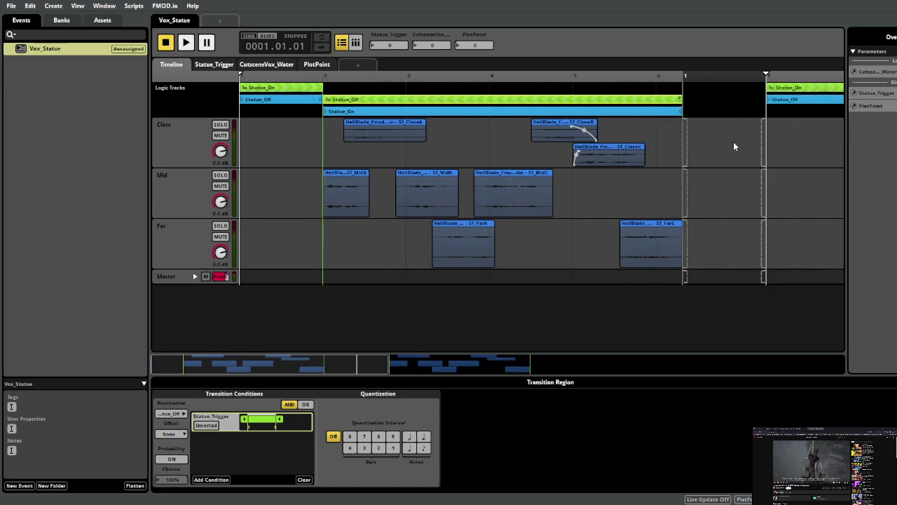
drag(685, 143, 719, 161)
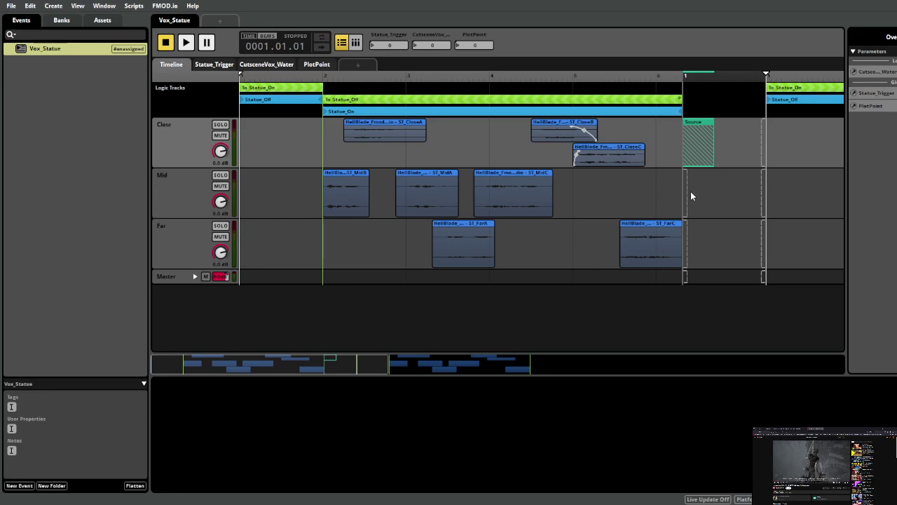
drag(685, 194, 713, 194)
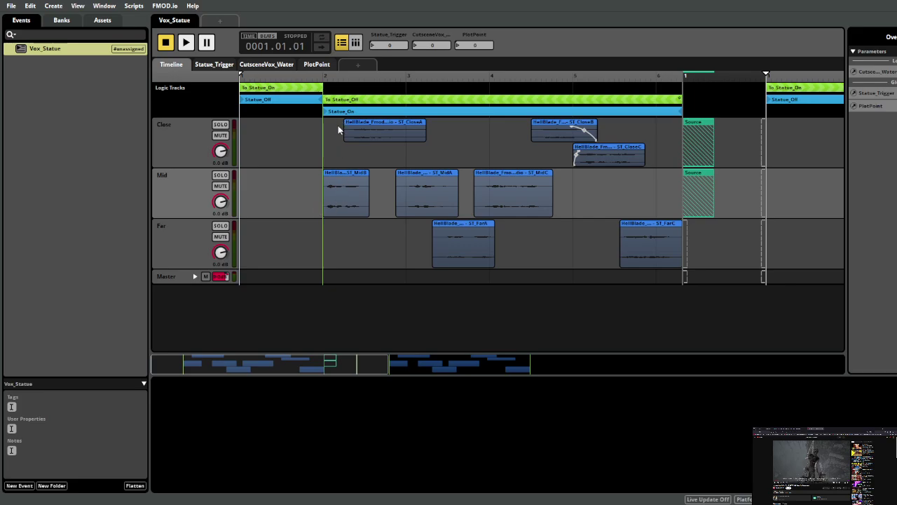
- Examine the ST_MidB and ST_CloseA clips, the To Statue_Off transition region and the Statue_Off loop region that the transition connects
click(339, 188)
click(354, 136)
click(349, 194)
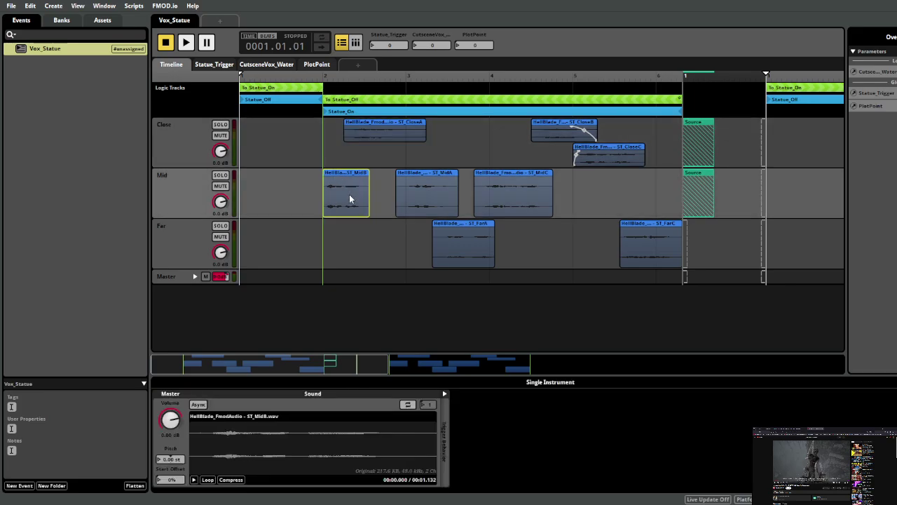
click(368, 125)
click(679, 105)
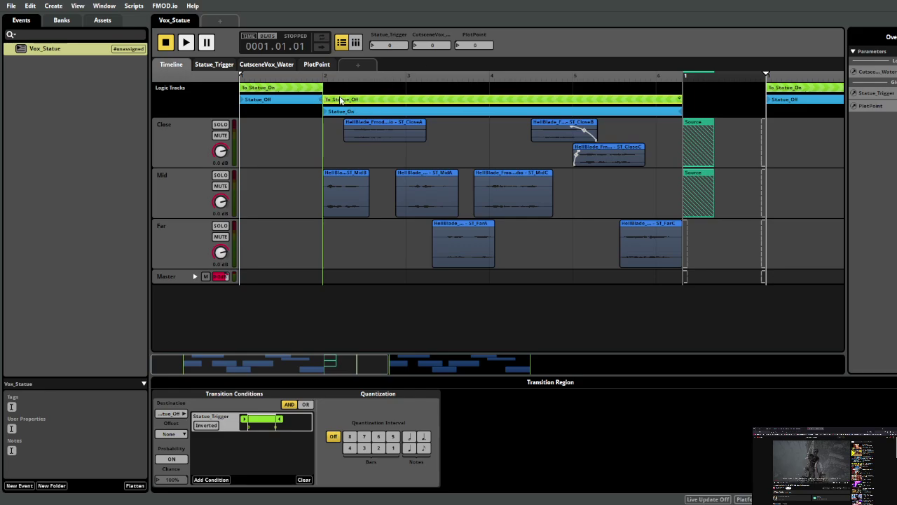
click(698, 151)
click(341, 200)
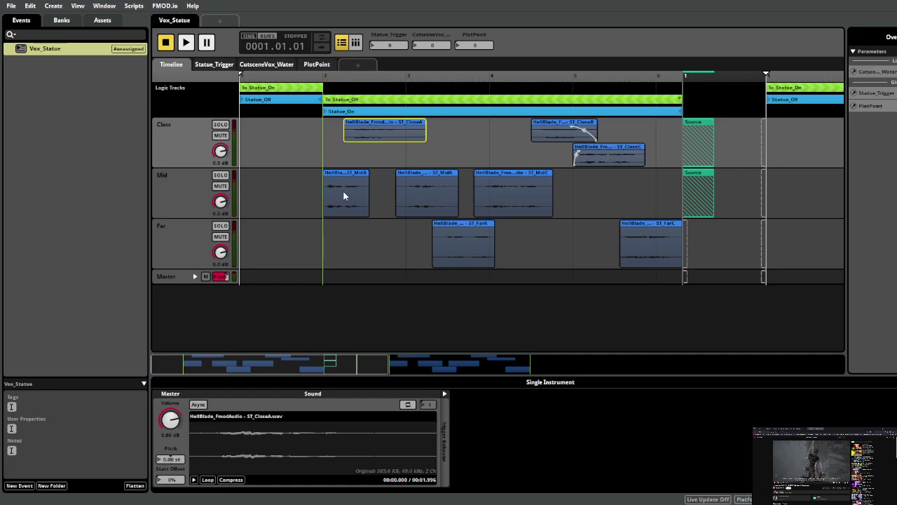
click(357, 140)
click(345, 198)
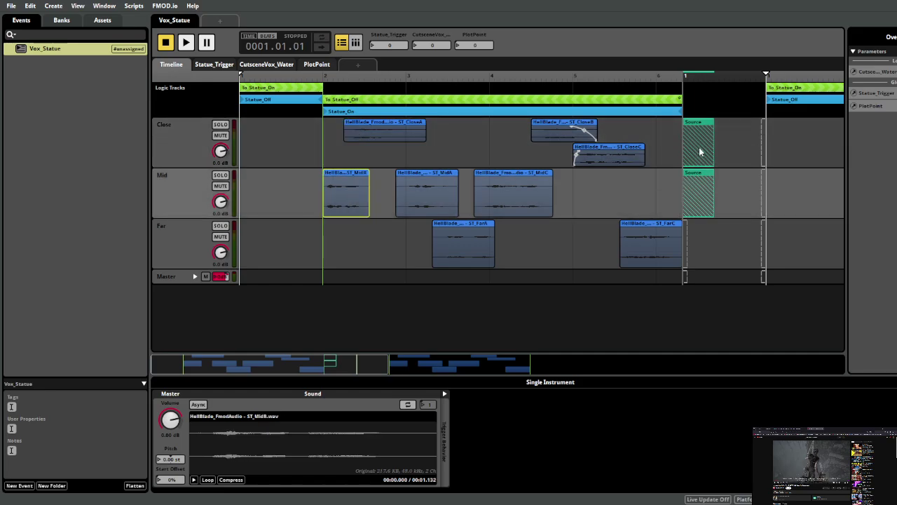
click(263, 101)
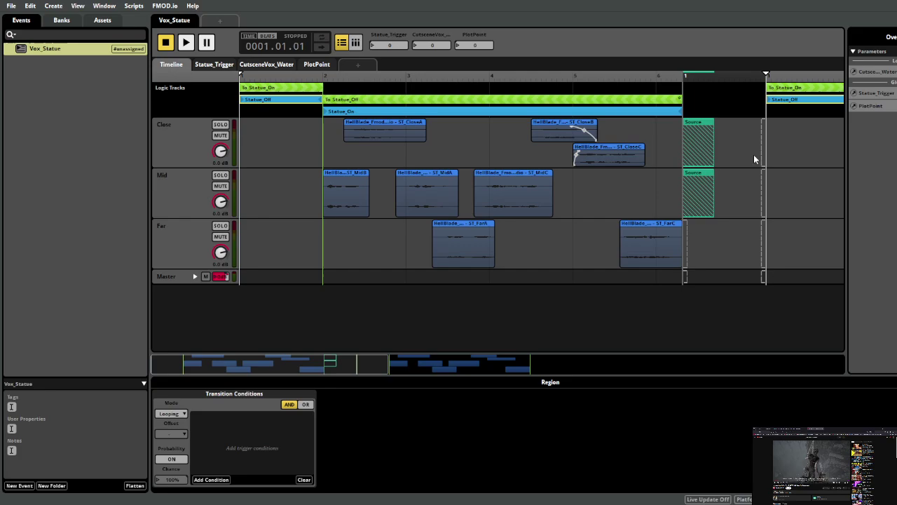
- Shorten the transition timeline to the end of its source regions and add fade-out curves to the Close and Mid sources
drag(766, 74, 714, 74)
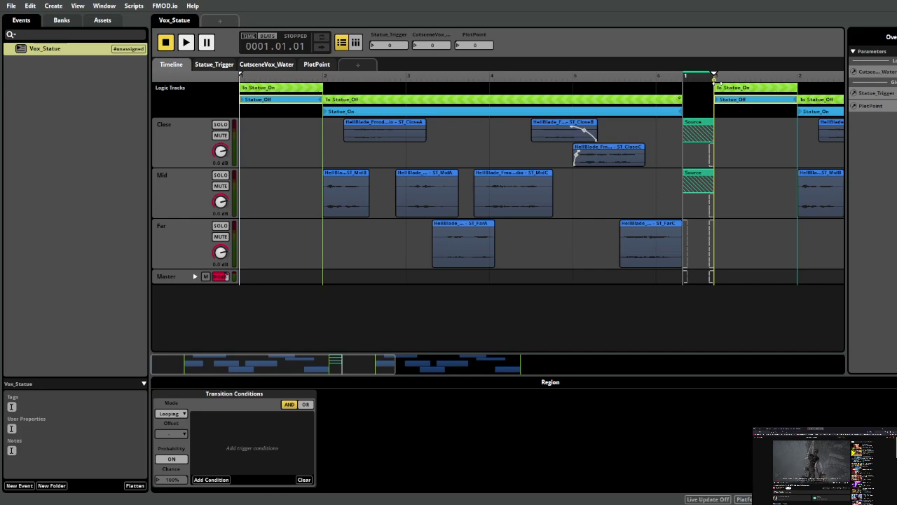
click(714, 125)
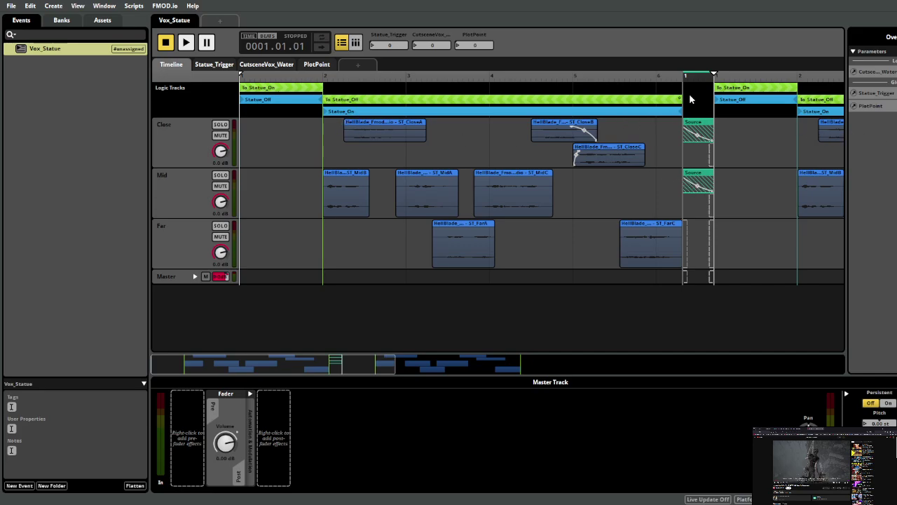
click(330, 183)
click(361, 126)
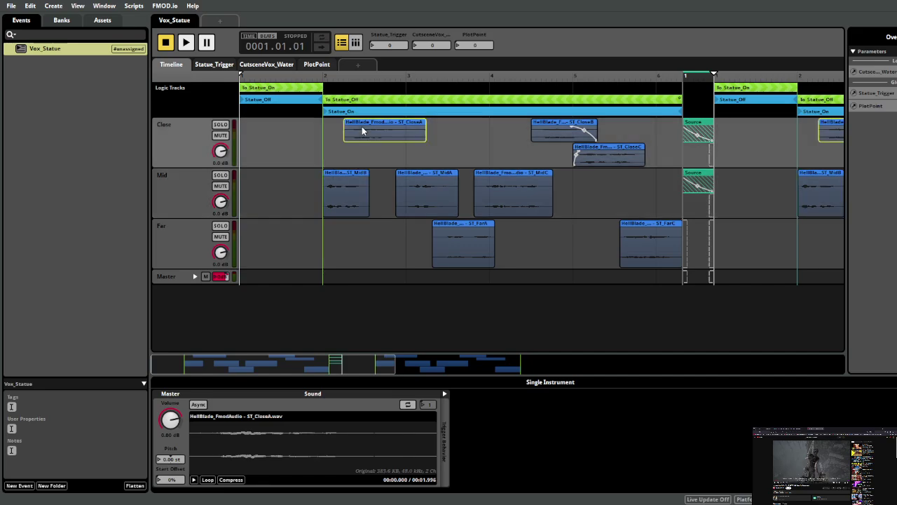
click(331, 183)
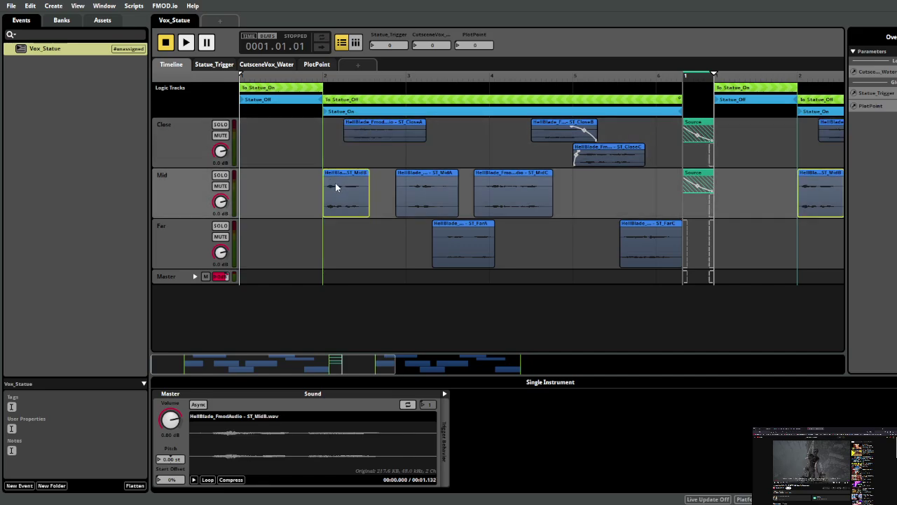
click(255, 102)
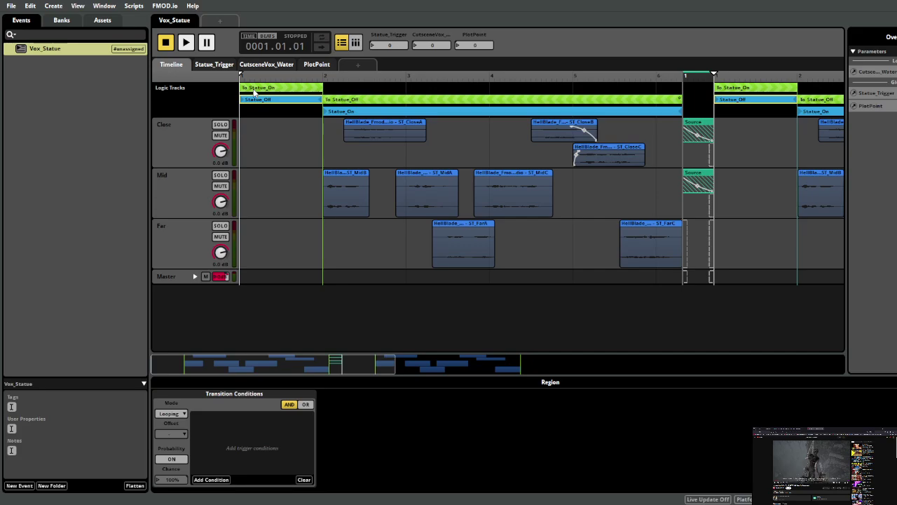
- Set Statue_Trigger to 1 and play the event from the boundary between Statue_Off and Statue_On
click(324, 77)
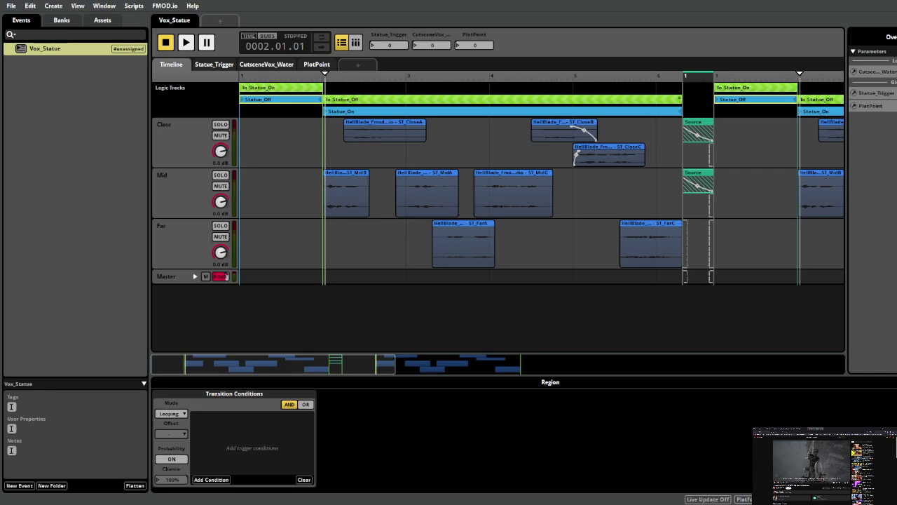
click(389, 45)
click(243, 77)
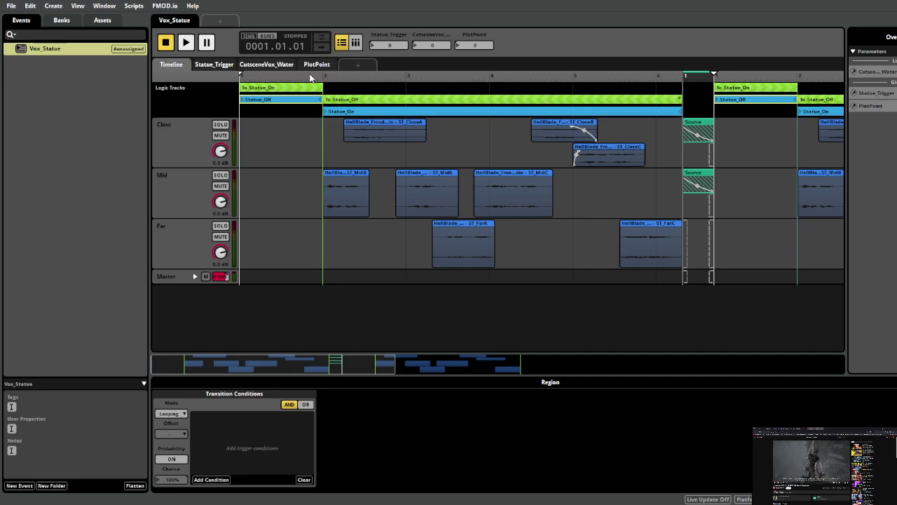
click(324, 77)
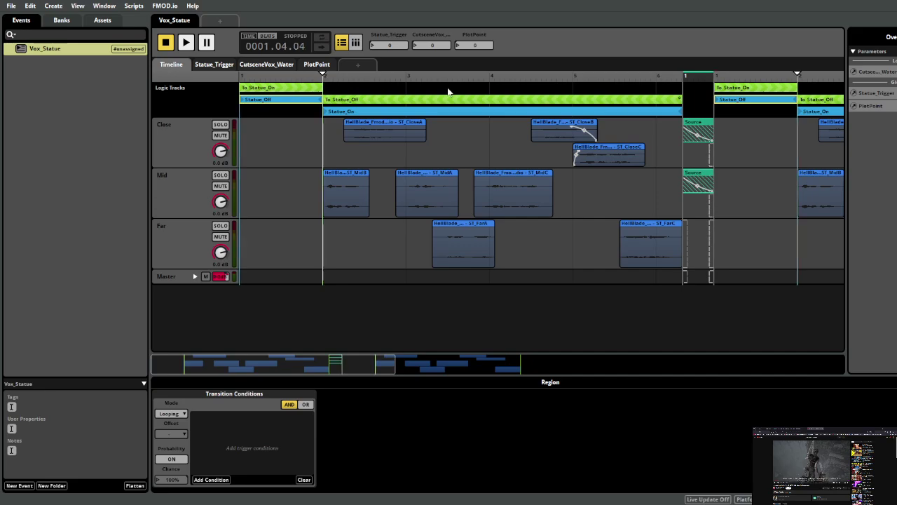
key(space)
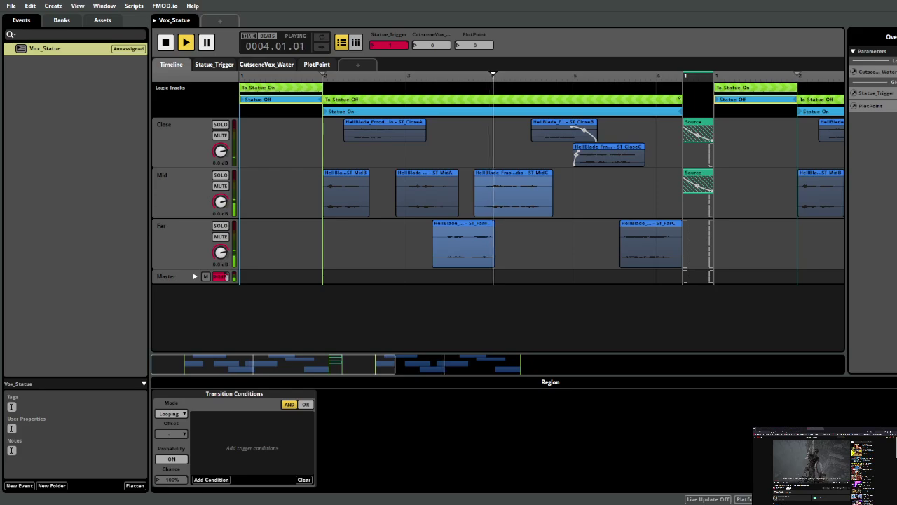
key(space)
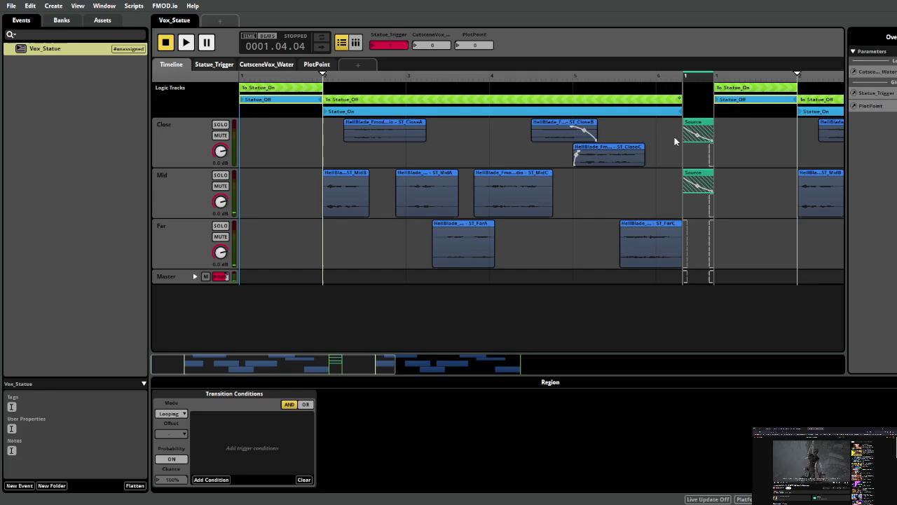
- Check the To Statue_Off transition conditions and move the playhead through the Statue_On clips and the Statue_Off region to trace the transition
click(654, 101)
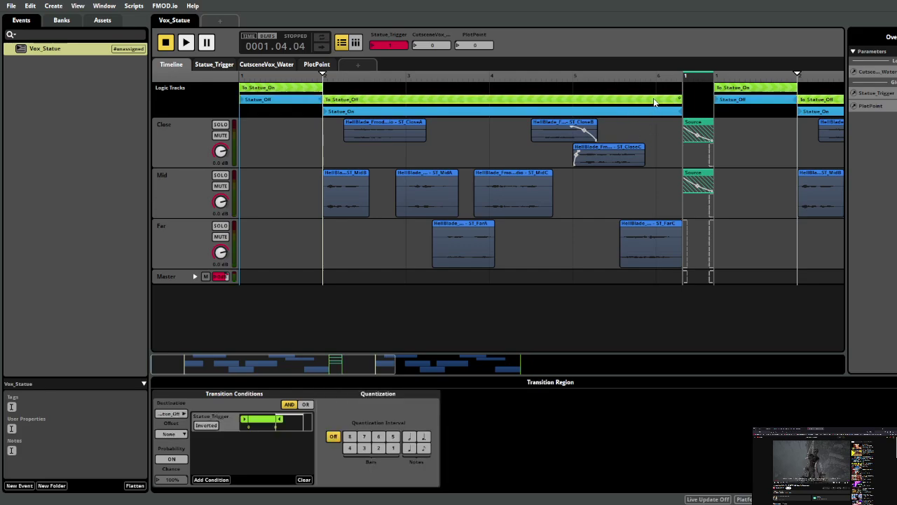
click(345, 195)
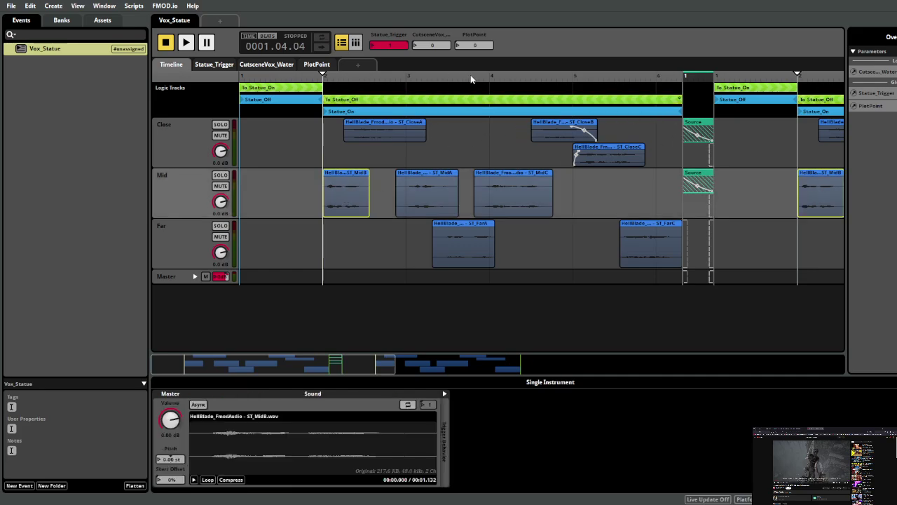
click(502, 78)
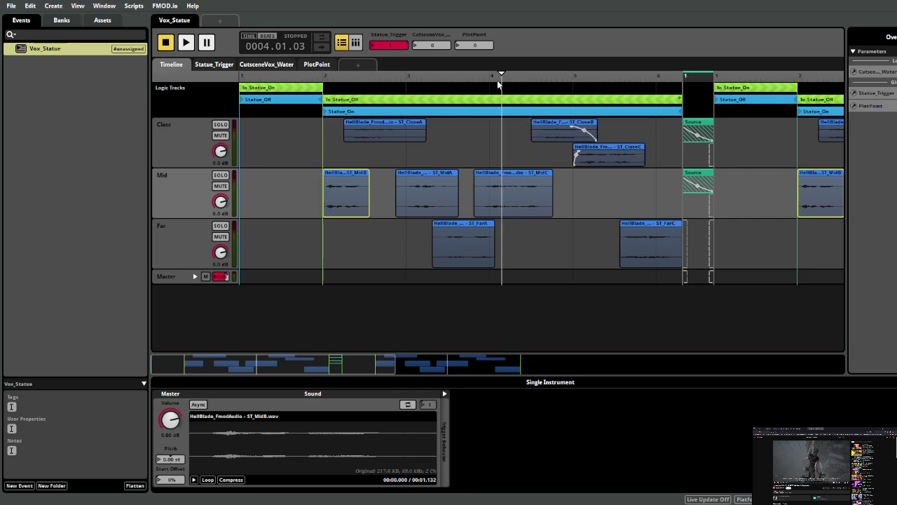
drag(507, 77, 548, 88)
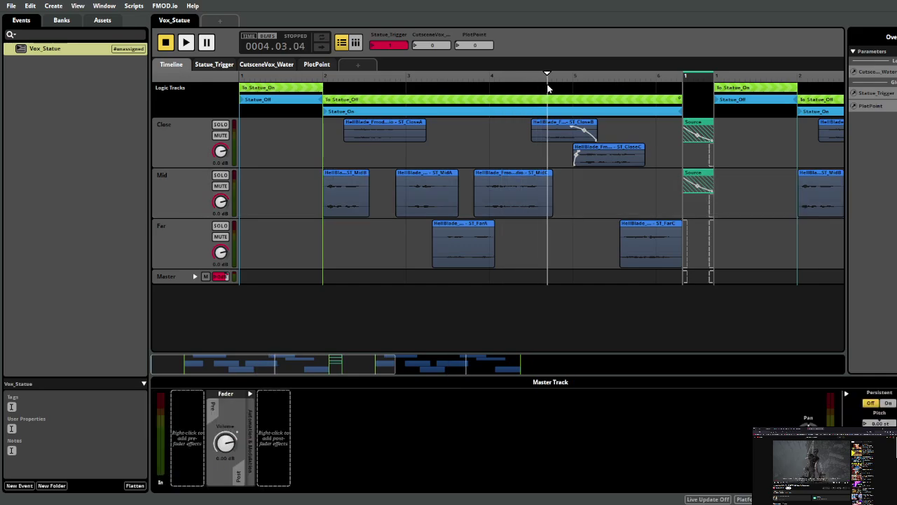
click(248, 77)
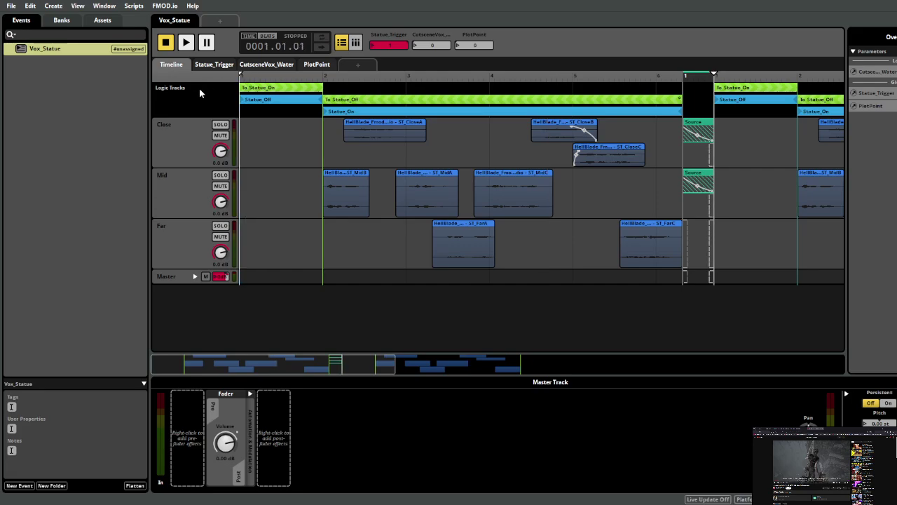
click(423, 78)
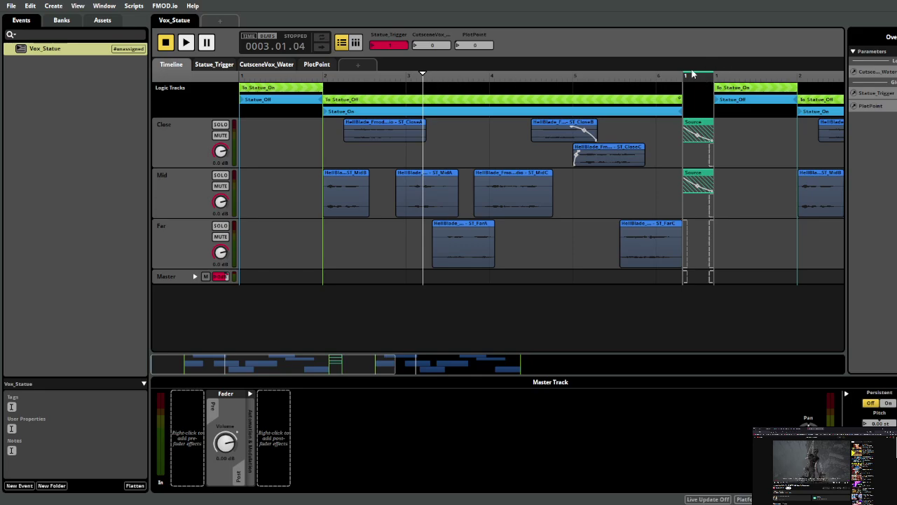
drag(428, 80, 455, 81)
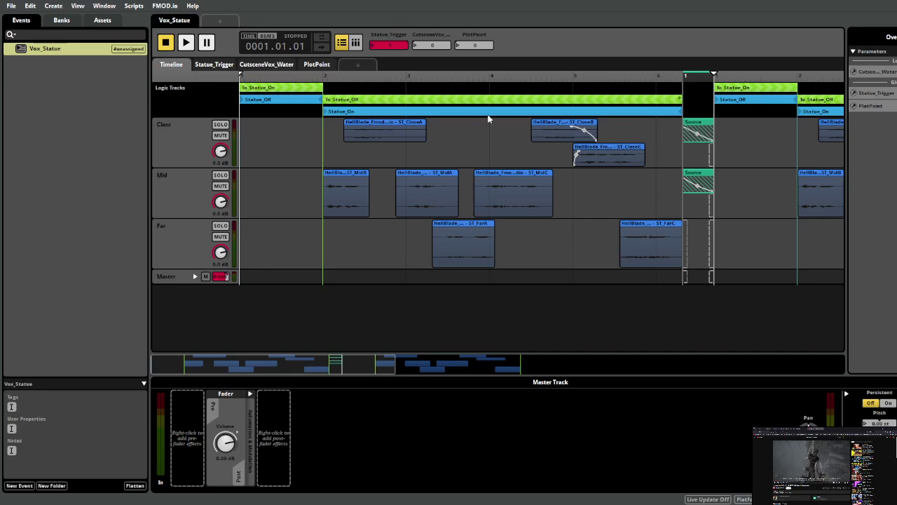
click(329, 81)
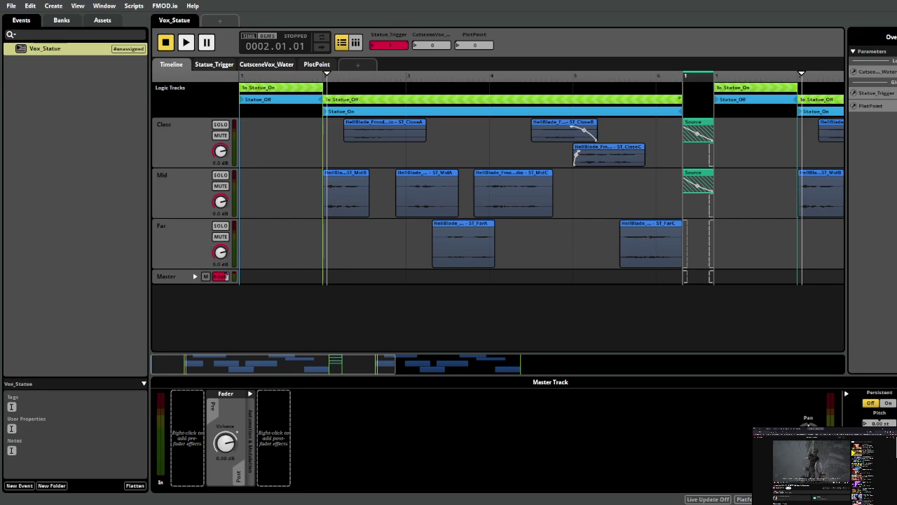
click(694, 77)
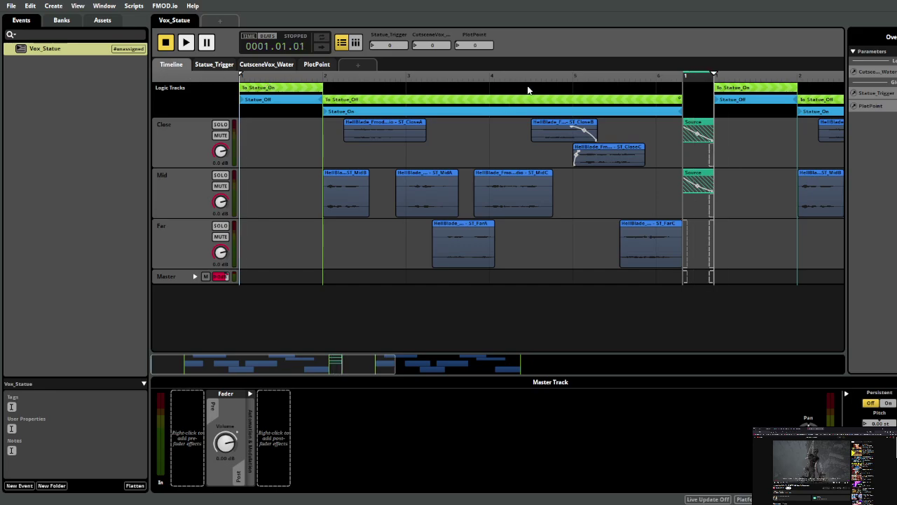
- Play the event repeatedly from the start of Statue_On to audition the faded transition to Statue_Off with Statue_Trigger at 0
click(322, 74)
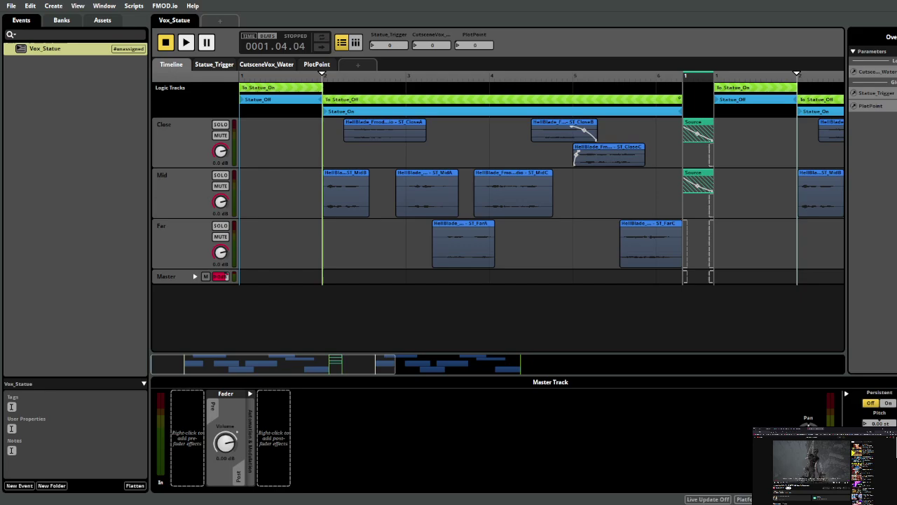
key(space)
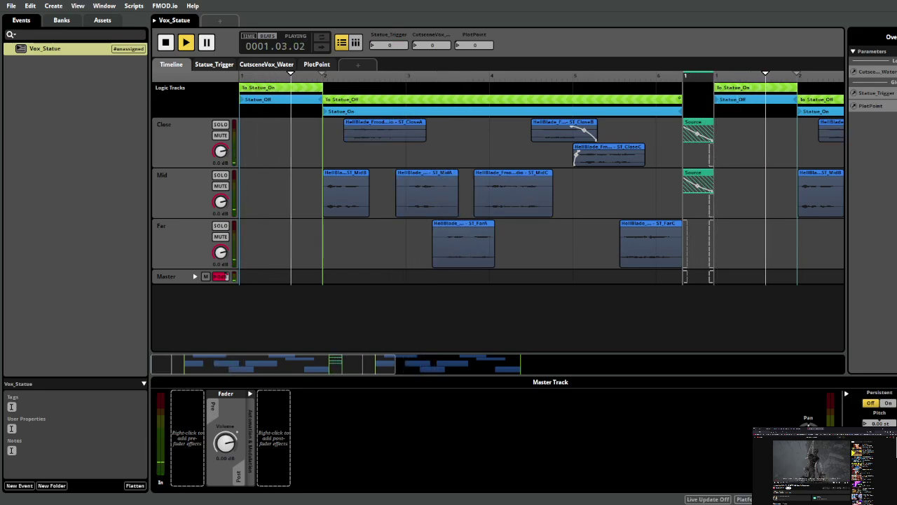
key(space)
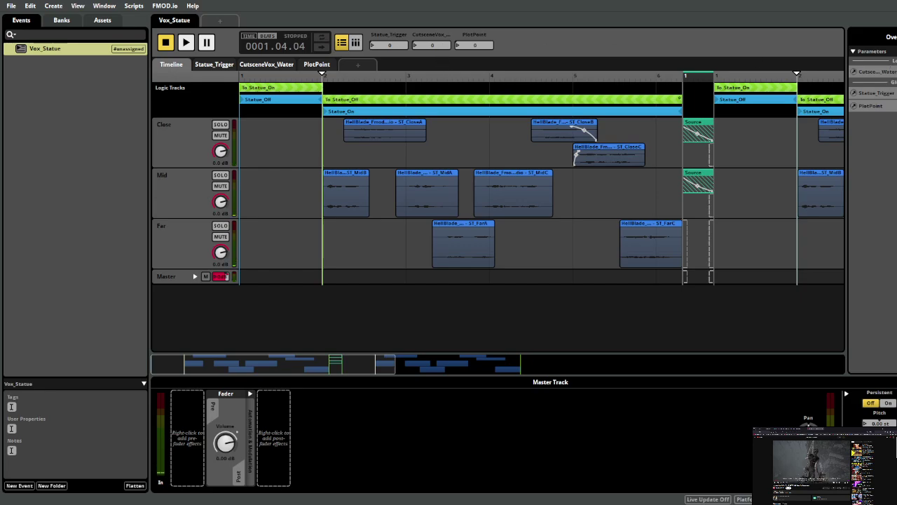
key(space)
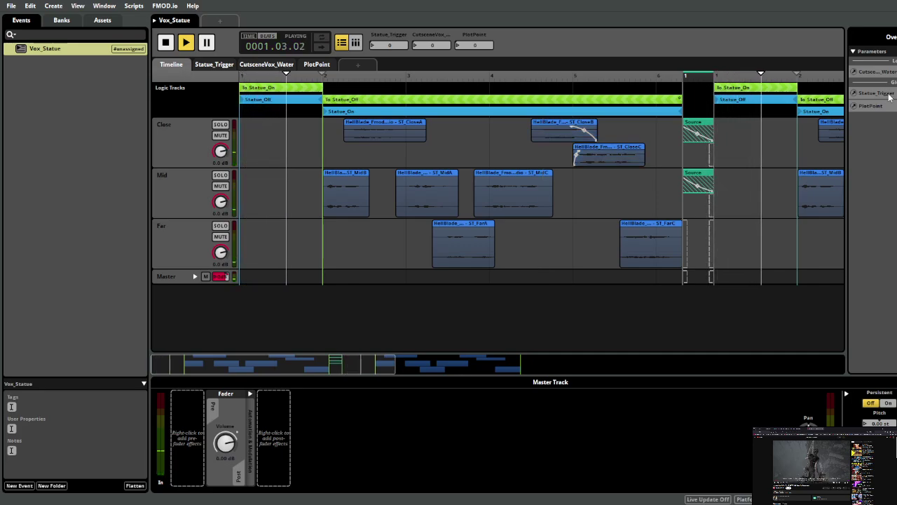
key(space)
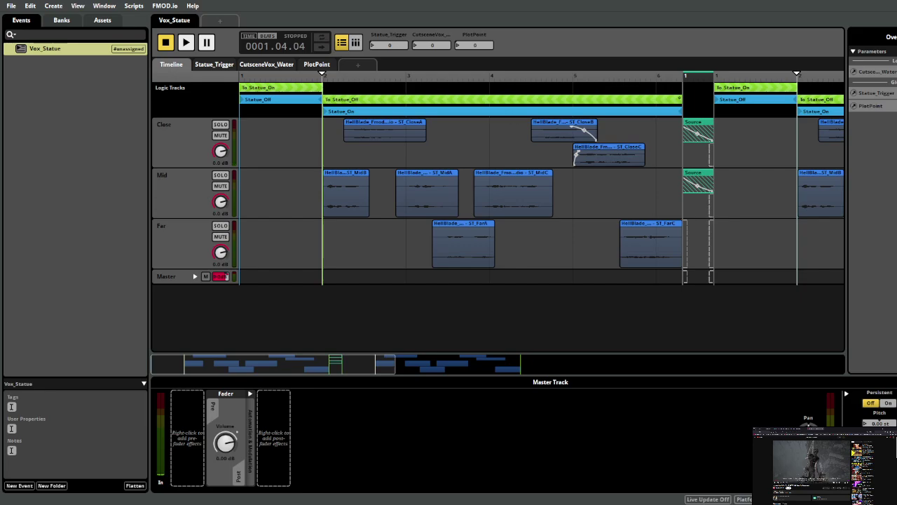
key(space)
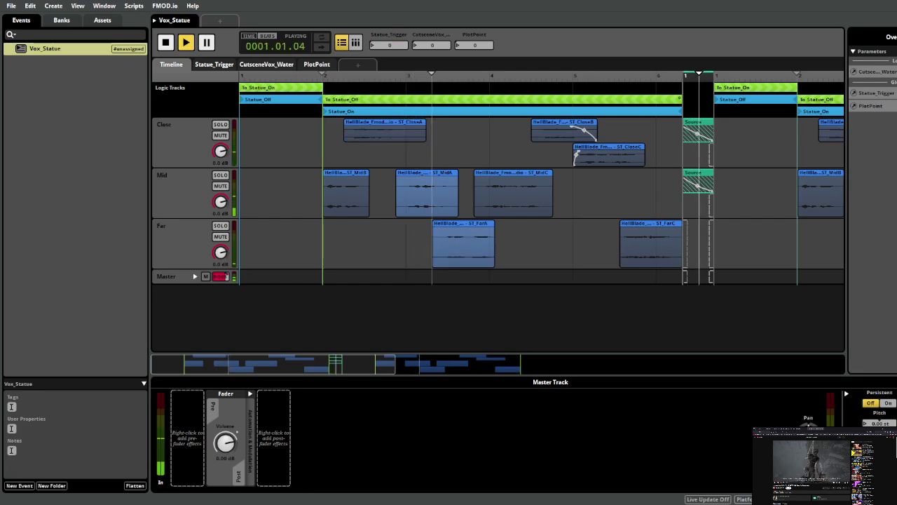
key(space)
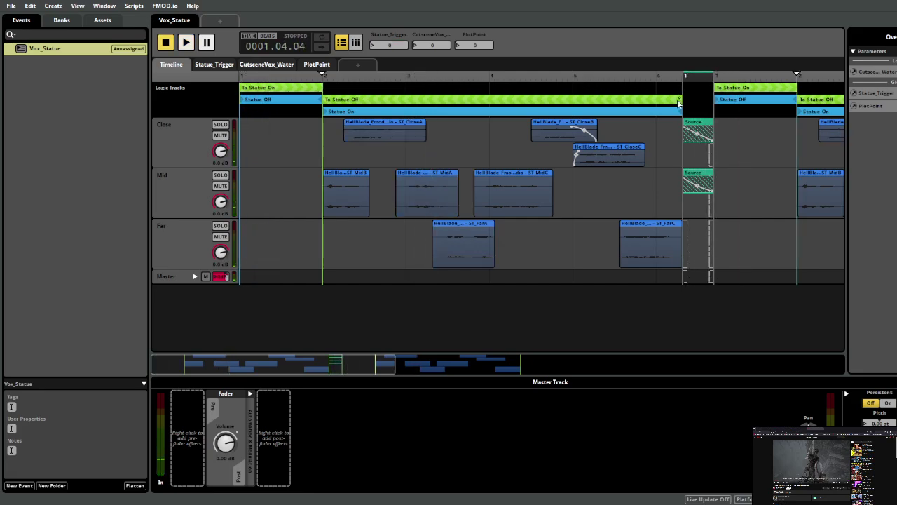
- Lengthen the To Statue_Off transition timeline and extend the Close and Mid source regions to its new end
drag(713, 77, 739, 77)
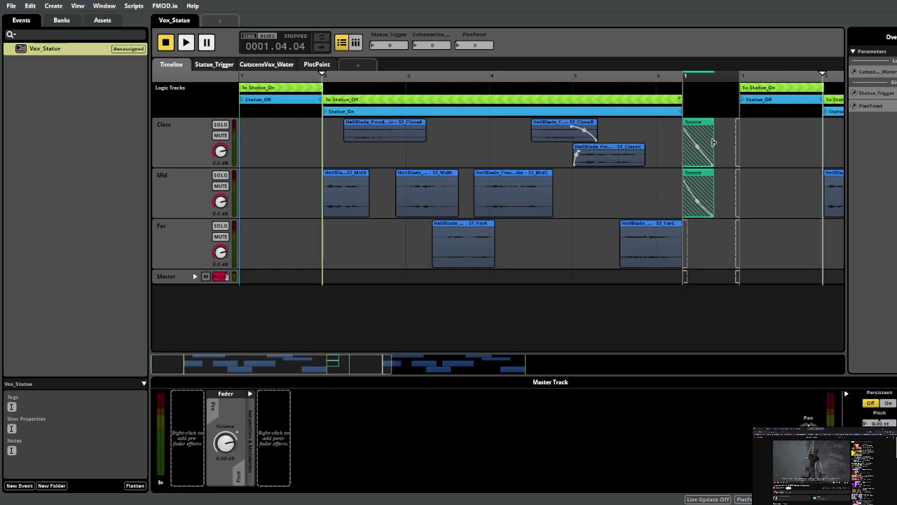
drag(713, 143, 739, 143)
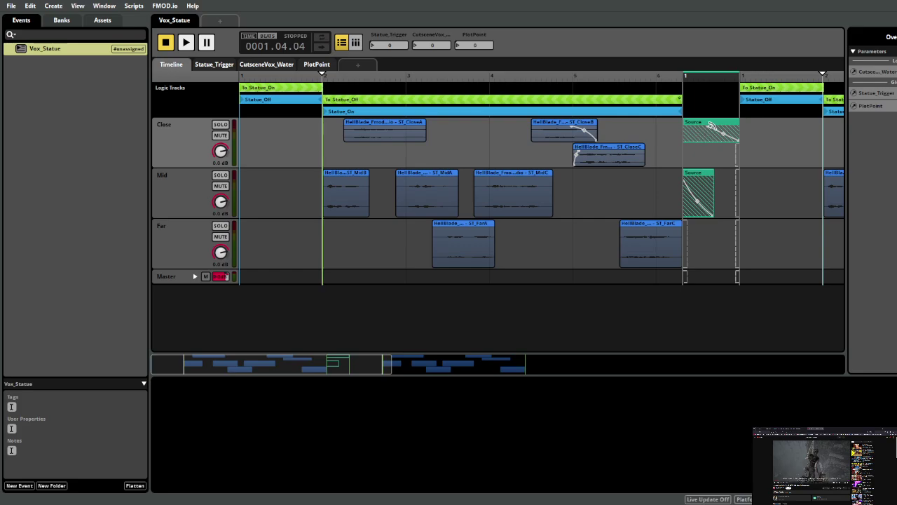
drag(713, 195, 740, 195)
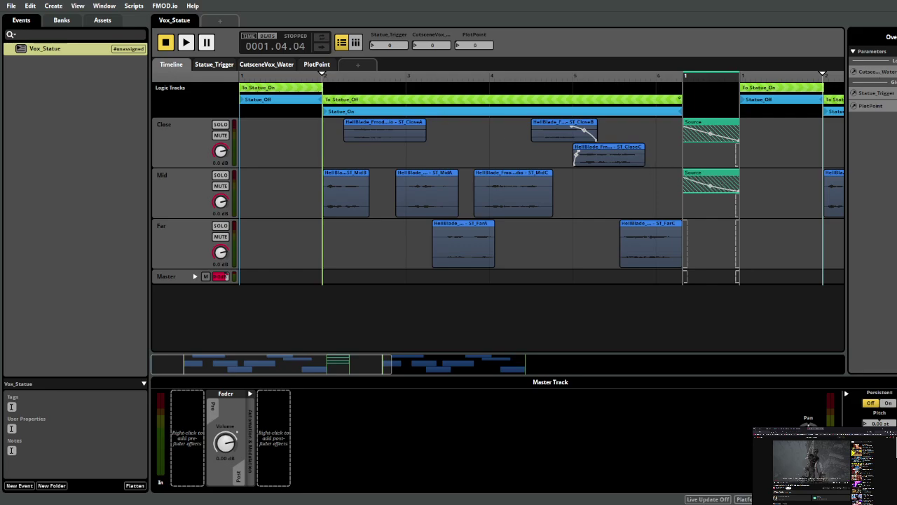
- Bend the Close and Mid source fade-outs so they drop faster at first, and audition the transition to Statue_Off with repeated playback
key(space)
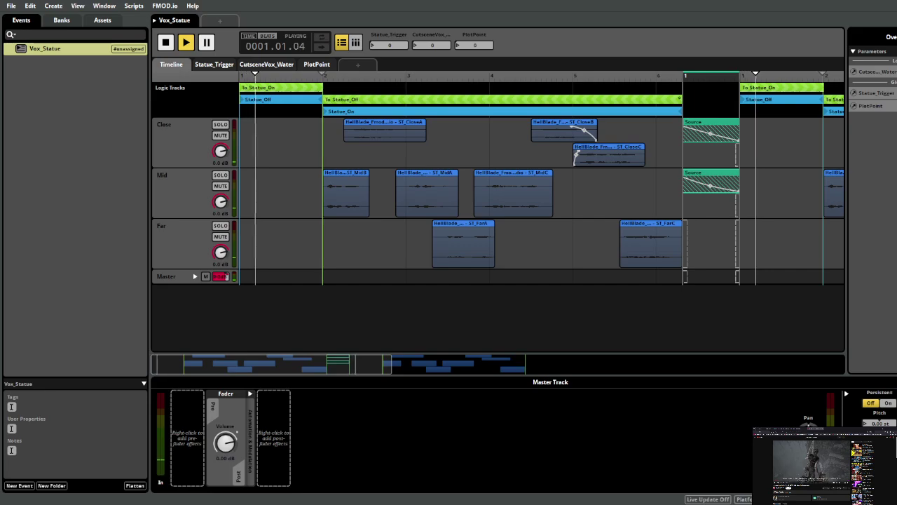
key(space)
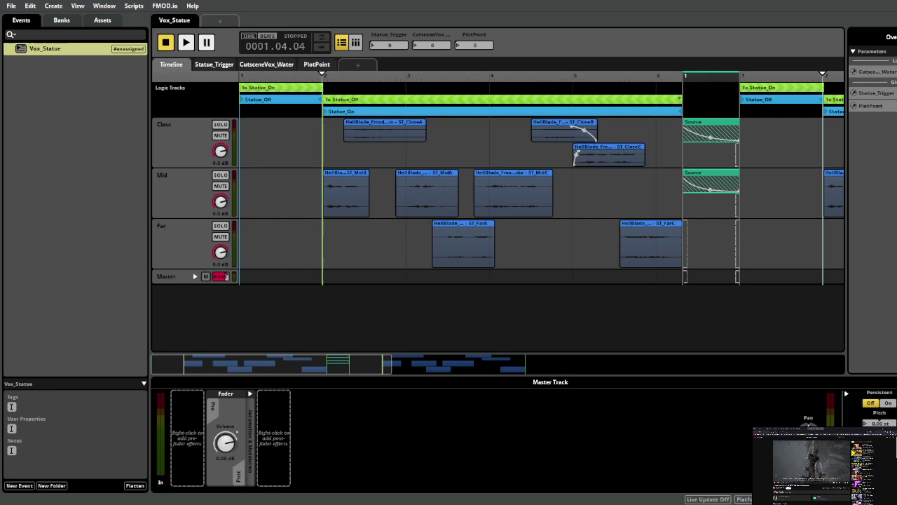
key(space)
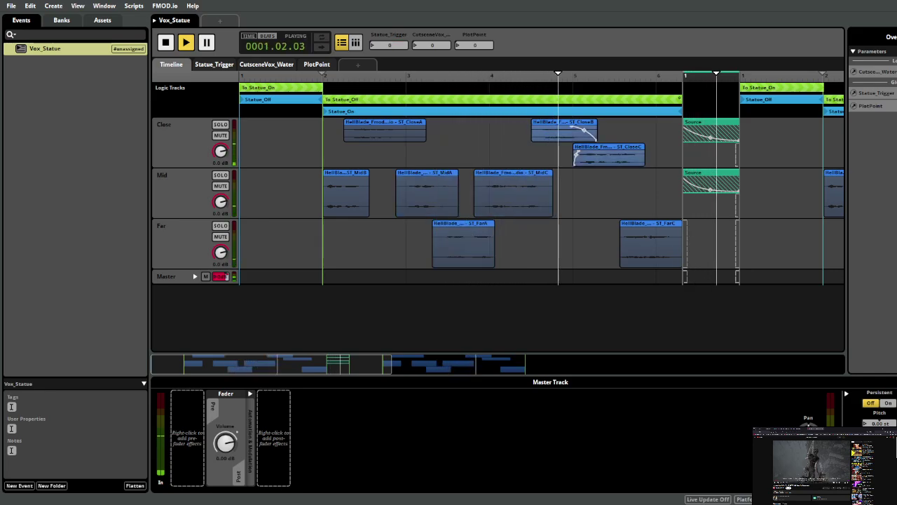
key(space)
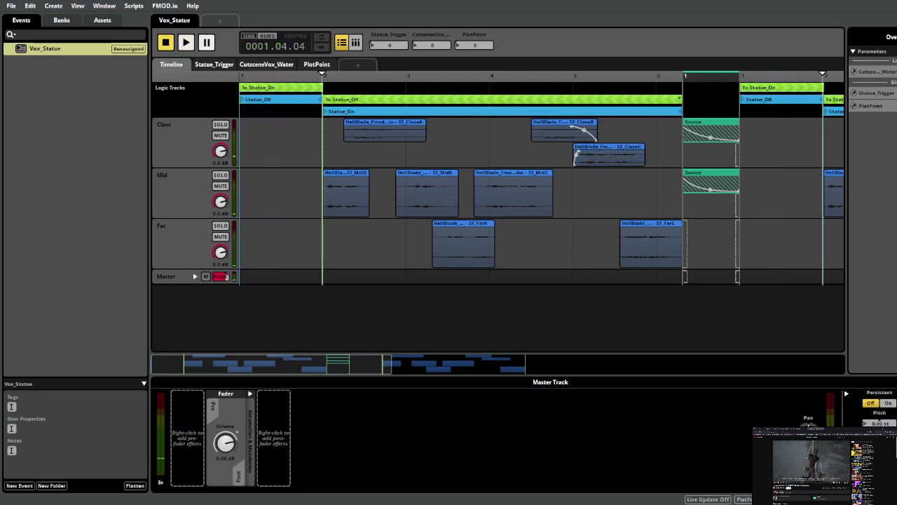
key(space)
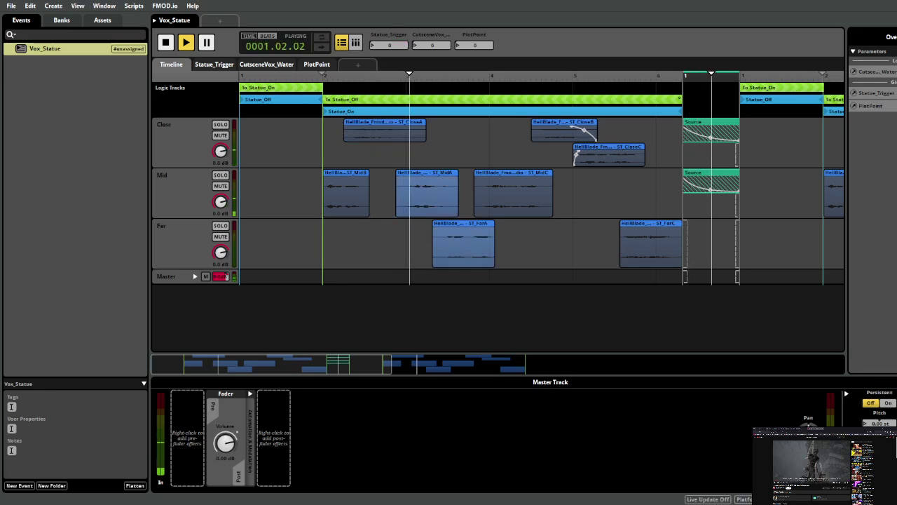
key(space)
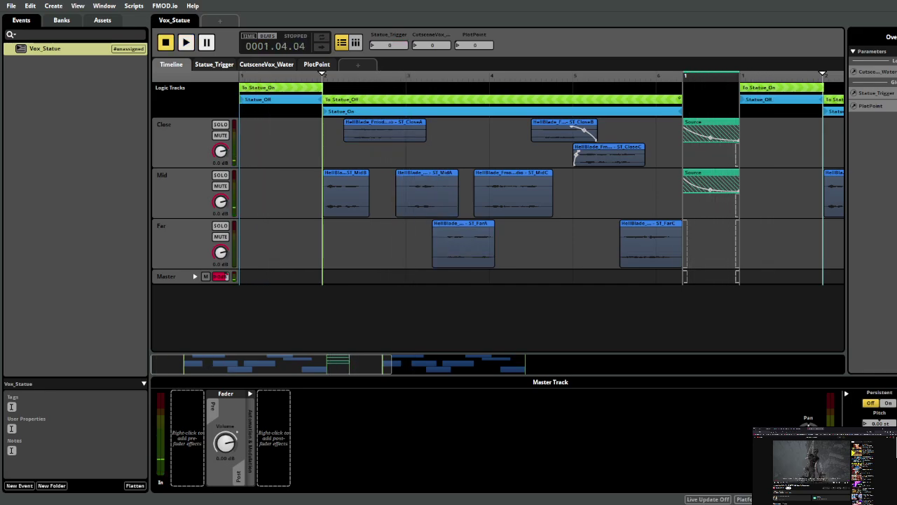
key(space)
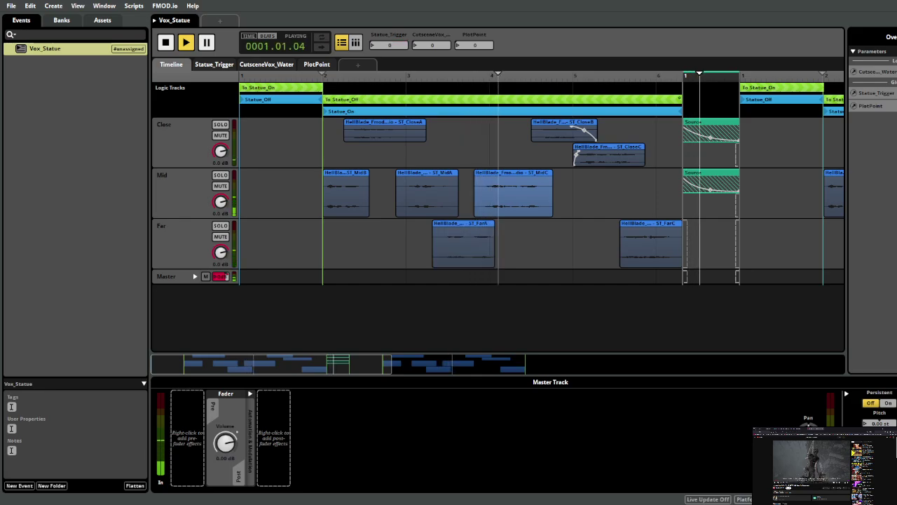
key(space)
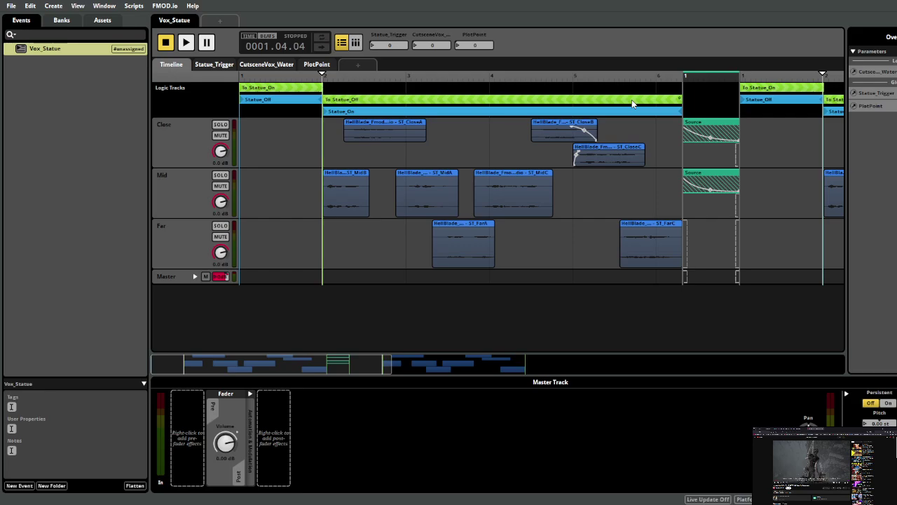
- Create a new 3D event named Vox_Statue3D
click(632, 100)
click(64, 60)
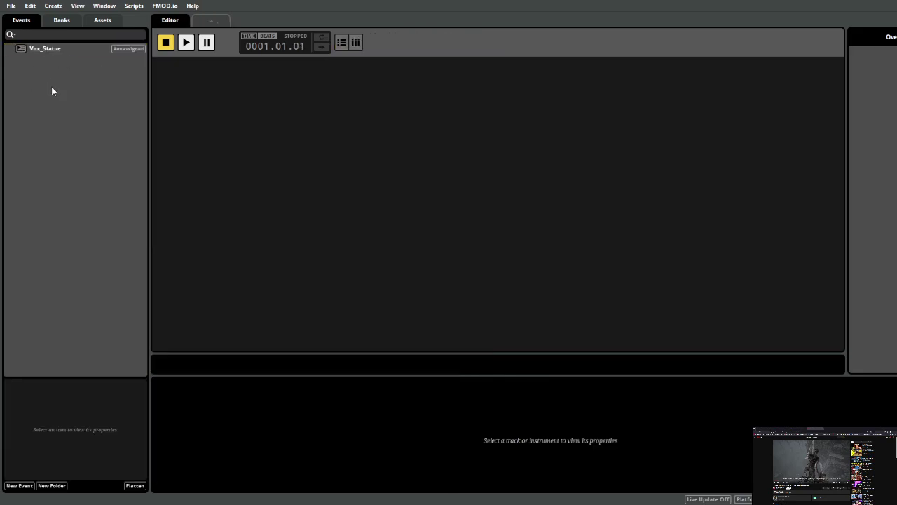
key(ctrl+e)
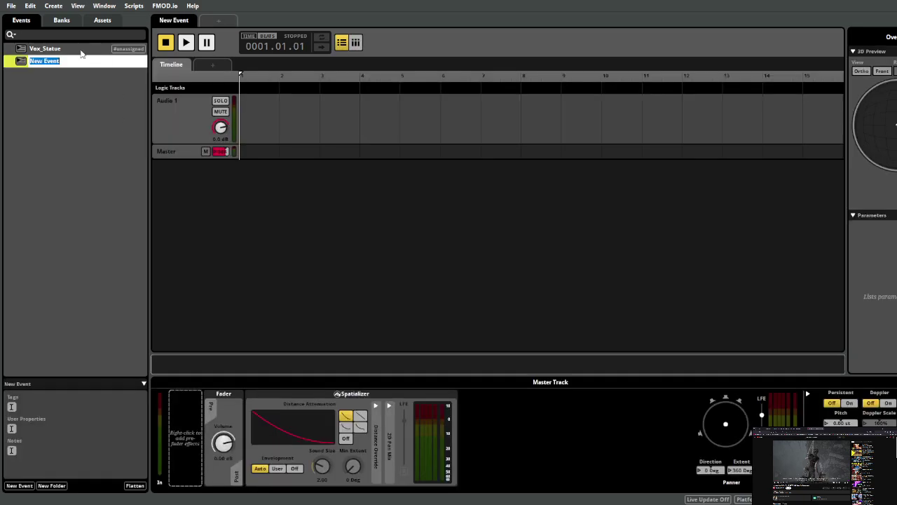
text(Vo)
key(BackSpace)
key(BackSpace)
key(BackSpace)
text(tatue3d)
key(BackSpace)
text(D)
key(Return)
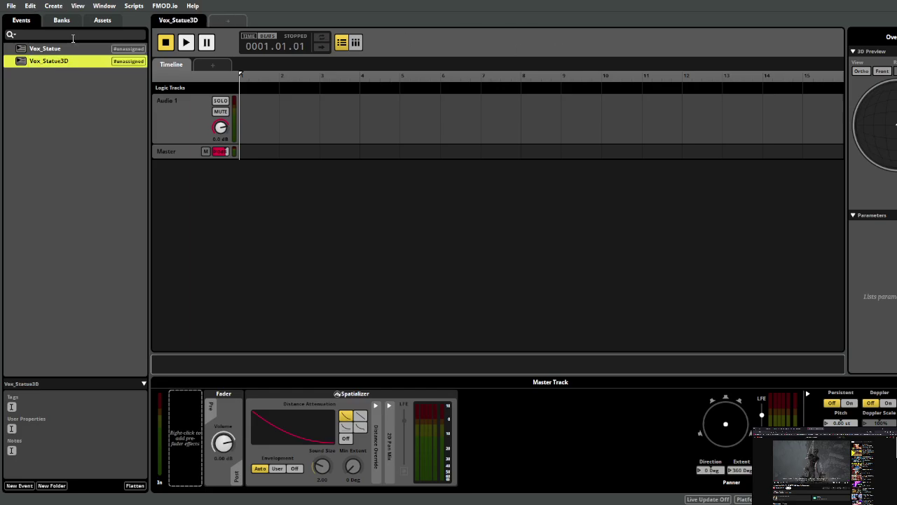
- Add two more audio tracks to Vox_Statue3D
click(76, 53)
click(41, 64)
click(178, 114)
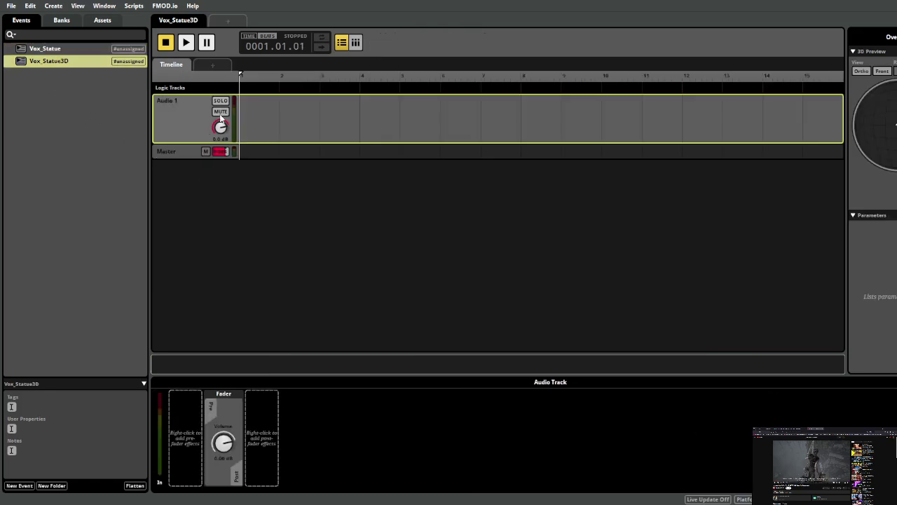
key(ctrl+t)
click(193, 165)
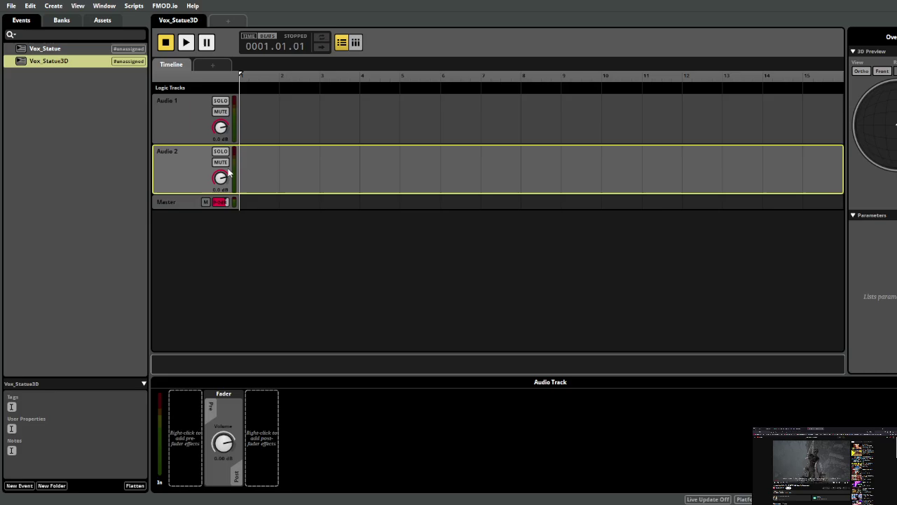
key(ctrl+t)
- Copy all logic regions and voice clips from Vox_Statue and paste them at the start of the Vox_Statue3D timeline
click(71, 52)
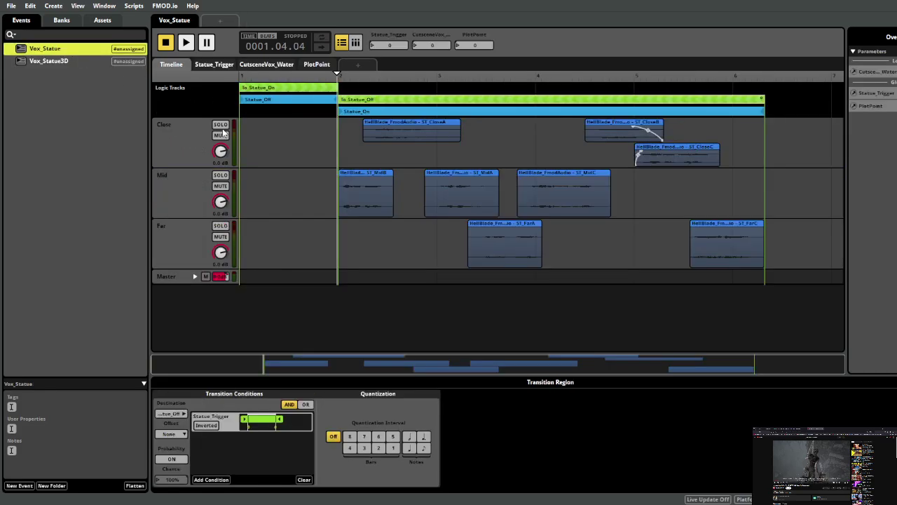
drag(246, 89, 726, 247)
drag(818, 83, 233, 292)
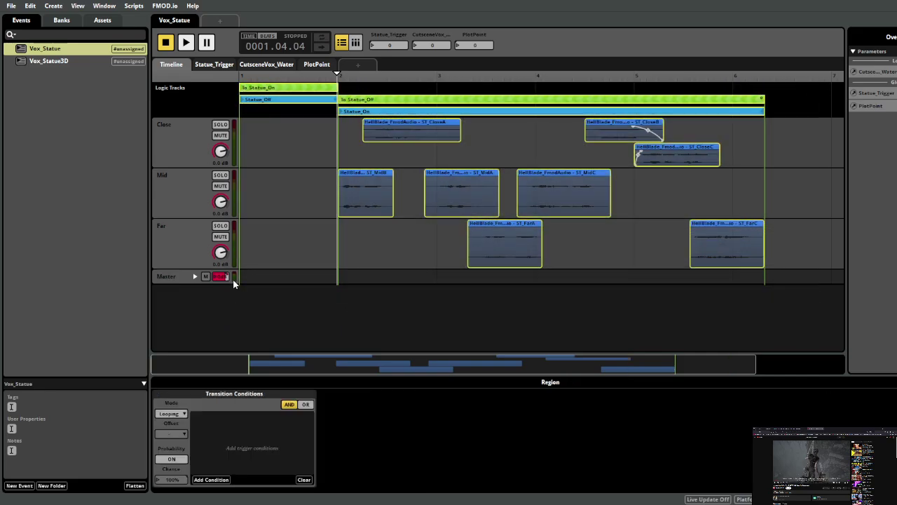
click(49, 61)
click(257, 108)
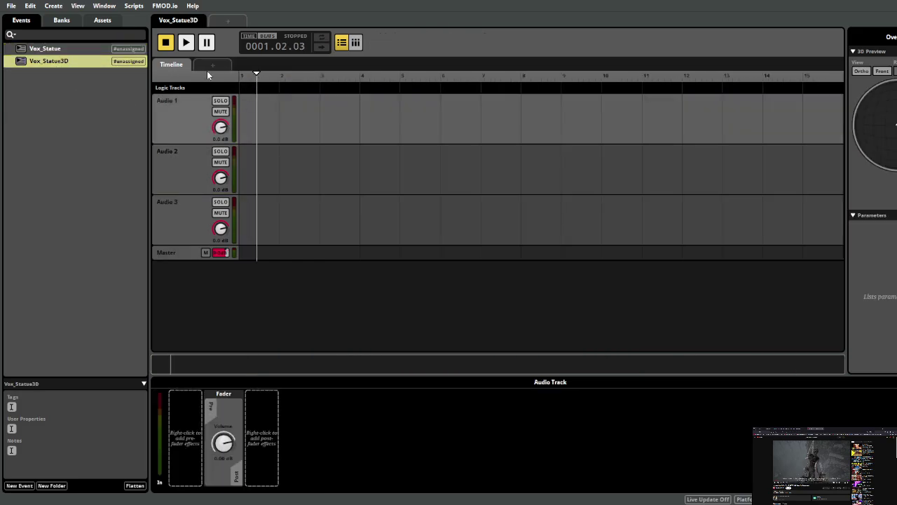
key(Home)
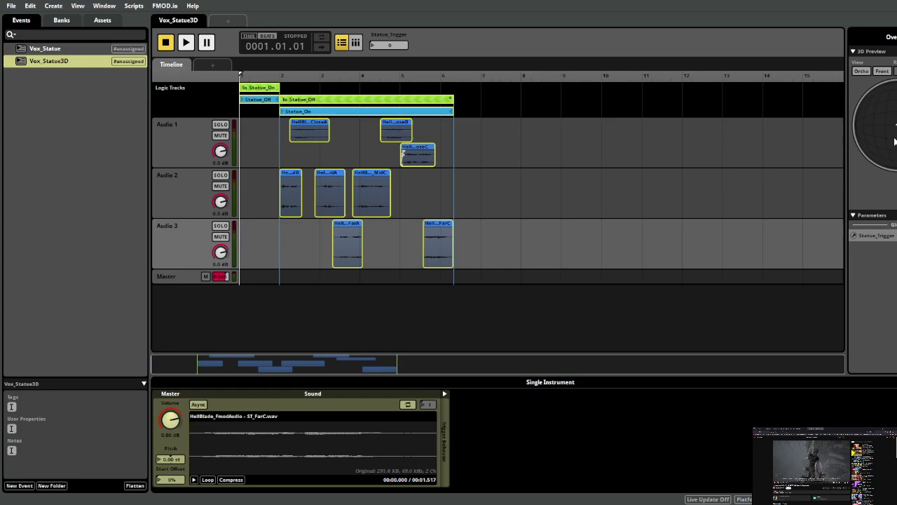
- Inspect the Statue_Trigger parameter and the To Statue_Off conditions and transition timeline copied into Vox_Statue3D
click(894, 237)
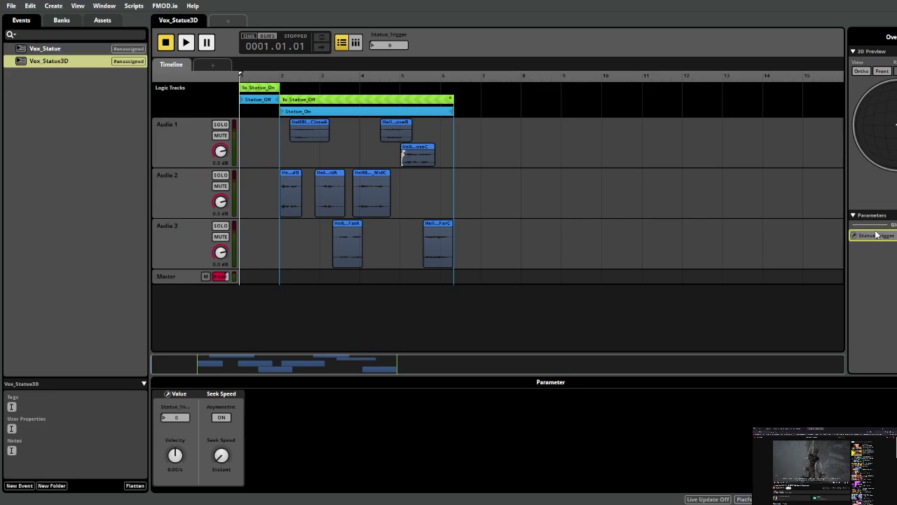
click(256, 75)
key(Home)
click(258, 75)
drag(258, 75, 222, 79)
click(312, 101)
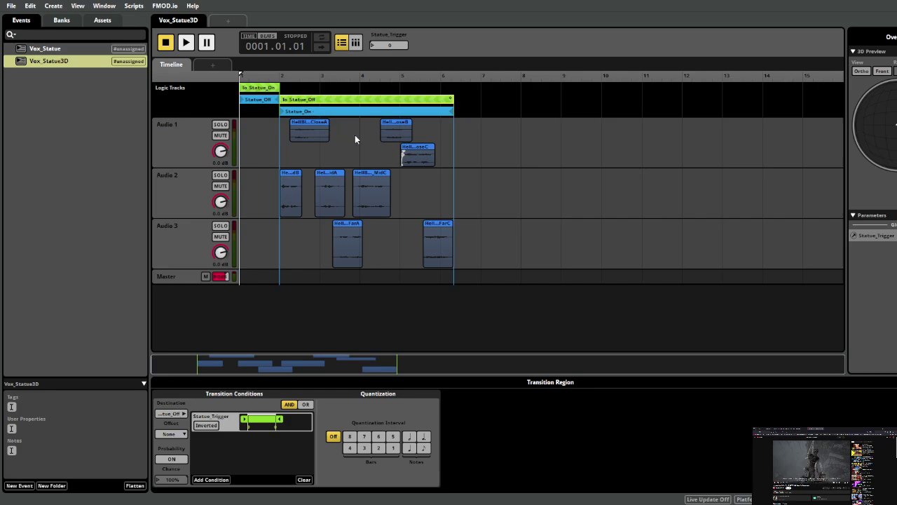
double_click(290, 100)
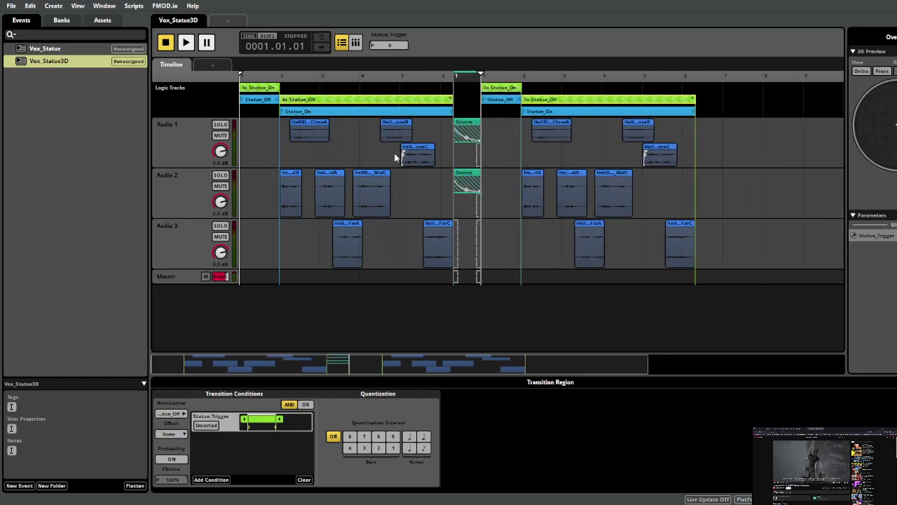
key(ctrl+z)
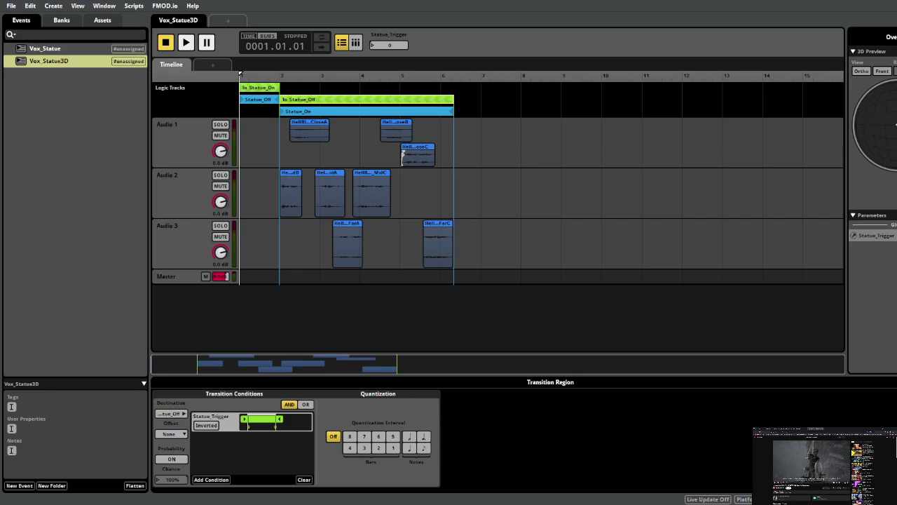
- Set Statue_Trigger to 1, reposition the source in the 3D preview, and turn on the Front view
key(space)
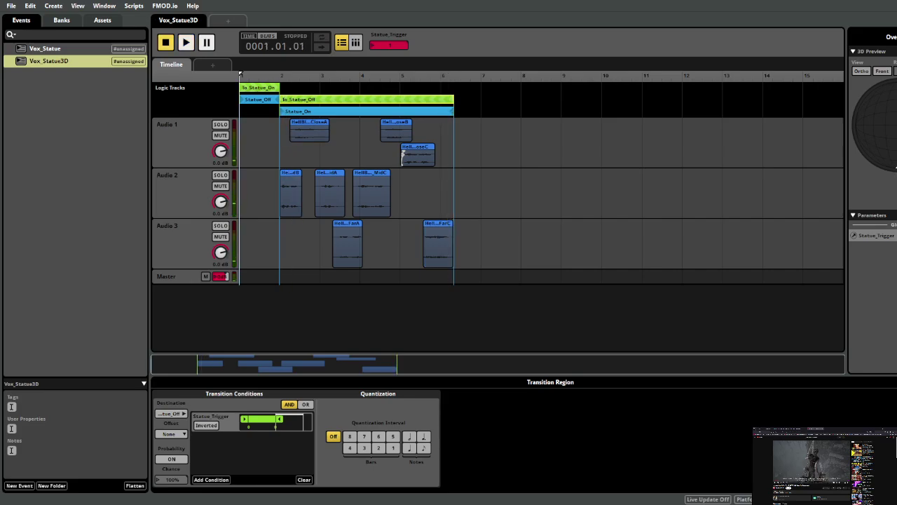
drag(895, 147, 894, 124)
click(884, 71)
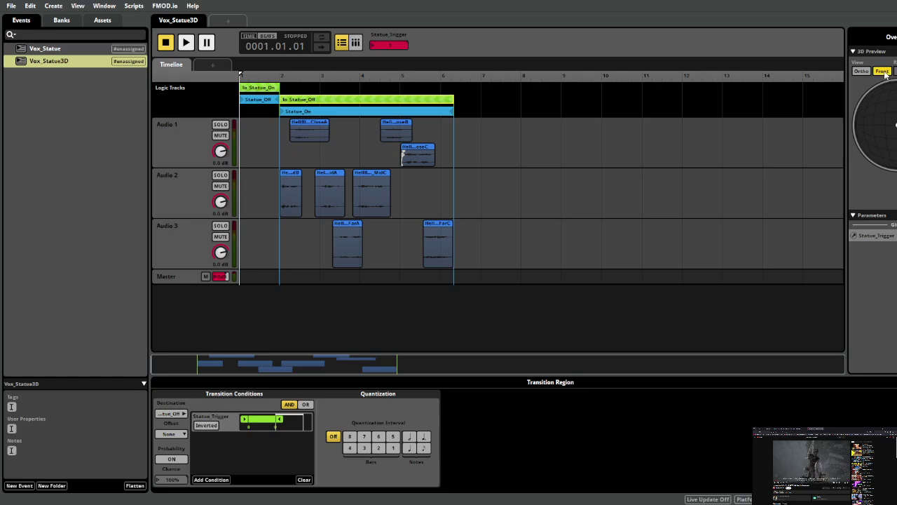
click(860, 72)
click(881, 72)
- Play Vox_Statue3D from the start to audition its spatialization, and briefly compare the Ortho view in the 3D preview
key(space)
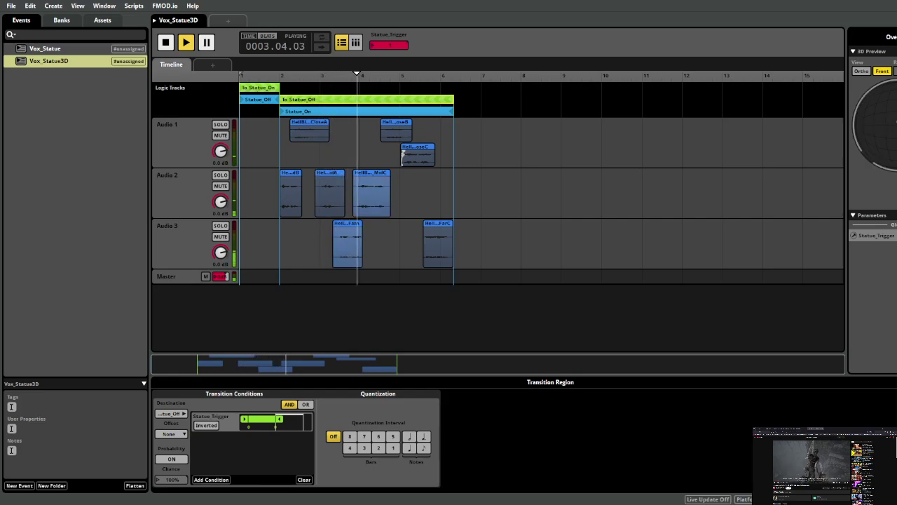
key(space)
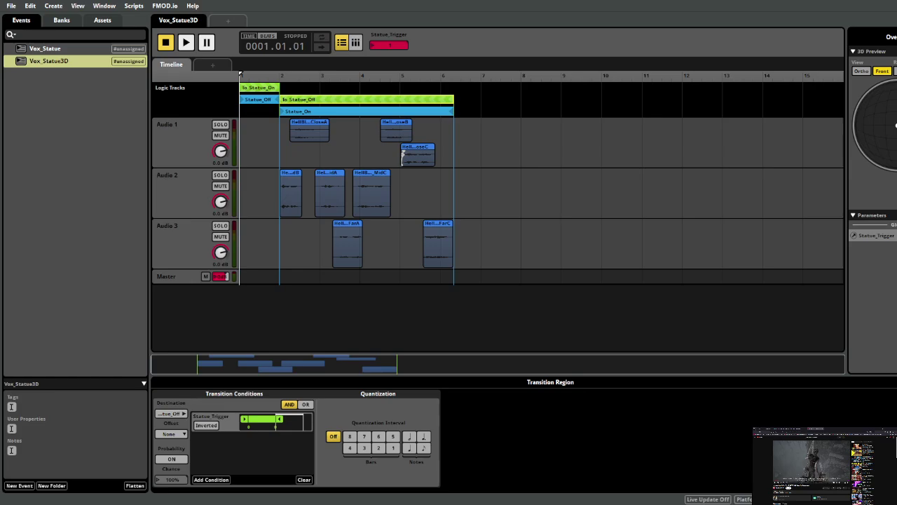
click(862, 71)
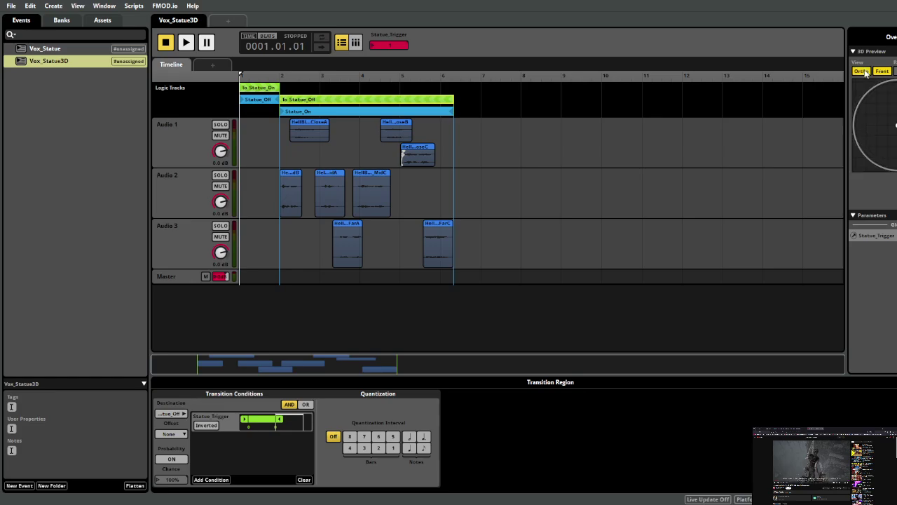
click(865, 73)
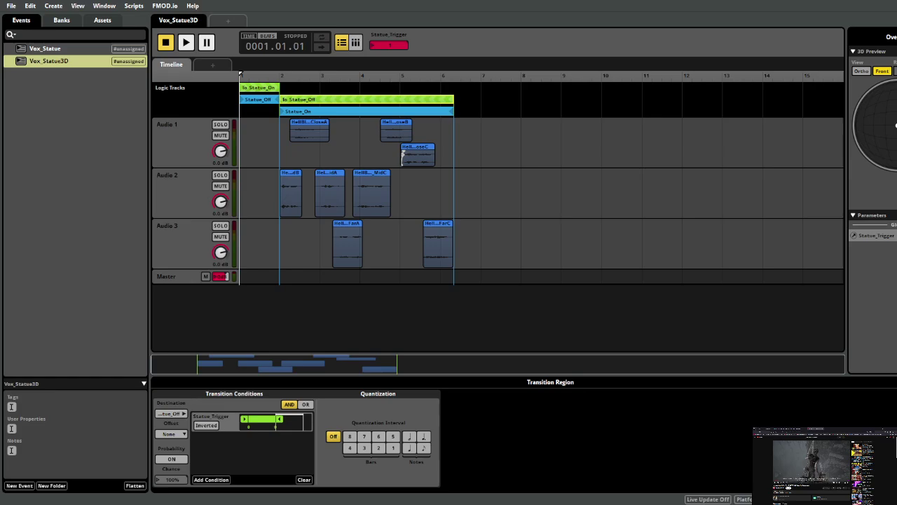
- Add the PlayProx_Statue parameter to the Vox_Statue event and show its properties
click(56, 51)
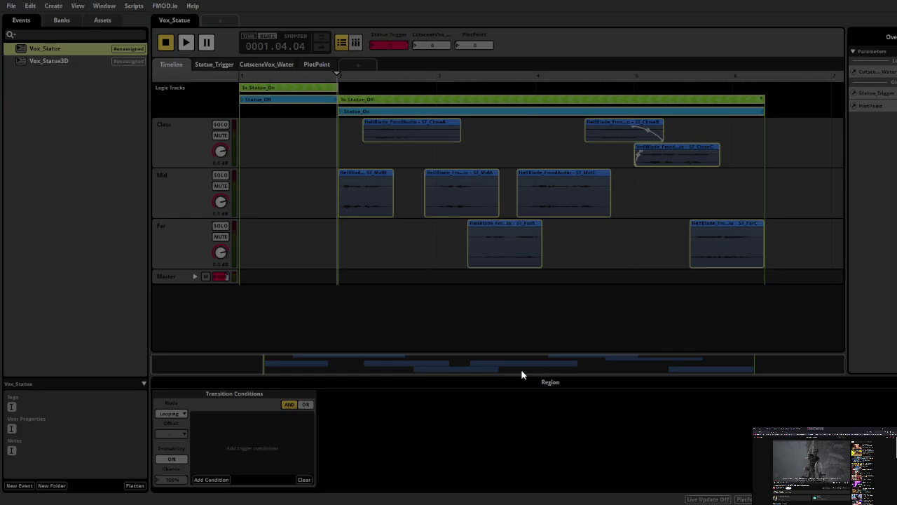
key(Return)
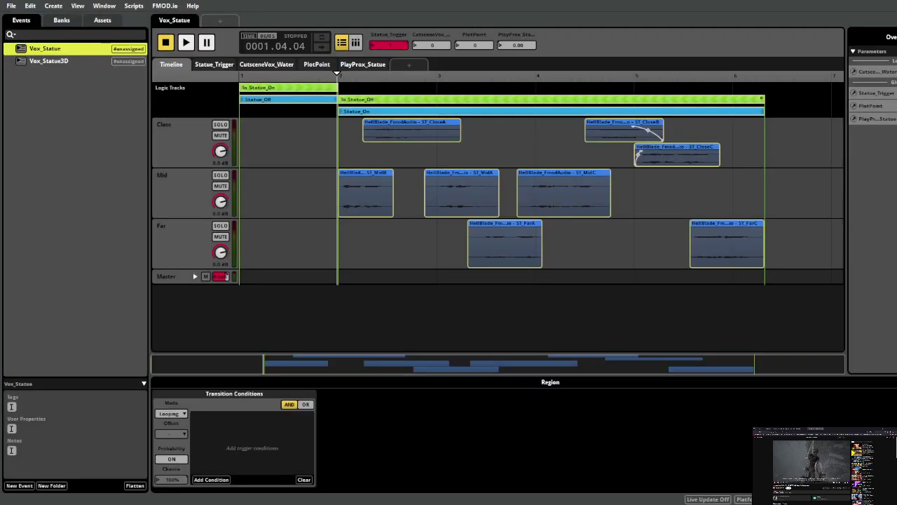
click(884, 119)
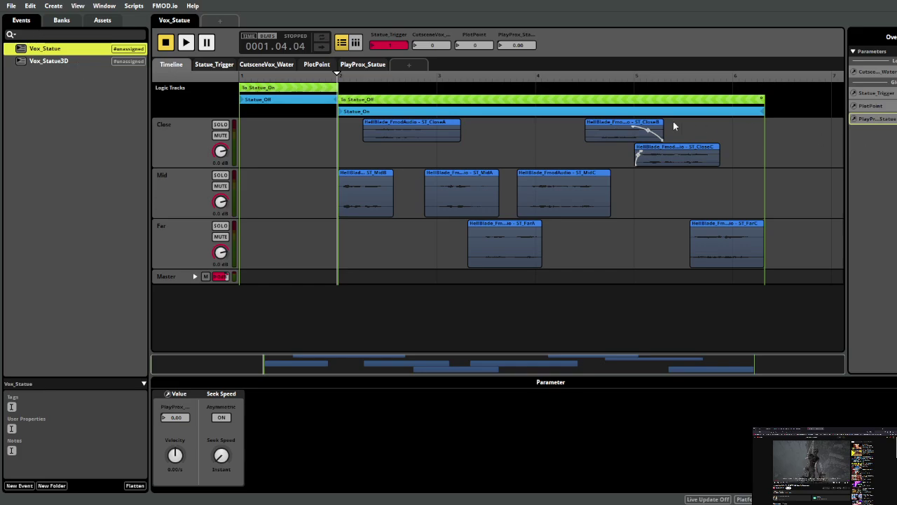
- Expand the Master track's volume lane, set PlayProx_Statue to 1.00, and add a PlayProx_Statue automation curve to the master volume
click(452, 103)
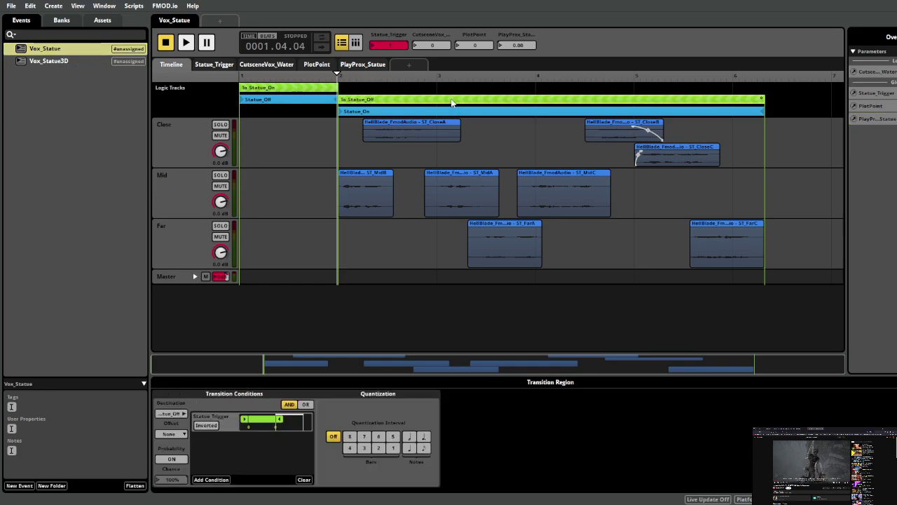
click(174, 277)
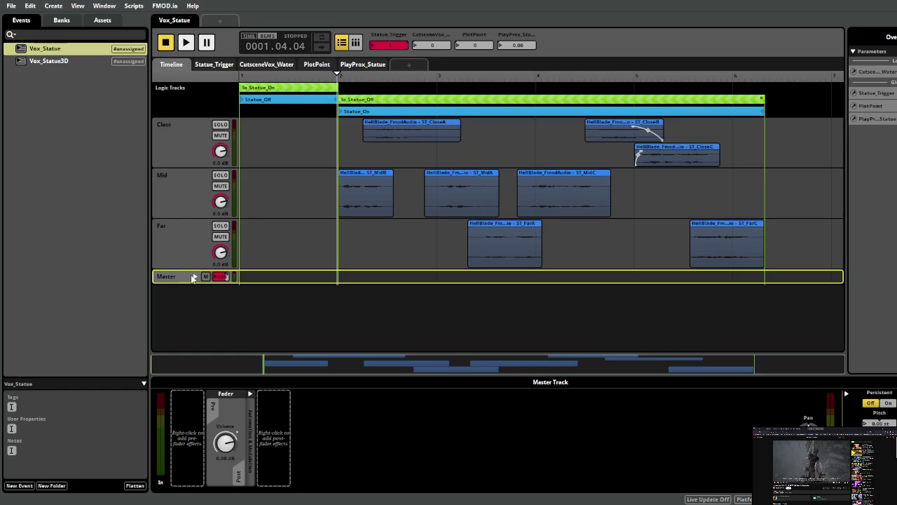
click(195, 277)
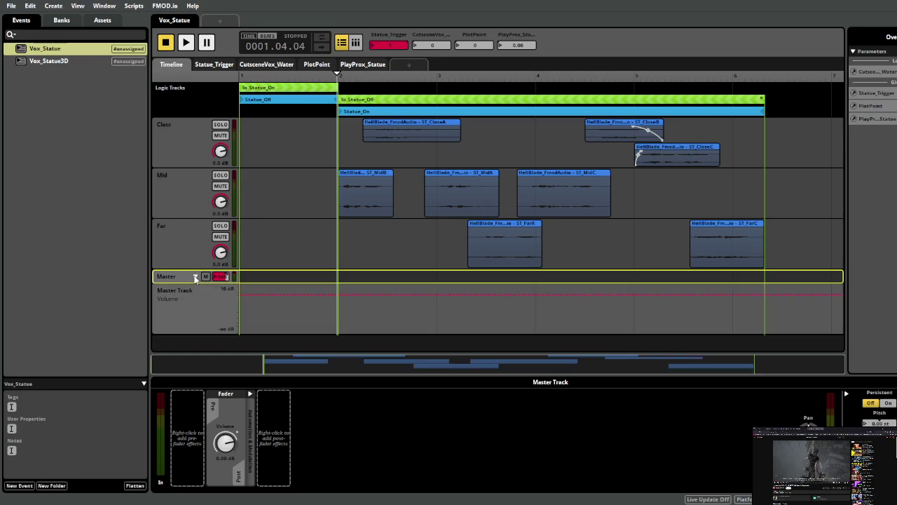
click(189, 321)
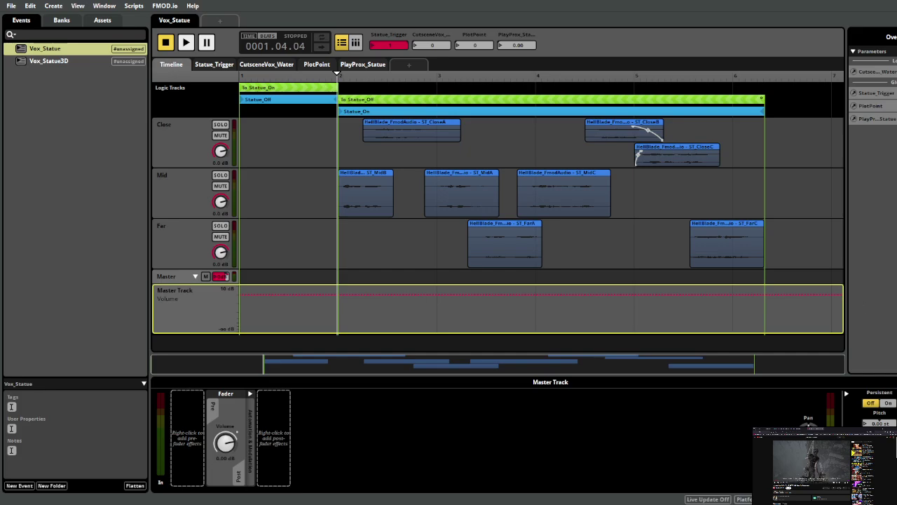
drag(499, 45, 537, 44)
click(252, 440)
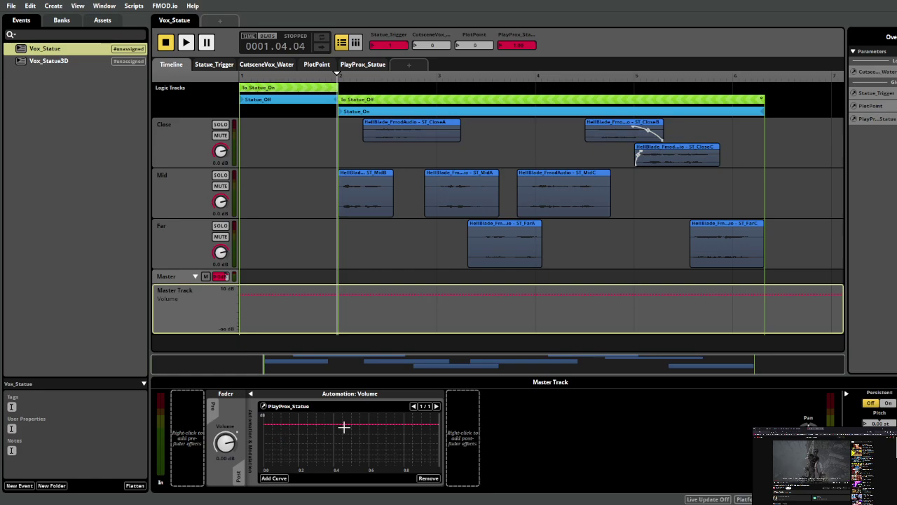
- Shape the PlayProx_Statue volume curve to rise from -oo dB at about 0.7 to 0.00 dB at about 0.8
click(404, 424)
click(394, 461)
click(380, 424)
drag(397, 425, 395, 463)
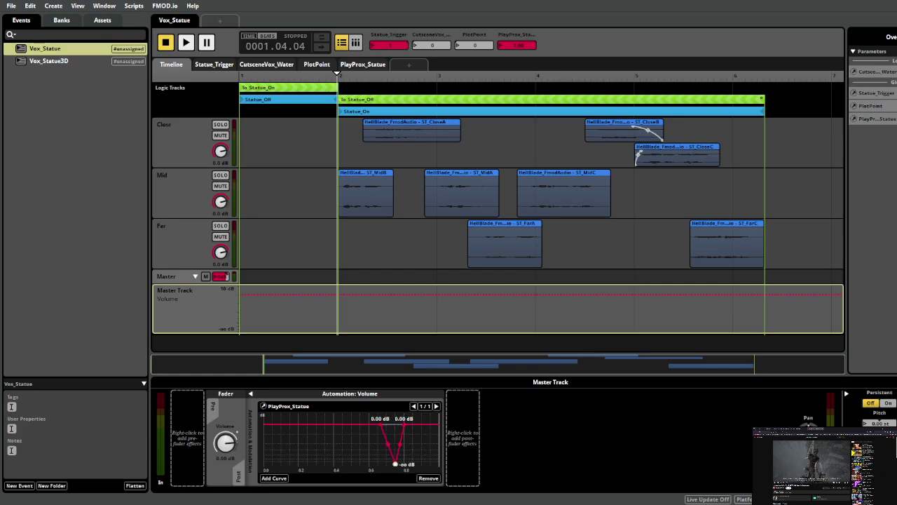
drag(380, 424, 386, 464)
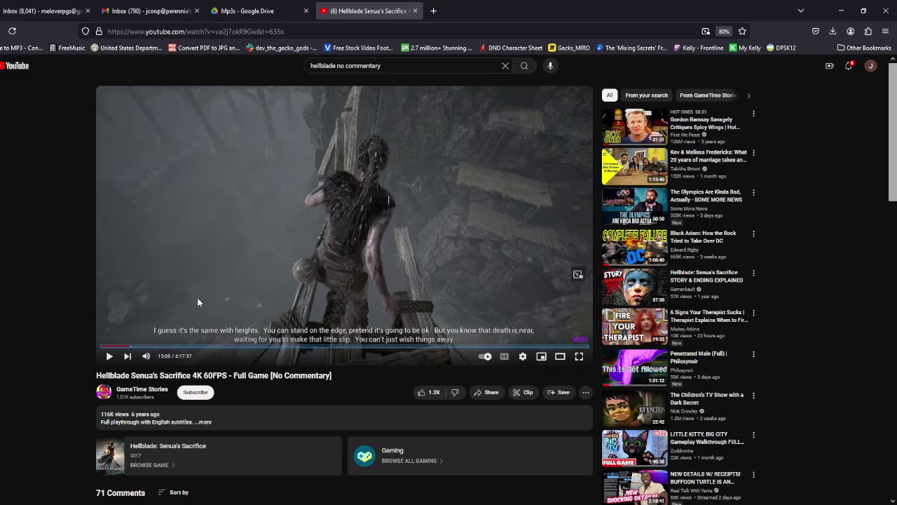
- Switch to the Hellblade gameplay video on YouTube, seek back to about 6:29, and reload the page
click(117, 346)
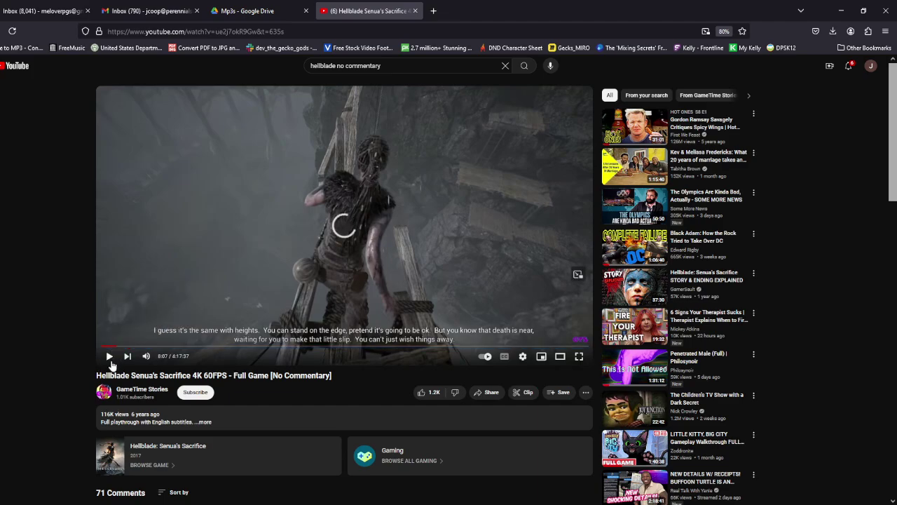
click(113, 347)
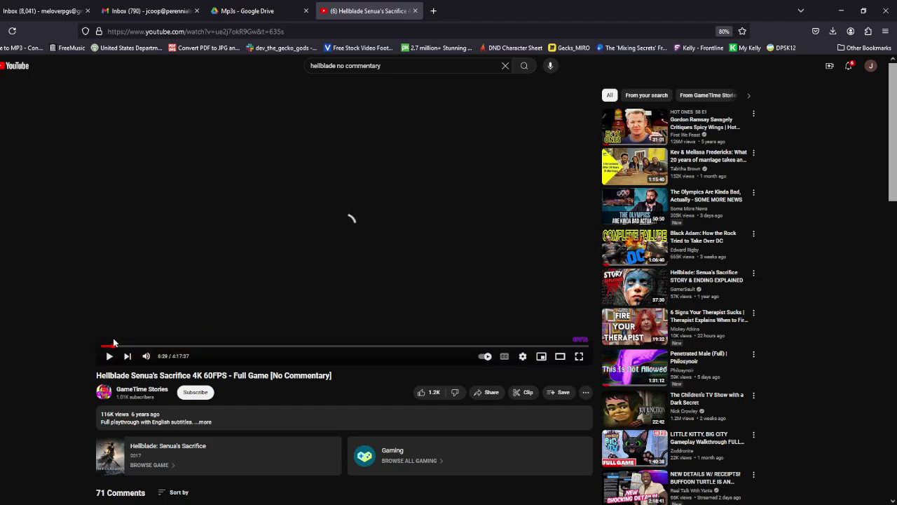
scroll(112, 346, down, 3)
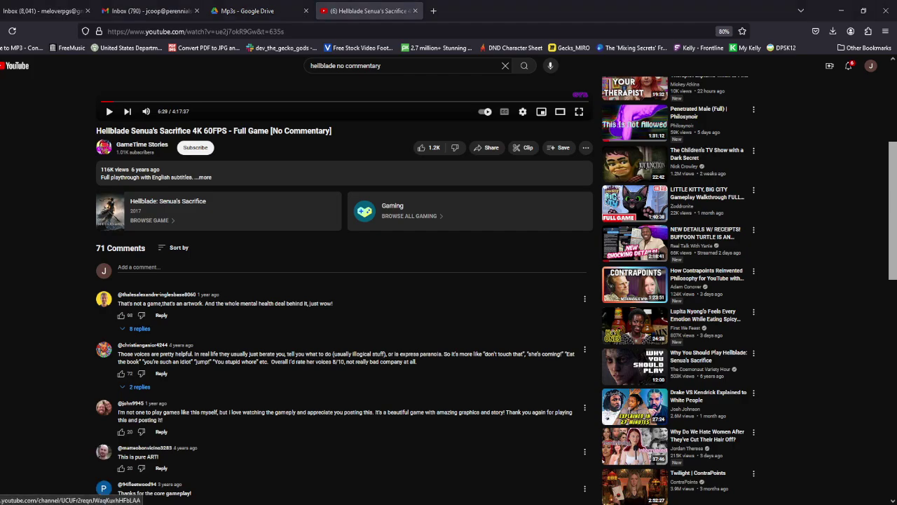
scroll(119, 214, up, 3)
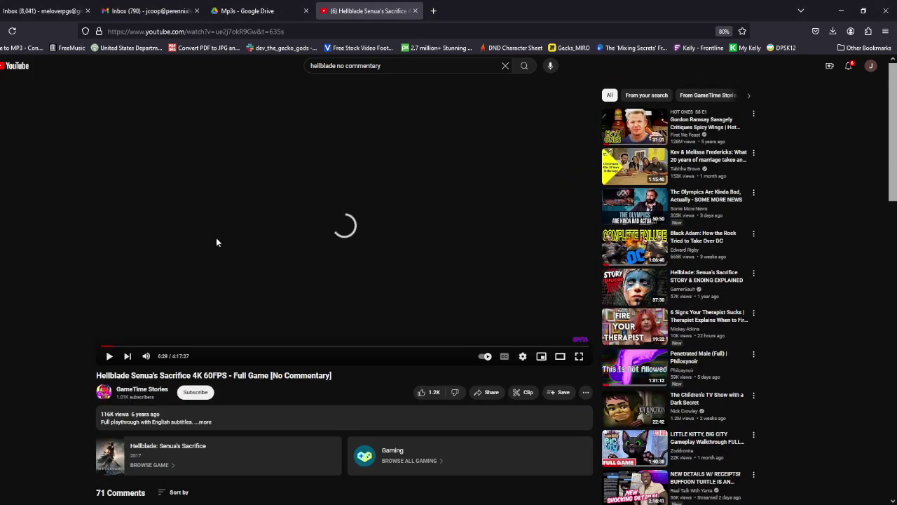
click(108, 357)
click(11, 30)
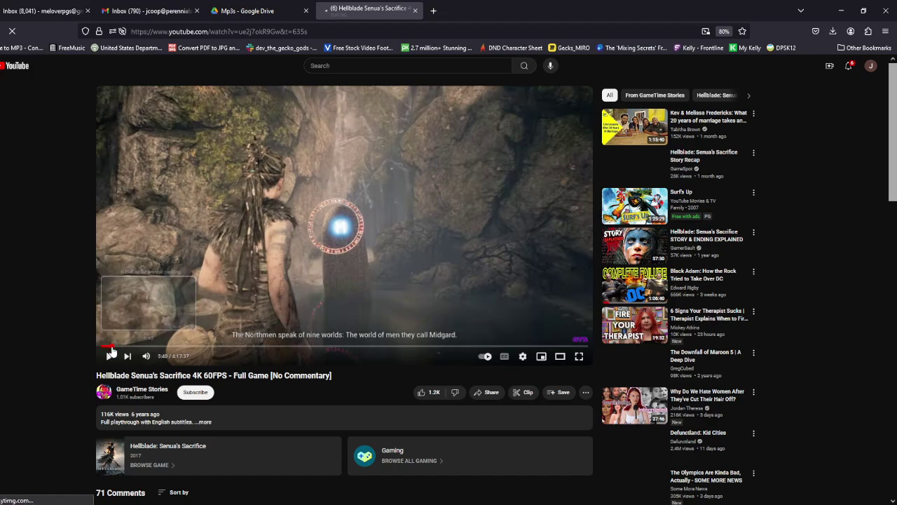
- Advance the gameplay video in 5-second skips past the boat scene to about 6:50
click(111, 347)
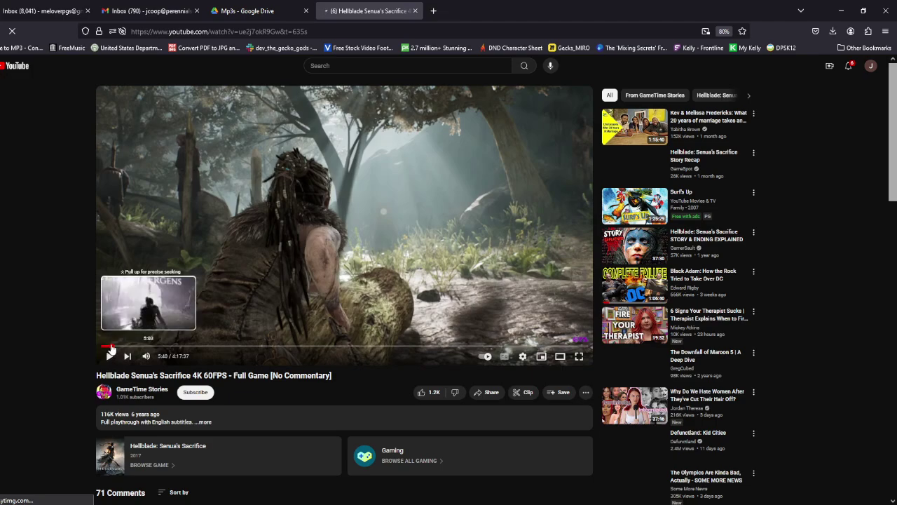
key(Right)
key(Right)
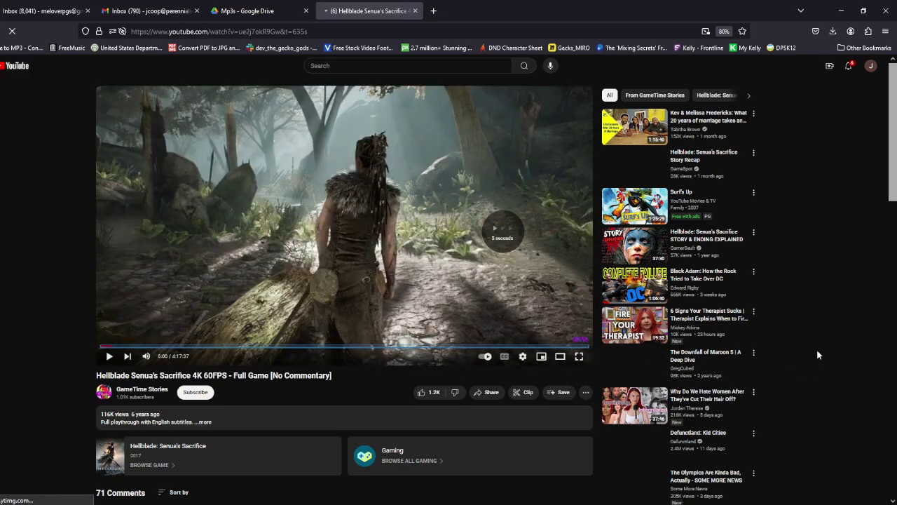
key(Right)
key(Right)
key(Right)
key(Right)
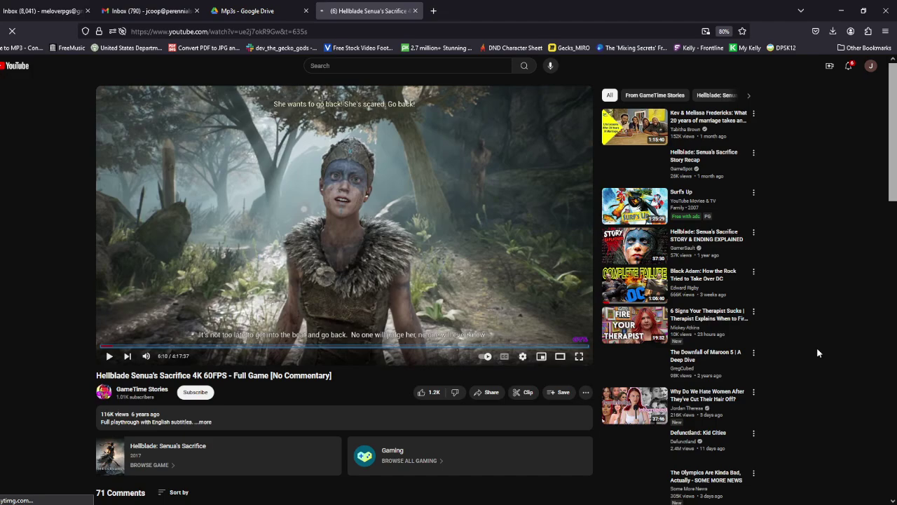
key(Right)
key(Right)
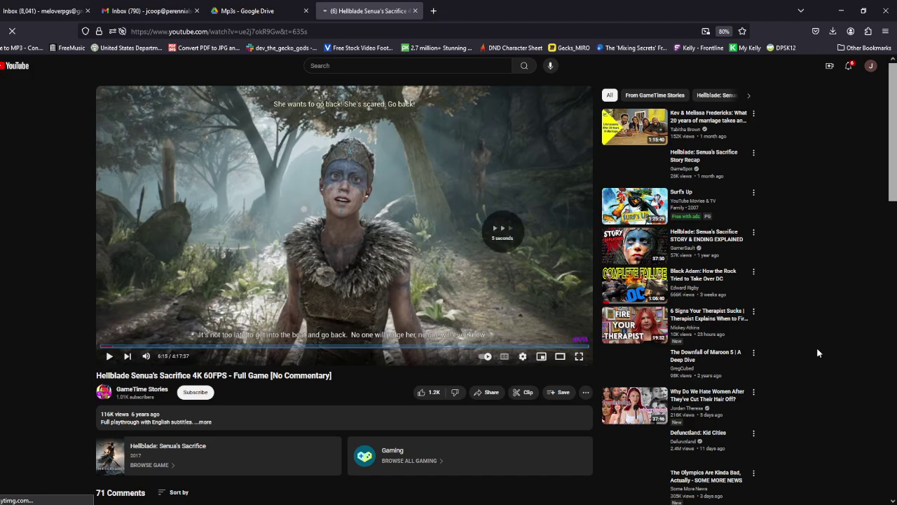
key(Right)
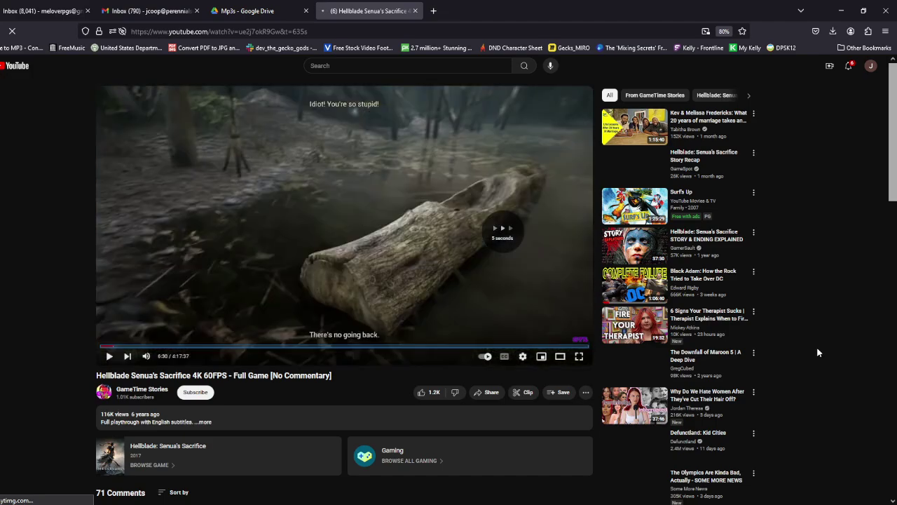
key(Right)
key(Right)
key(Right)
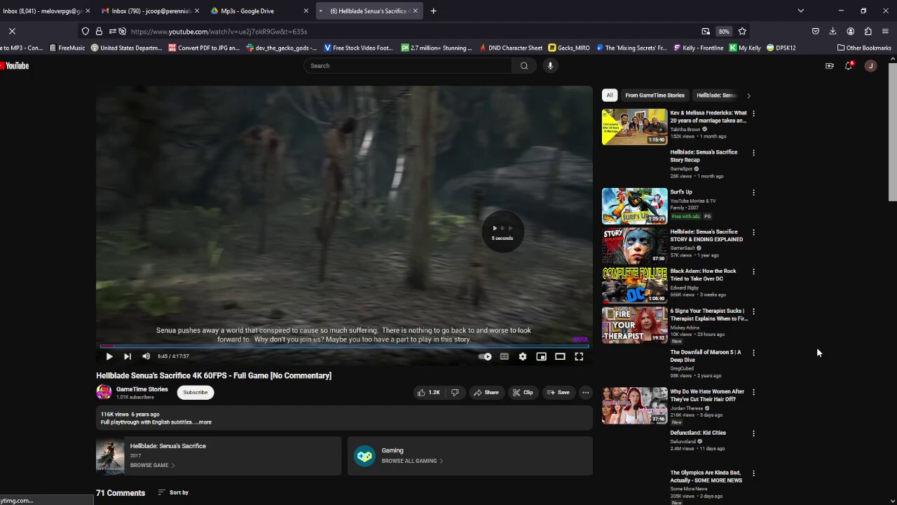
- Play the gameplay video in short stretches from about 6:50, pausing at the glowing rune marker at about 7:01
click(108, 356)
click(108, 357)
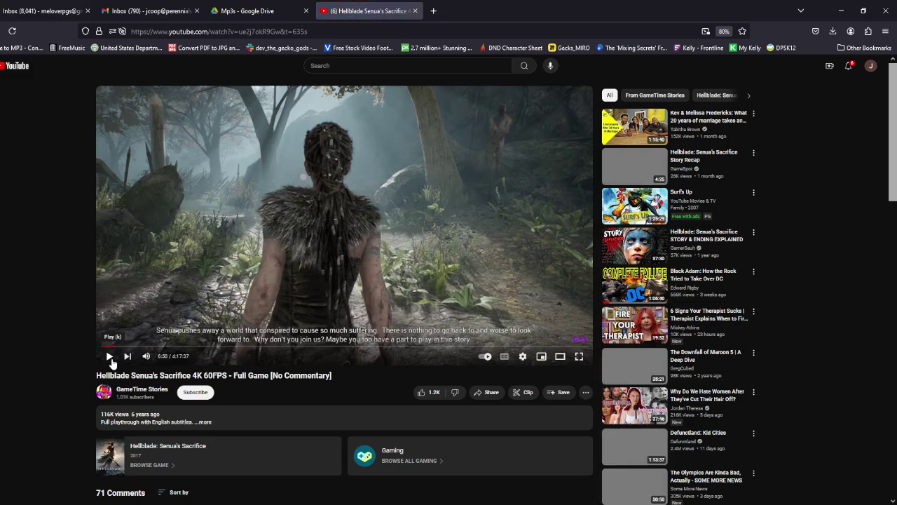
click(110, 358)
click(110, 357)
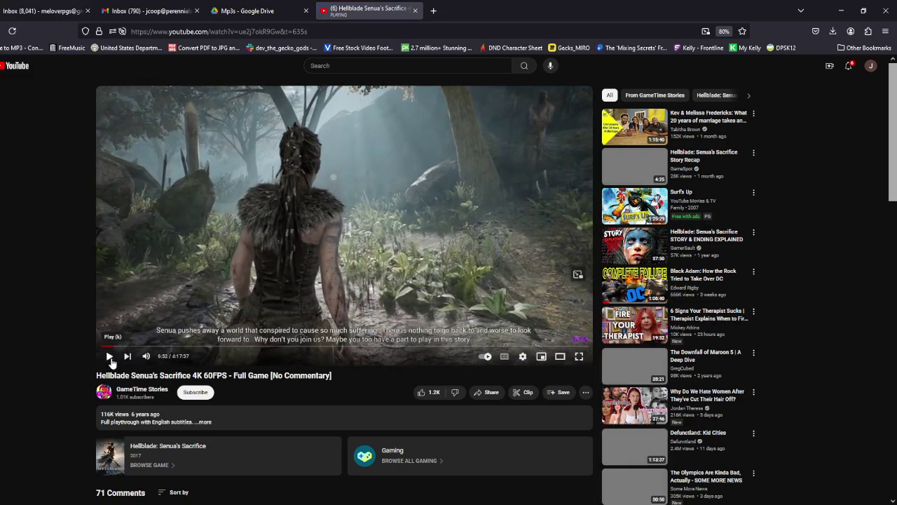
click(110, 358)
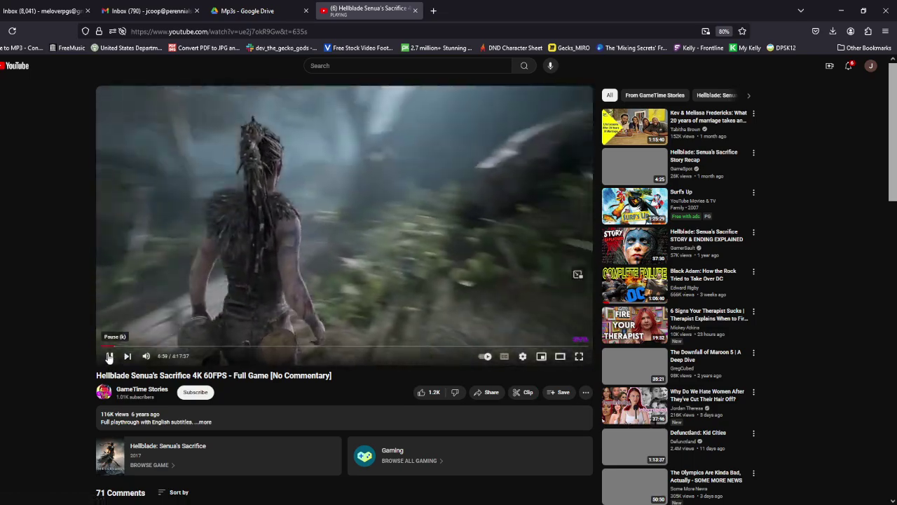
click(109, 357)
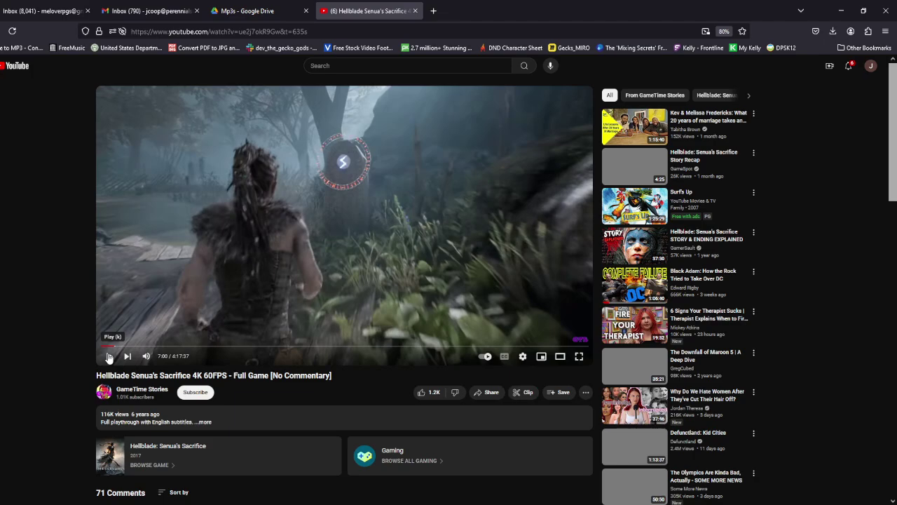
click(108, 357)
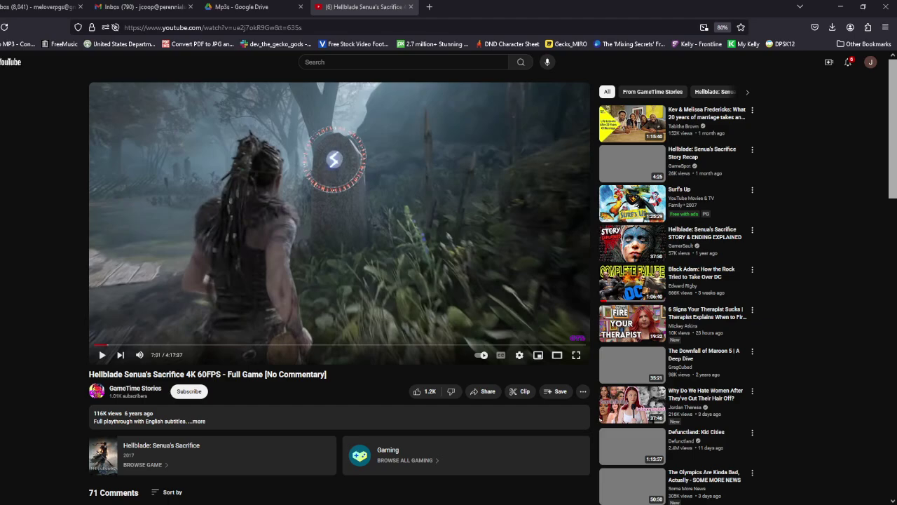
- Compare the rune stone scene at about 10:35 with the forest scene at about 6:04 in the gameplay video
click(113, 344)
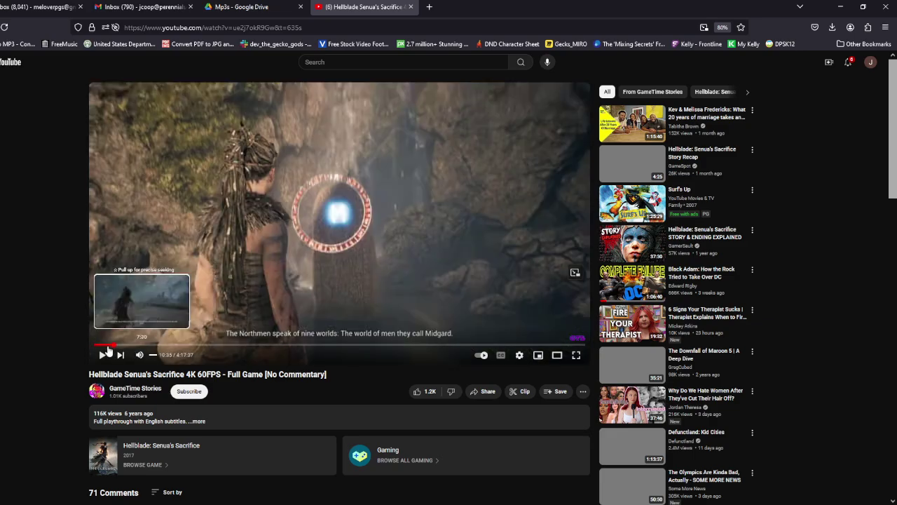
click(106, 345)
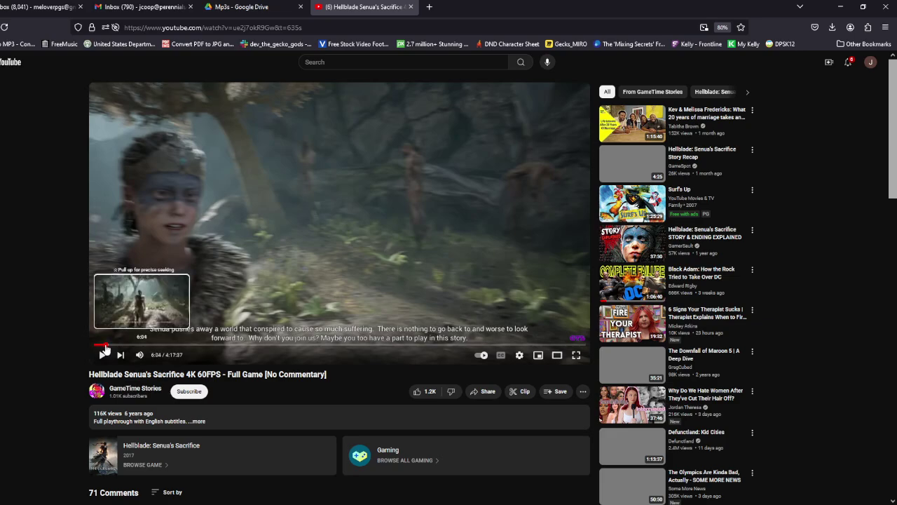
click(105, 346)
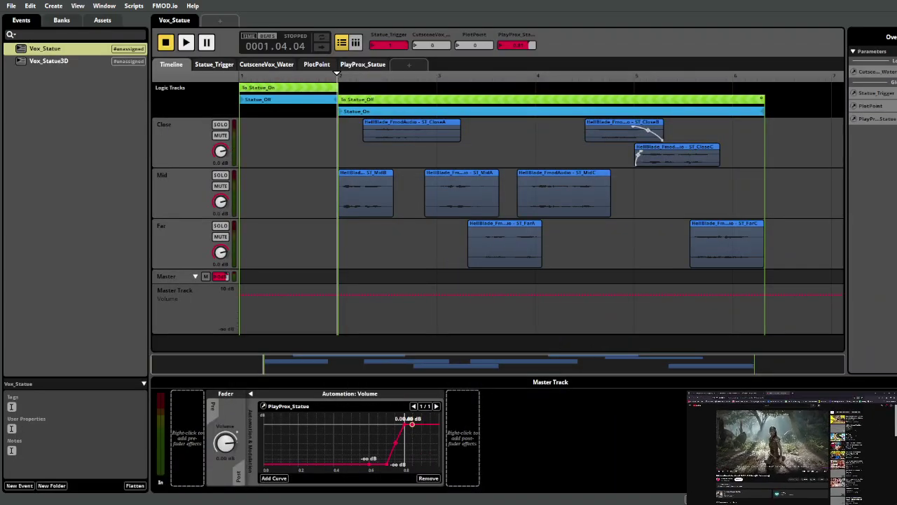
- Return to FMOD Studio, remove the PlayProx_Statue automation from the master volume, and delete that parameter from Vox_Statue
click(192, 290)
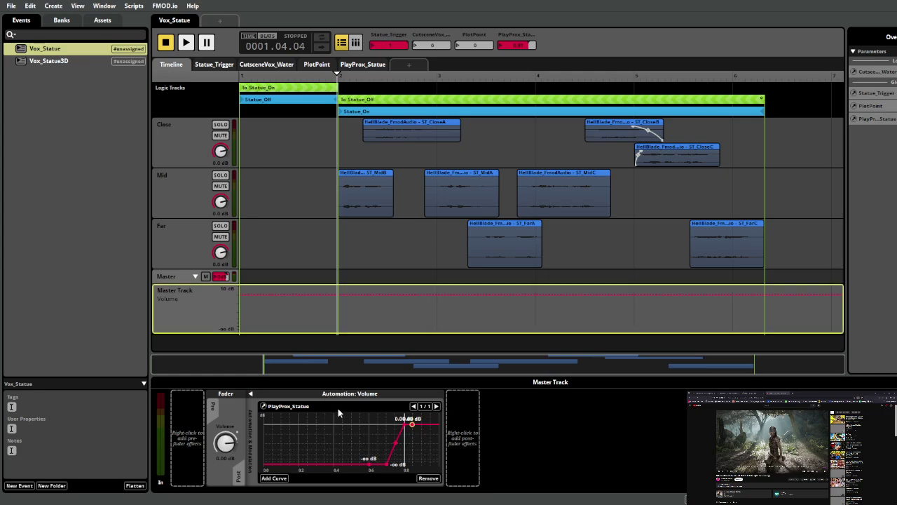
click(428, 478)
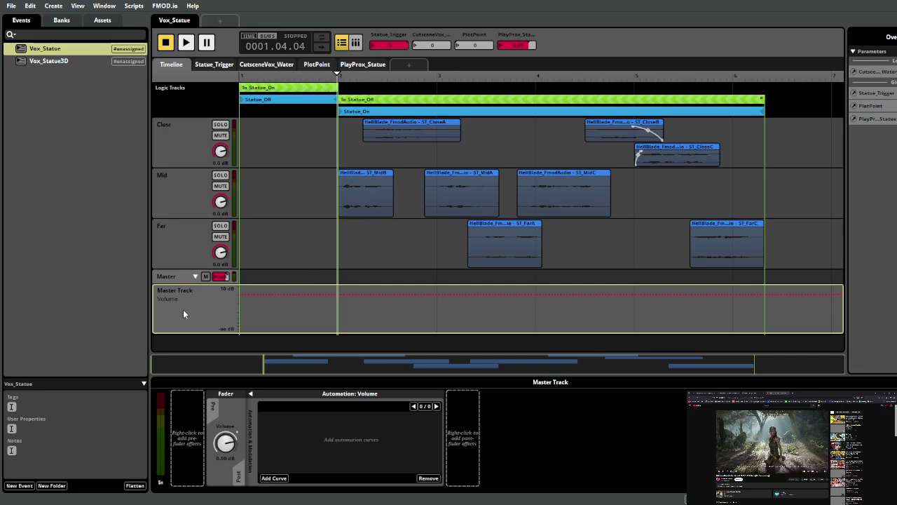
click(881, 122)
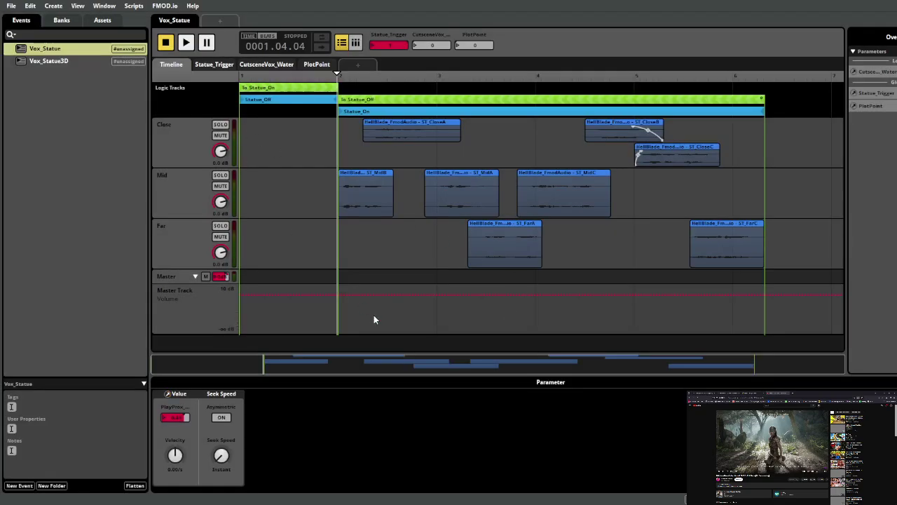
click(195, 276)
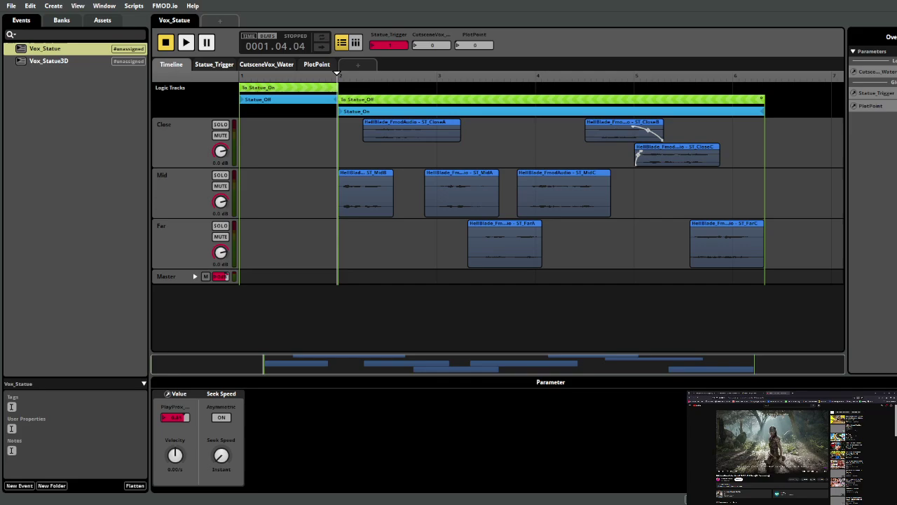
- Audition the Vox_Statue event, stop playback, and return the playhead to the start of the timeline
key(space)
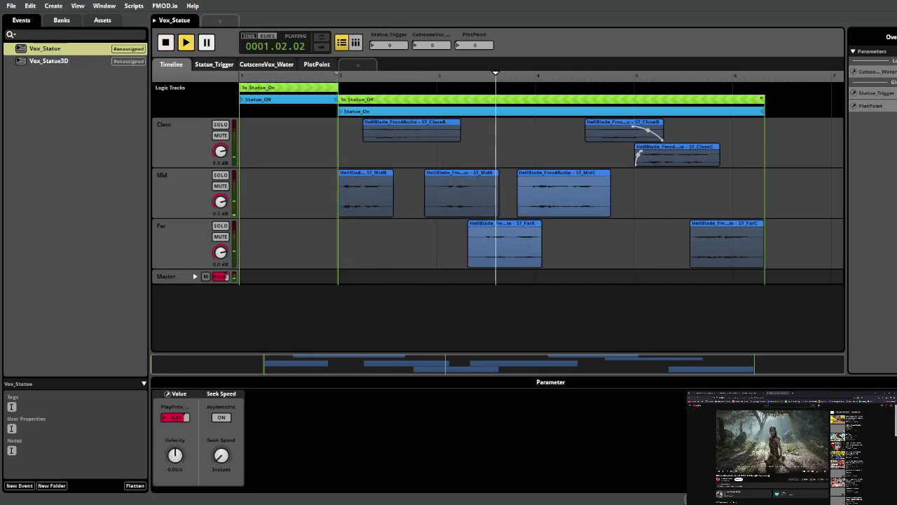
key(space)
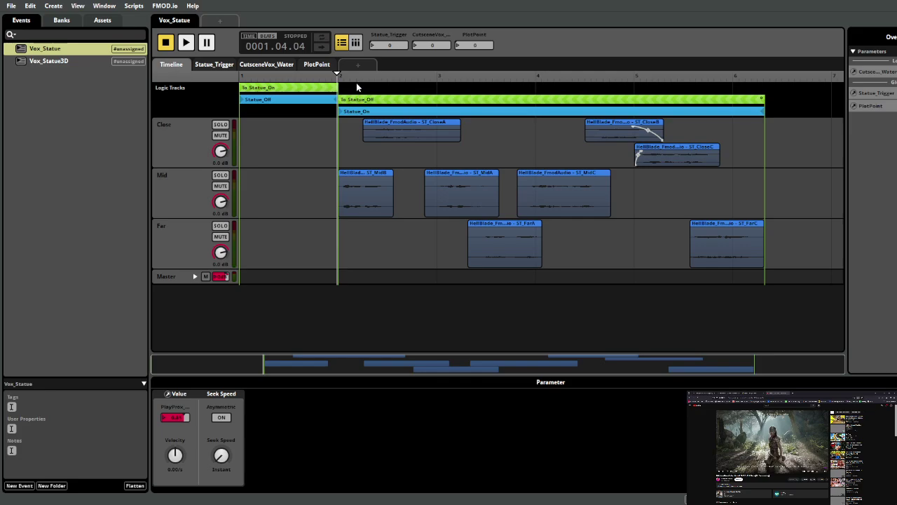
click(243, 77)
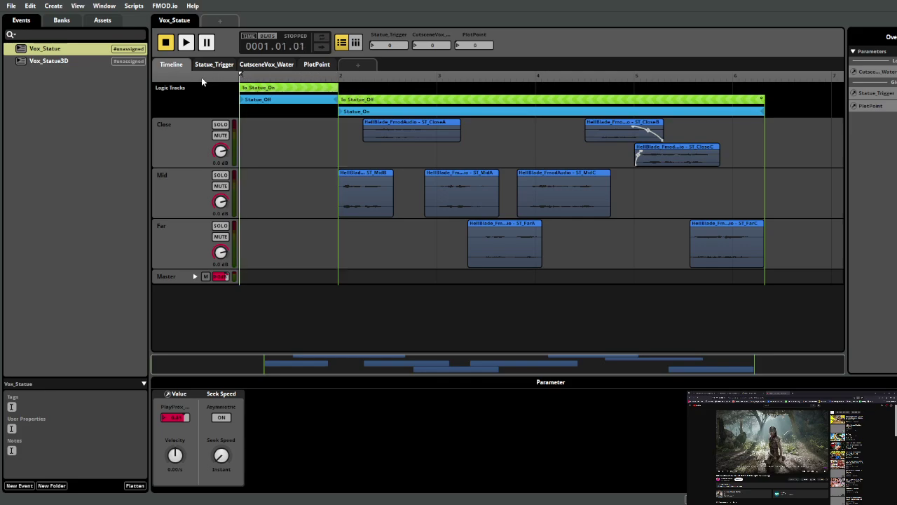
- Delete the Vox_Statue3D event from the project
click(42, 61)
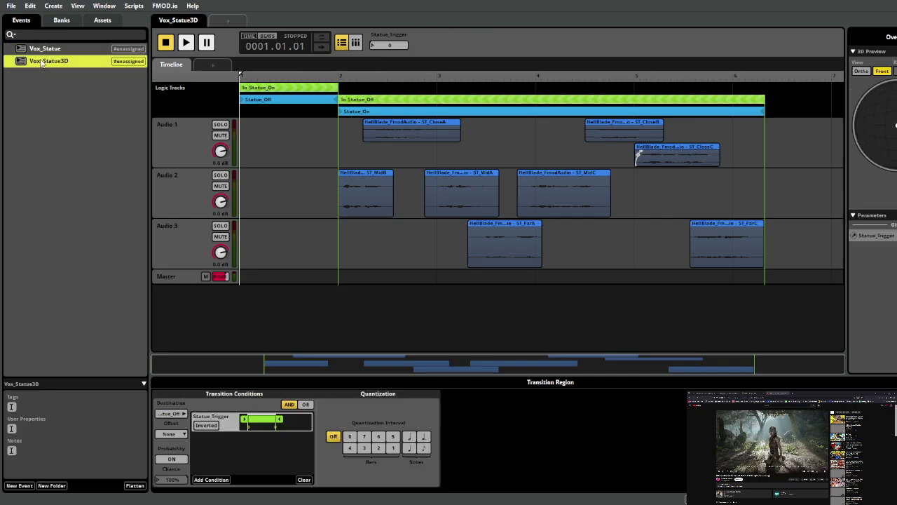
key(Delete)
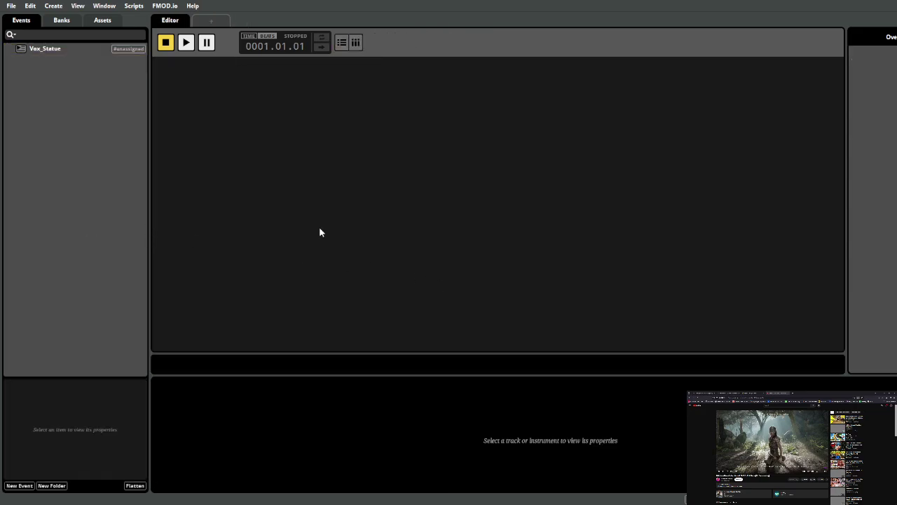
- Open the Vox_Statue event and review the voice instruments in timeline order across the Close, Mid and Far tracks, from ST_MidB to ST_FarC
click(45, 48)
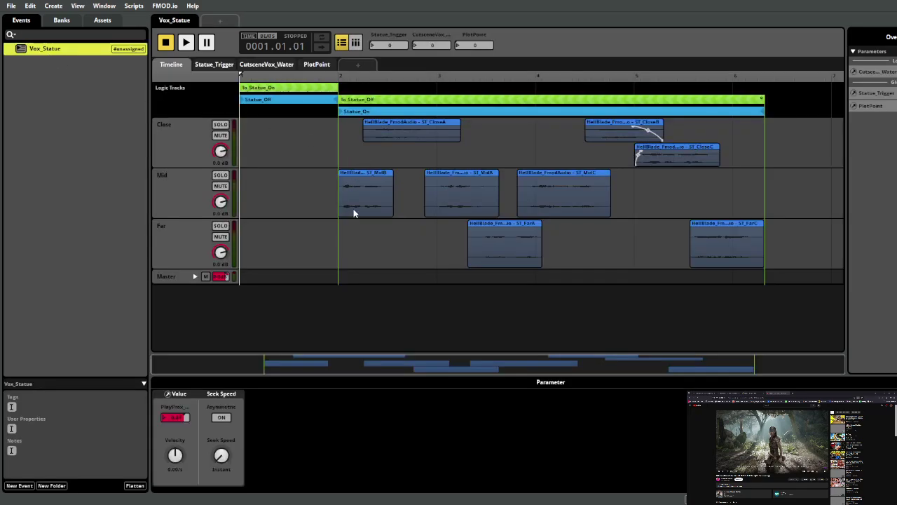
click(358, 205)
click(415, 136)
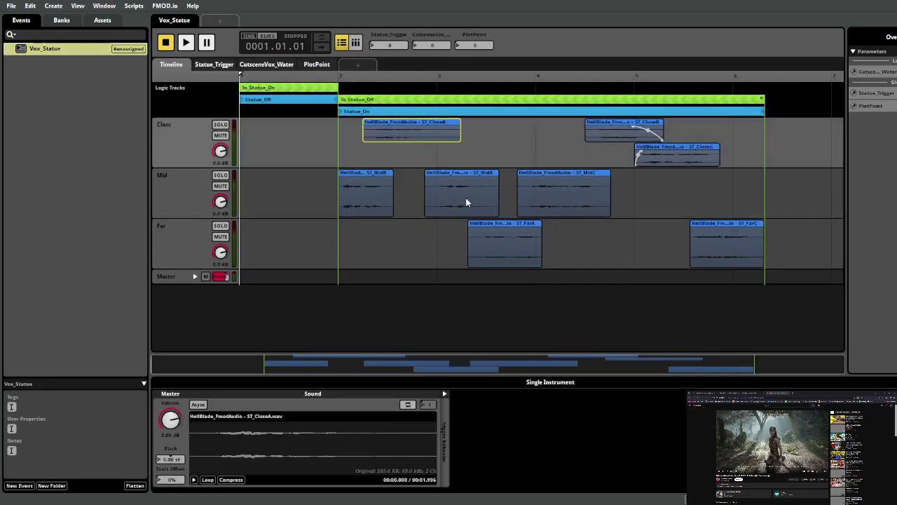
click(466, 198)
click(499, 242)
click(555, 195)
click(665, 155)
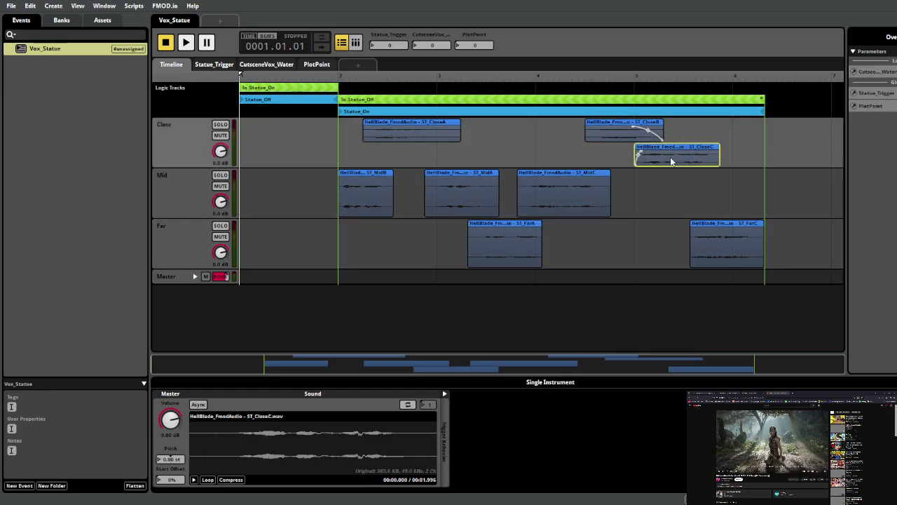
click(719, 251)
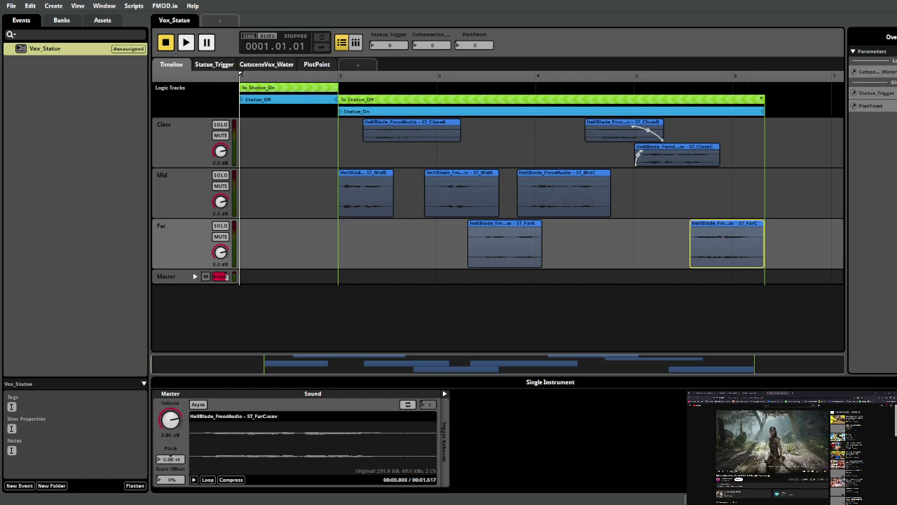
- Inspect the properties of the event's PlotPoint, CutsceneVox_Water and Statue_Trigger parameters
click(871, 106)
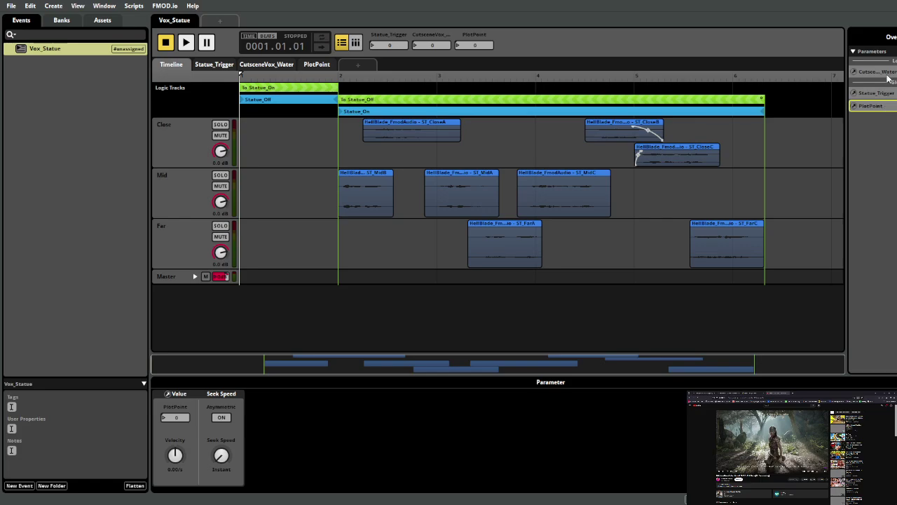
click(885, 74)
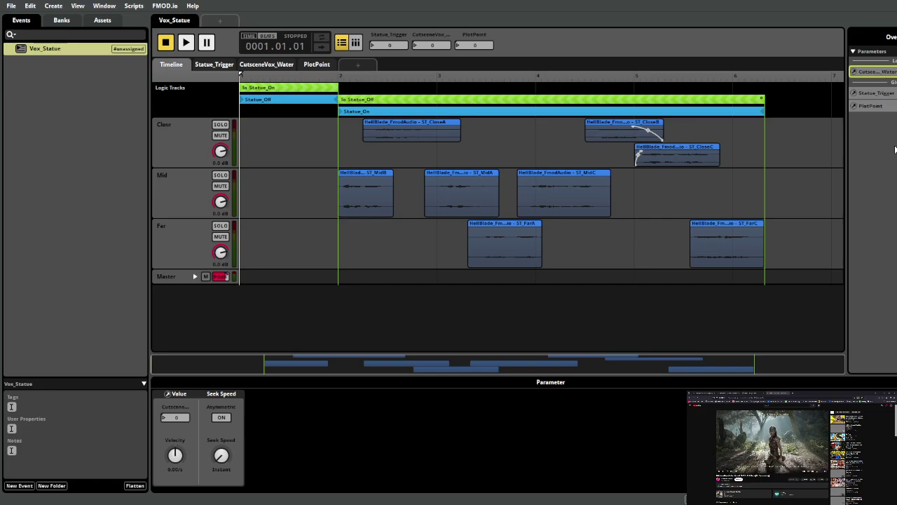
click(872, 106)
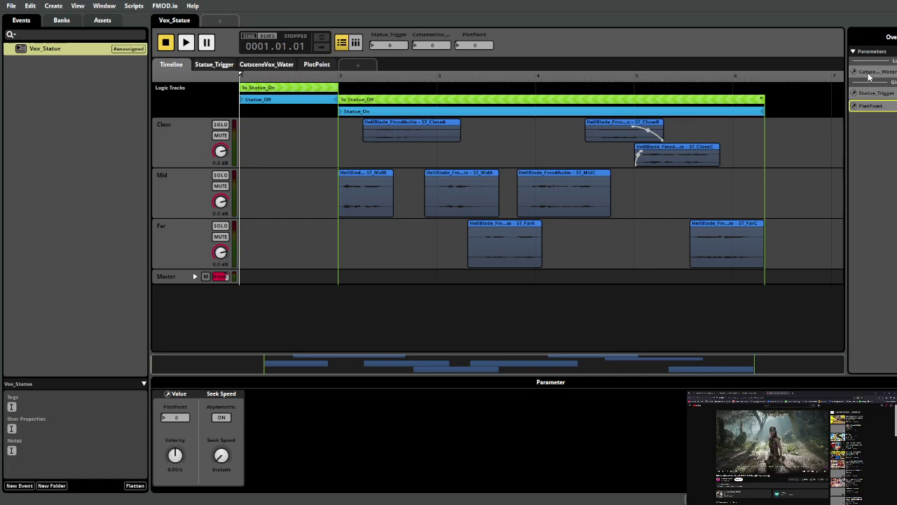
click(869, 75)
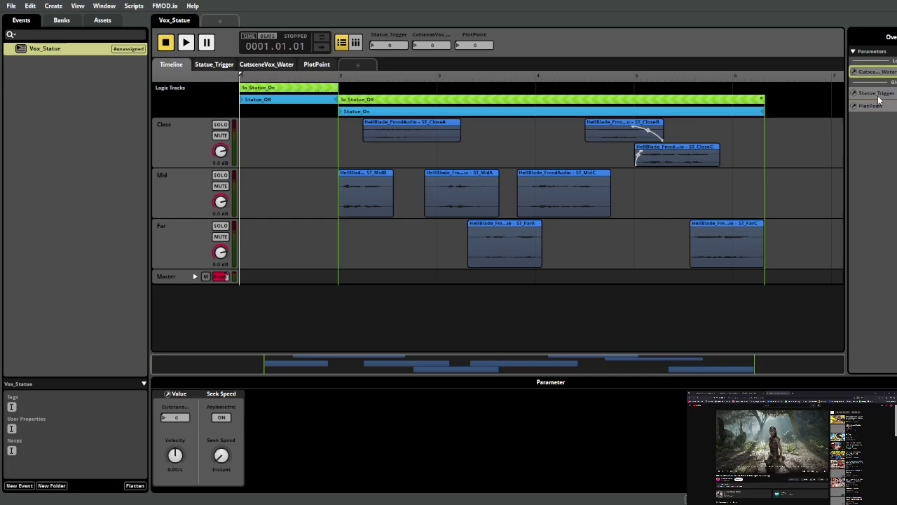
click(877, 93)
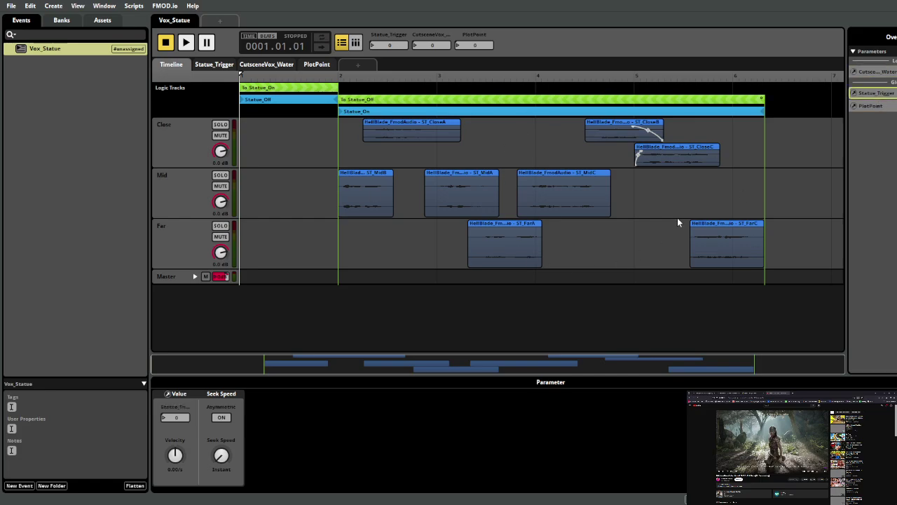
- Re-examine the ST_MidB, ST_CloseA, ST_MidA, ST_FarA and ST_MidC instruments, and the PlotPoint parameter
click(349, 201)
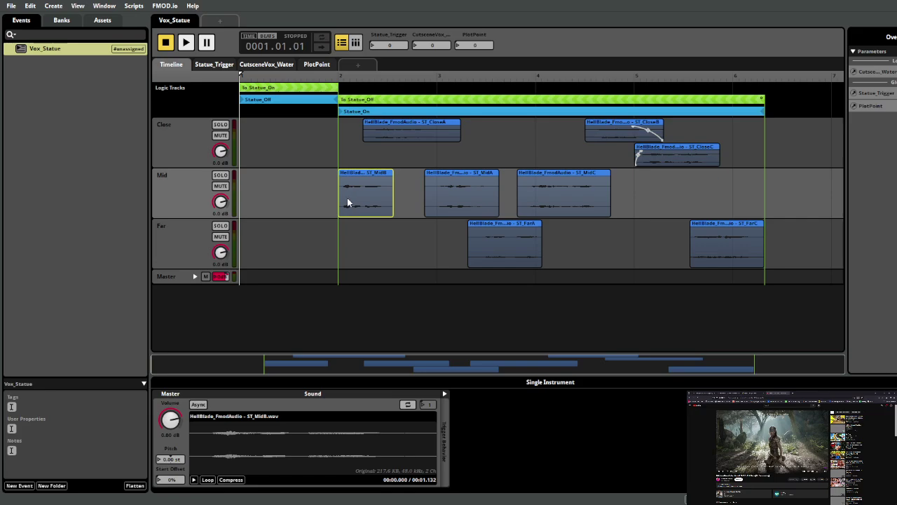
click(416, 132)
click(456, 181)
click(494, 236)
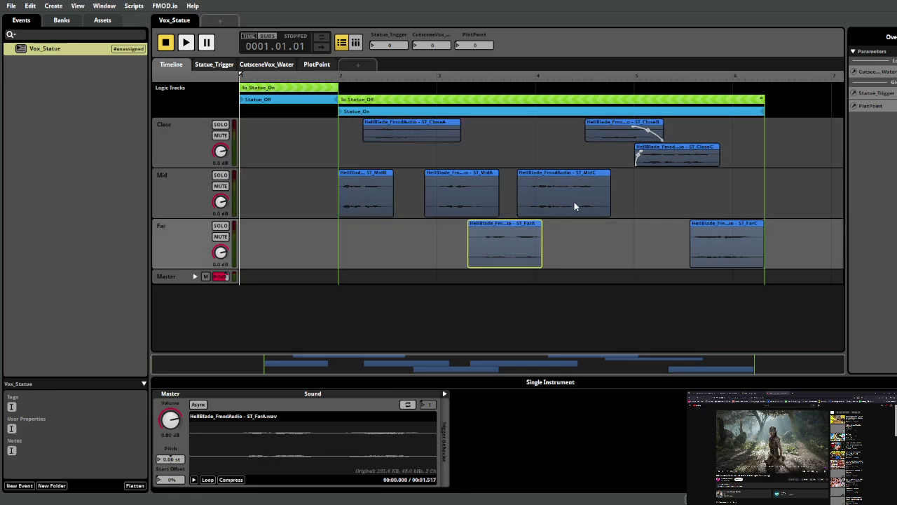
click(574, 202)
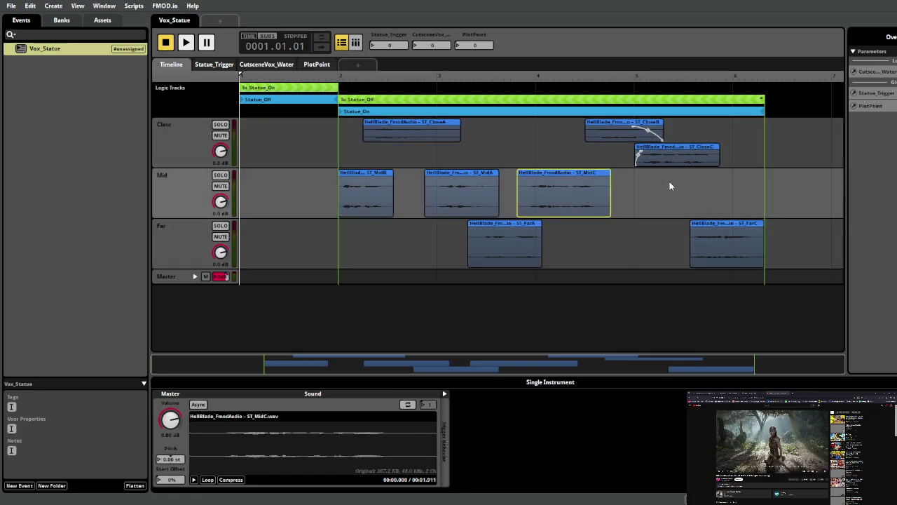
click(401, 143)
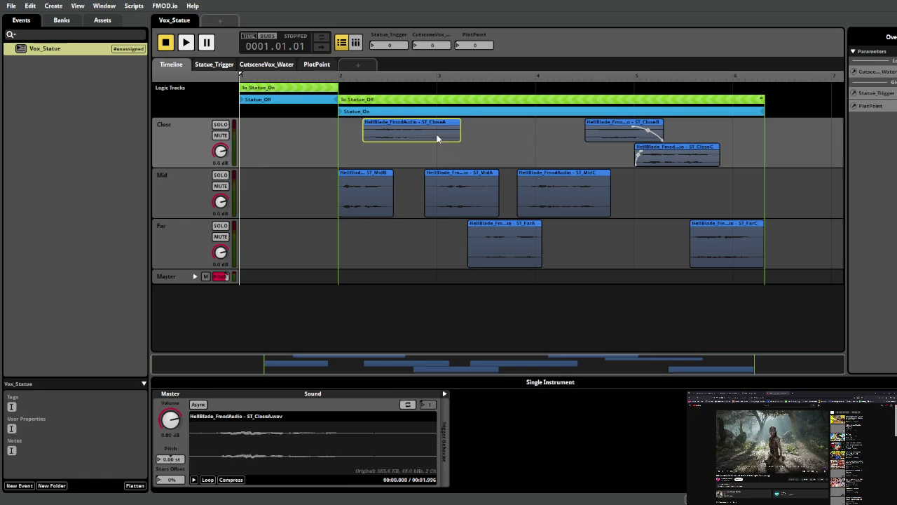
click(889, 106)
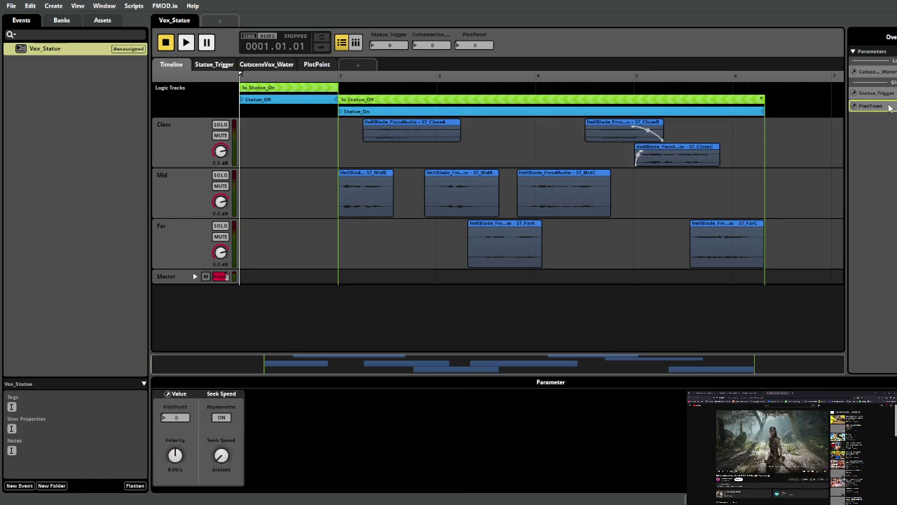